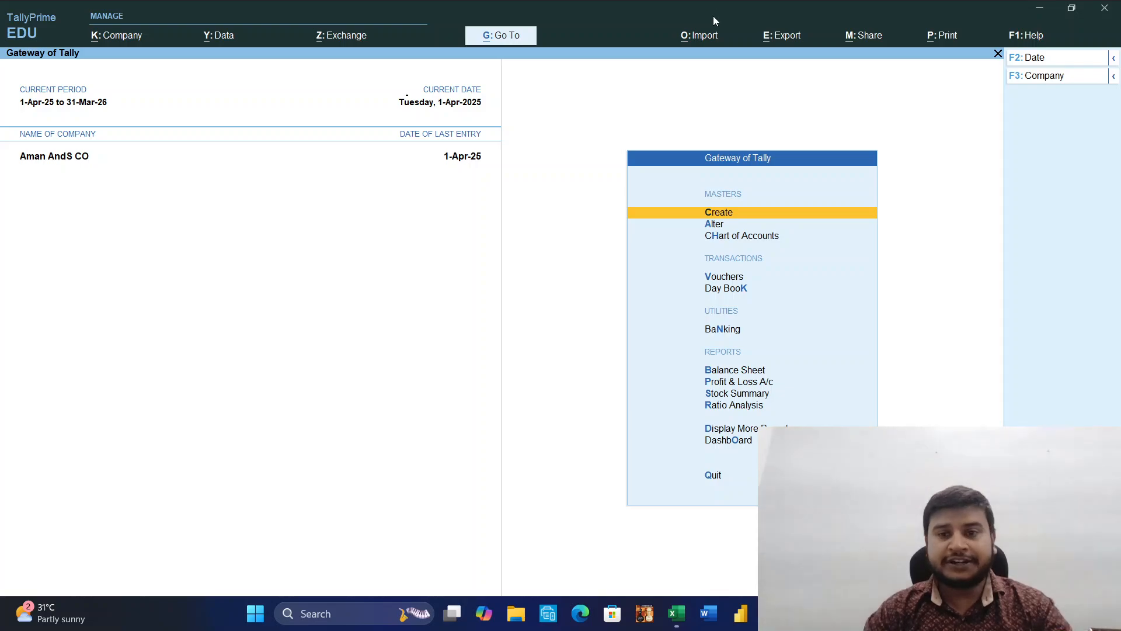
Start creating a new ledger and name it Security Deposit Rent.
{"action": "key", "text": "Return"}
{"action": "key", "text": "Down"}
{"action": "key", "text": "Return"}
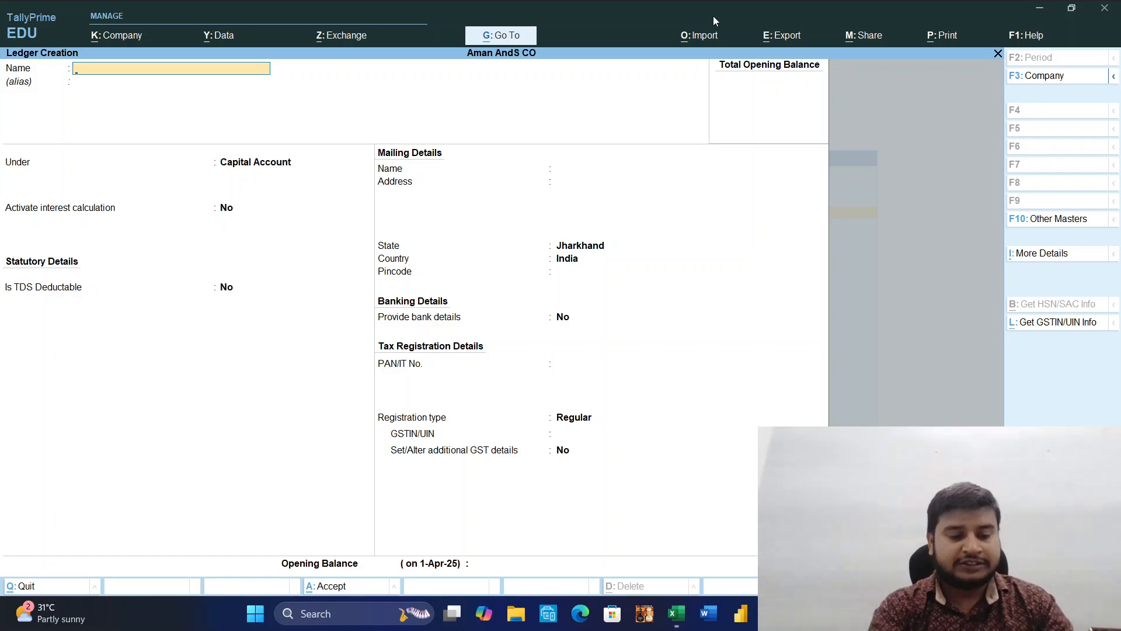
{"action": "type", "text": "Secu"}
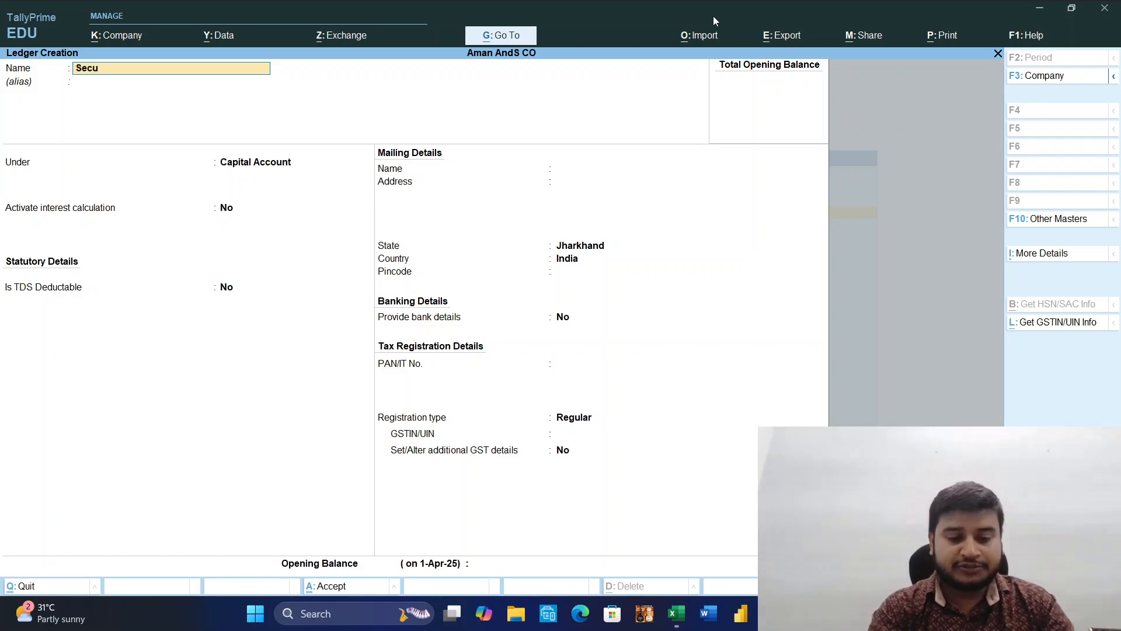
{"action": "type", "text": "rity De"}
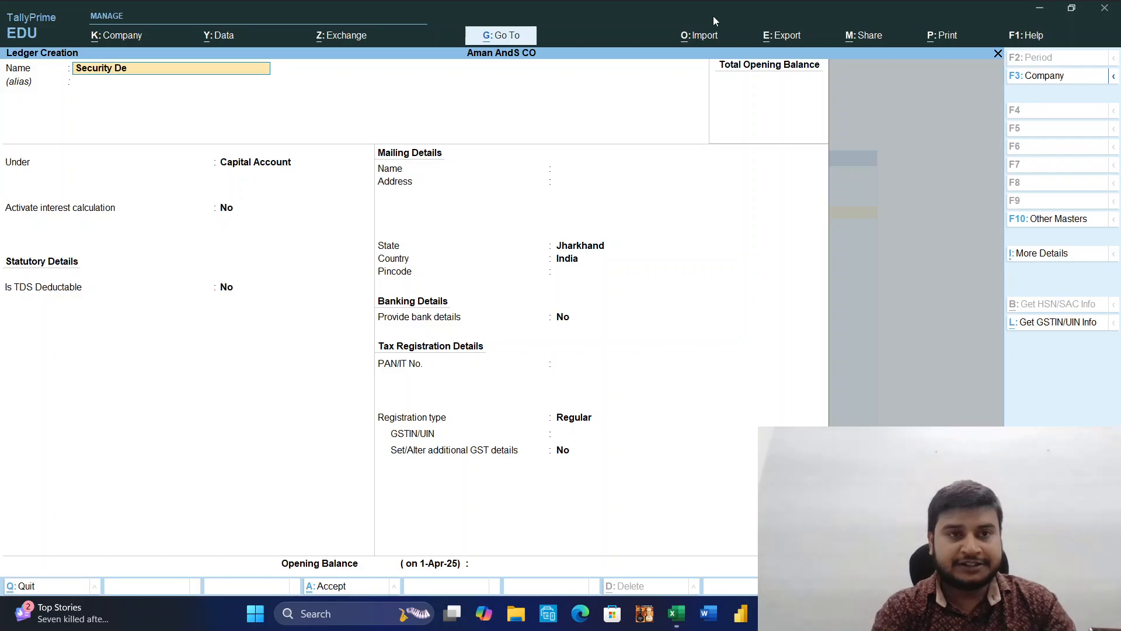
{"action": "type", "text": "posi"}
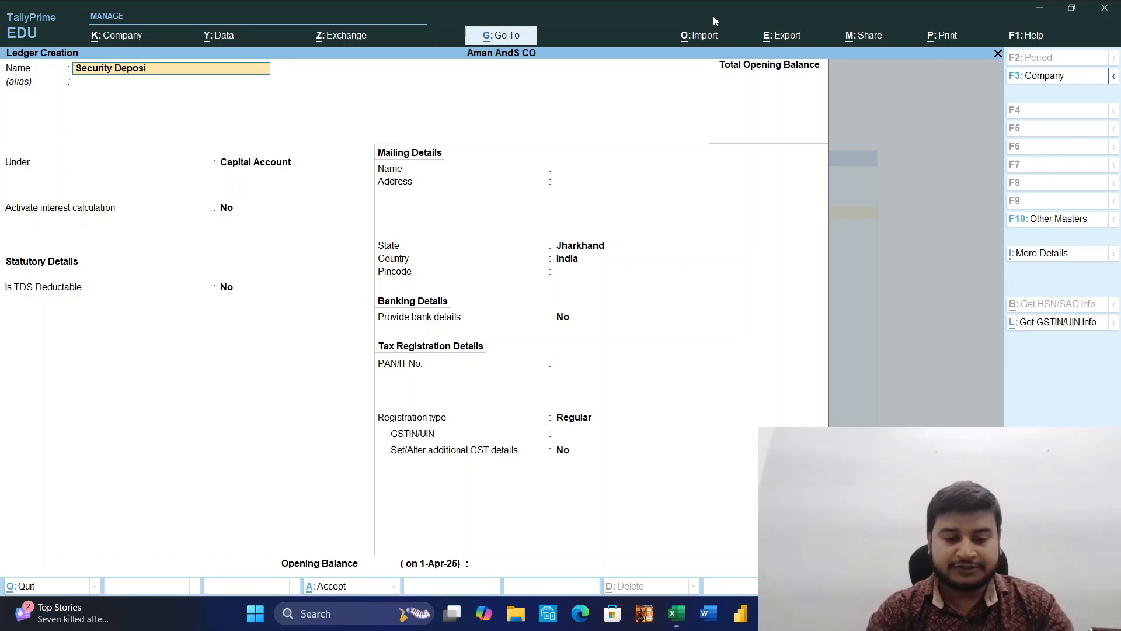
{"action": "type", "text": "t Re"}
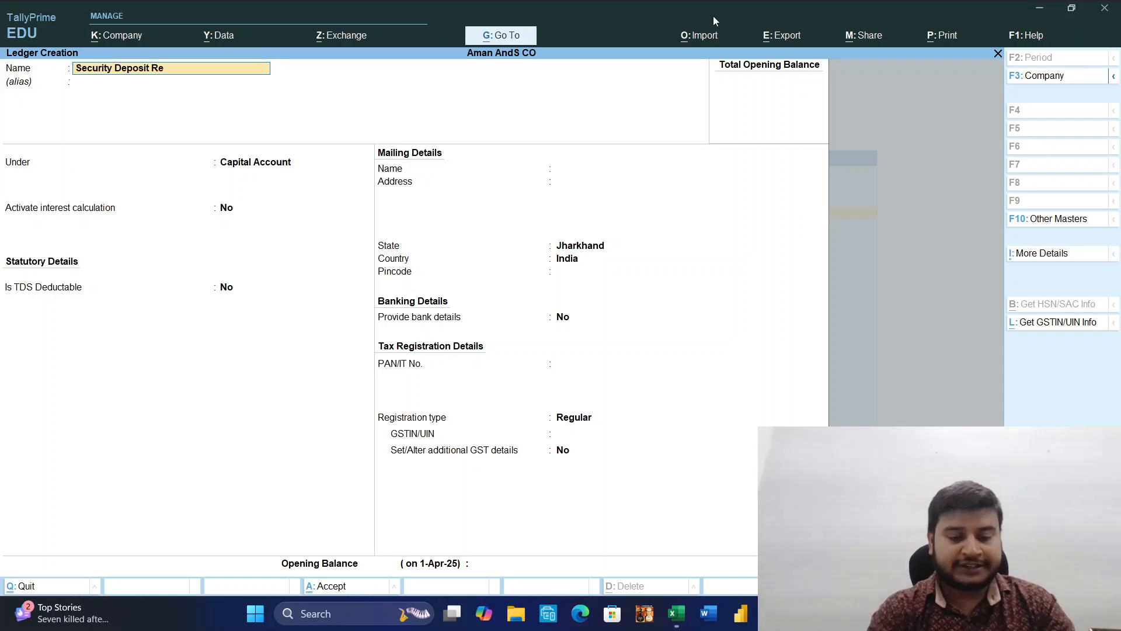
{"action": "type", "text": "nt"}
{"action": "key", "text": "Return"}
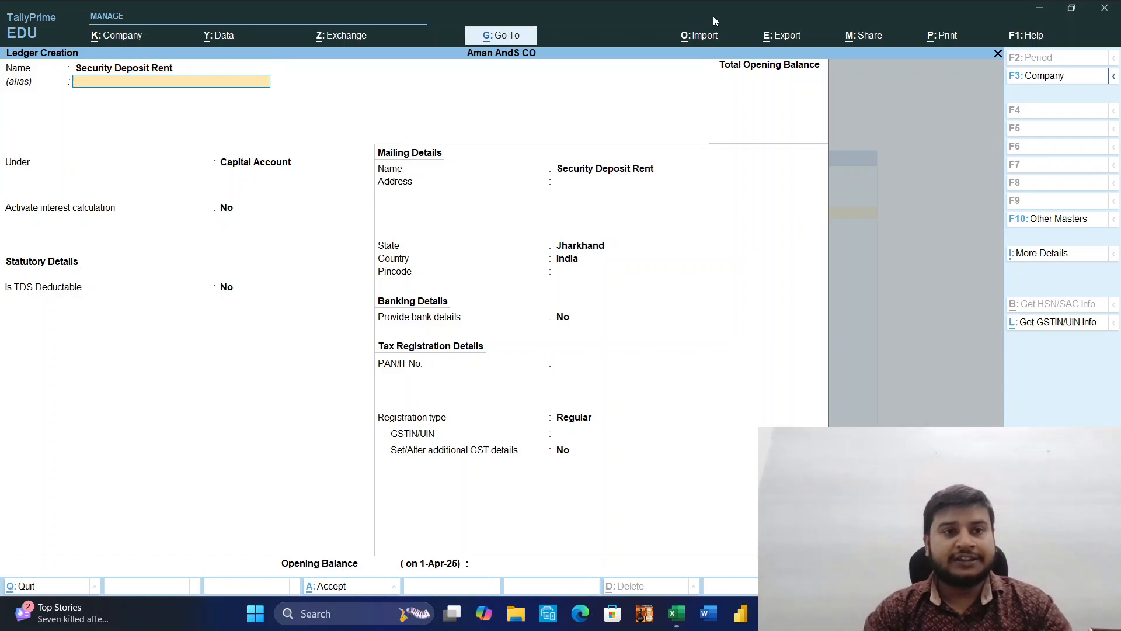
Group the Security Deposit Rent ledger under Current Assets, keep the default interest and statutory settings, and save it.
{"action": "key", "text": "Return"}
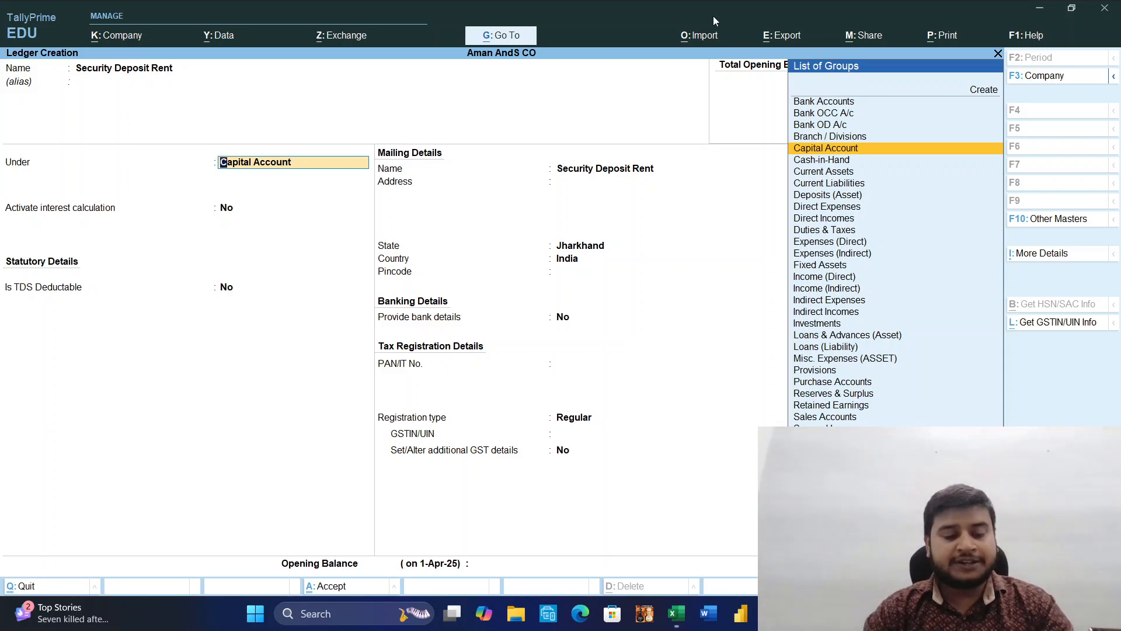
{"action": "type", "text": "Cu"}
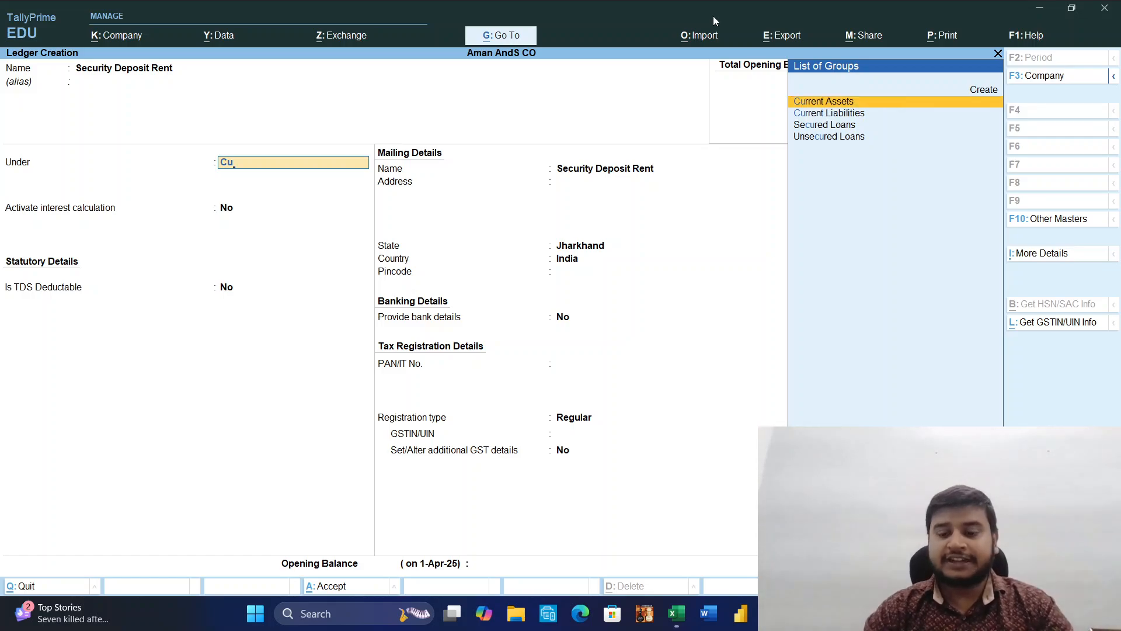
{"action": "key", "text": "Return"}
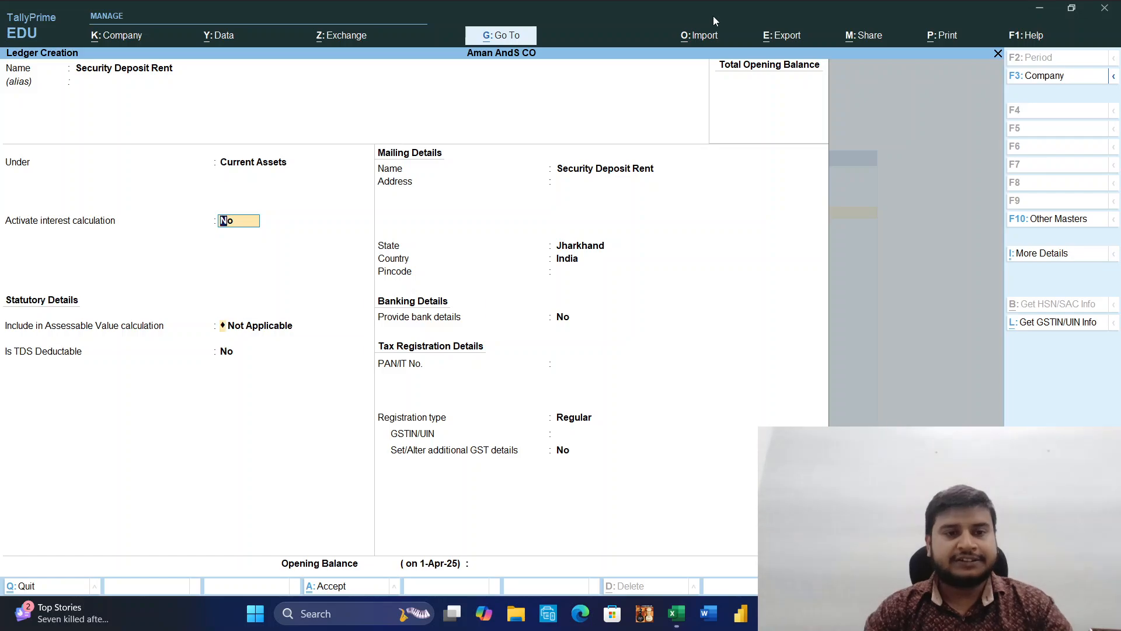
{"action": "key", "text": "Return"}
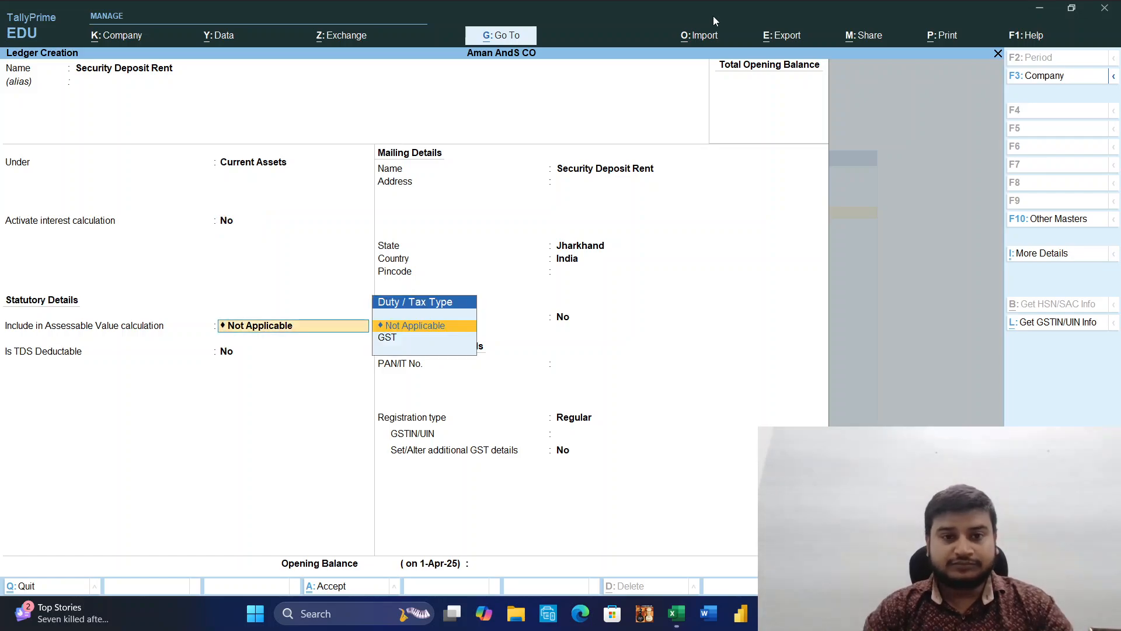
{"action": "key", "text": "Return"}
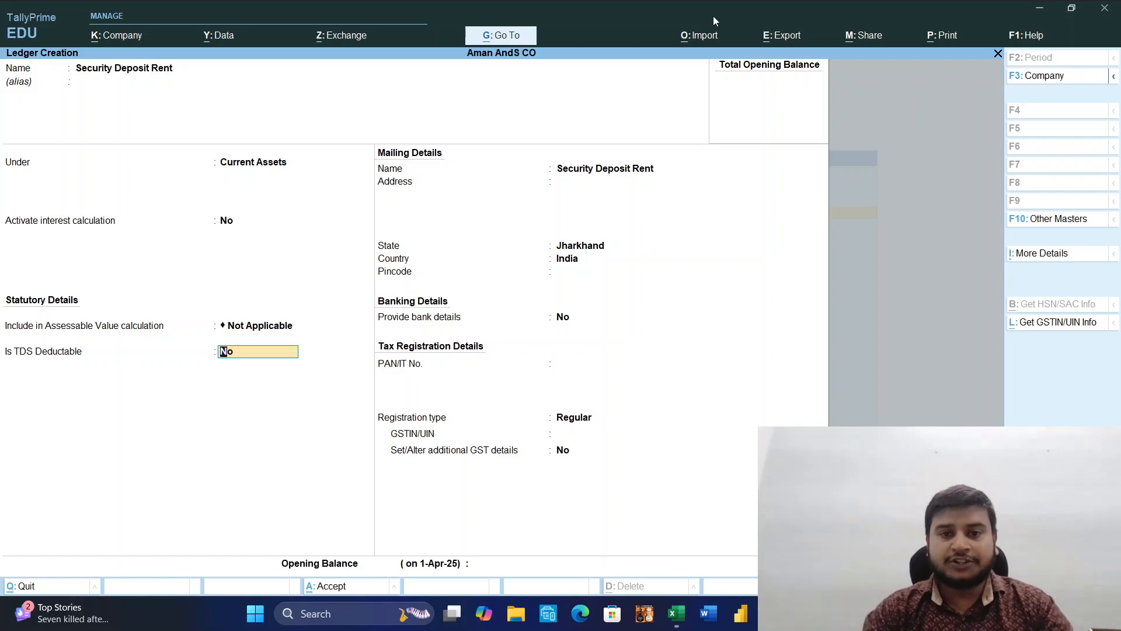
{"action": "key", "text": "Return"}
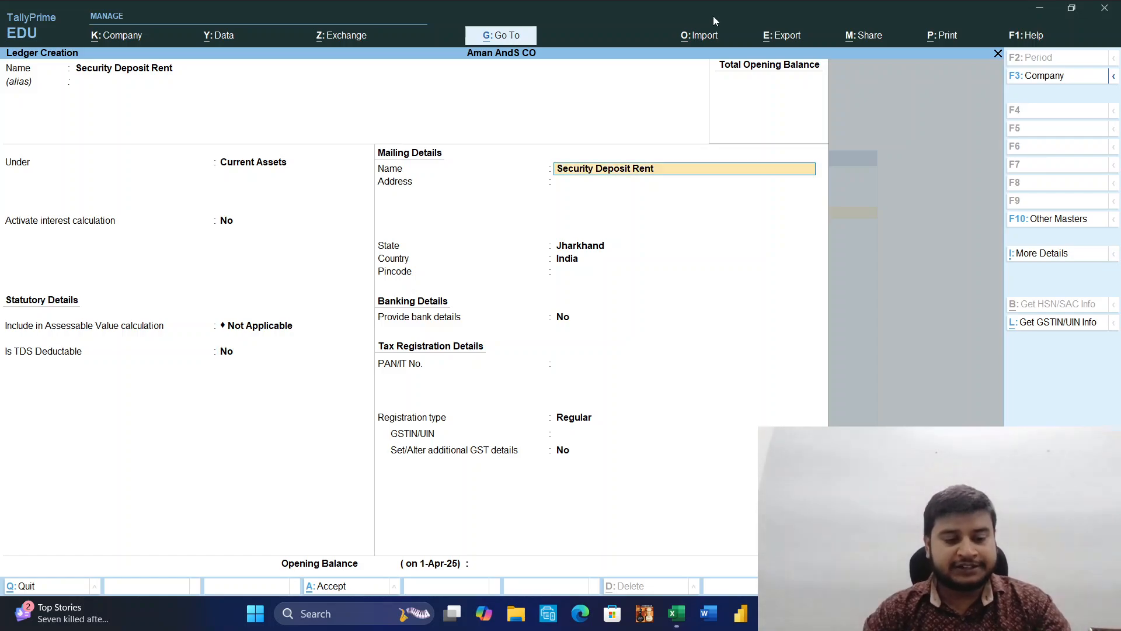
{"action": "key", "text": "ctrl+a"}
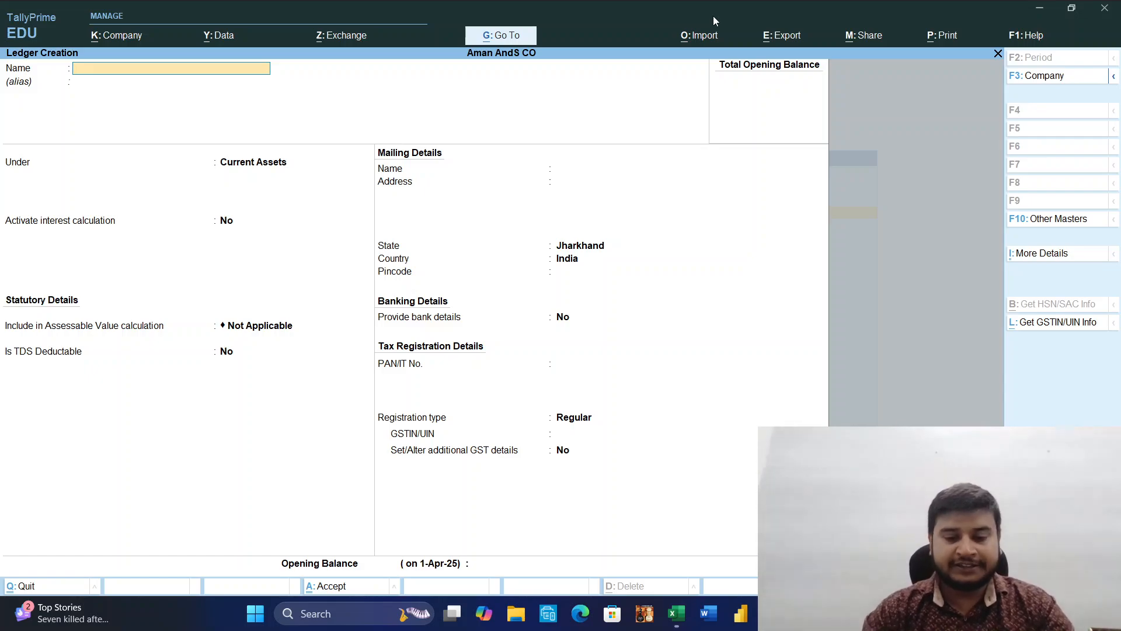
Name the next new ledger Complex Tower, leaving its alias blank.
{"action": "type", "text": "Co"}
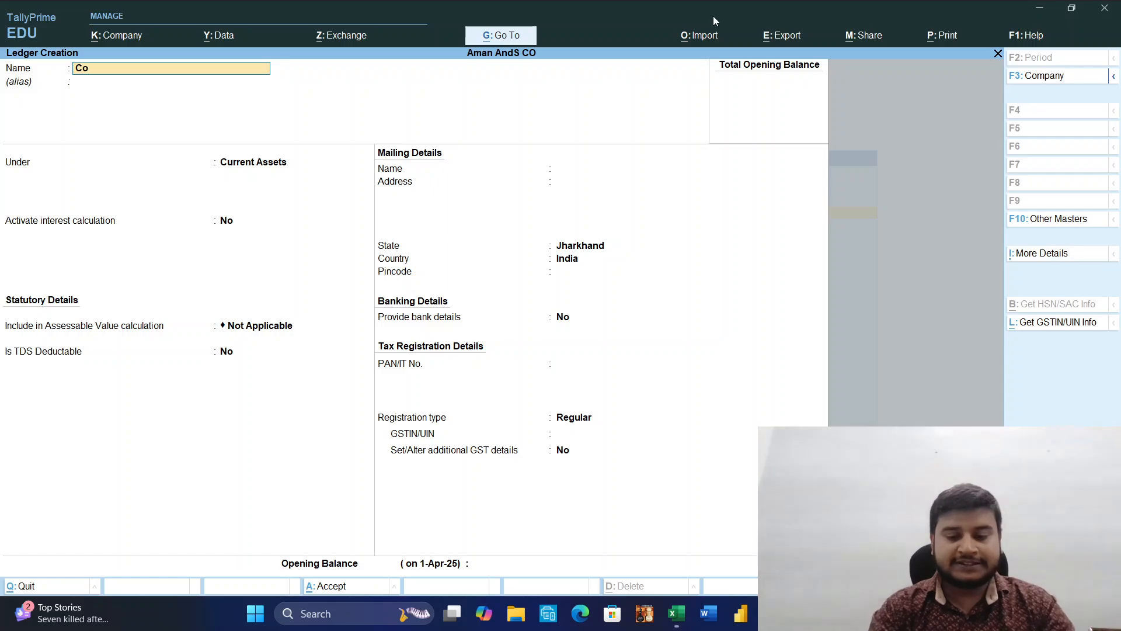
{"action": "type", "text": "mplex T"}
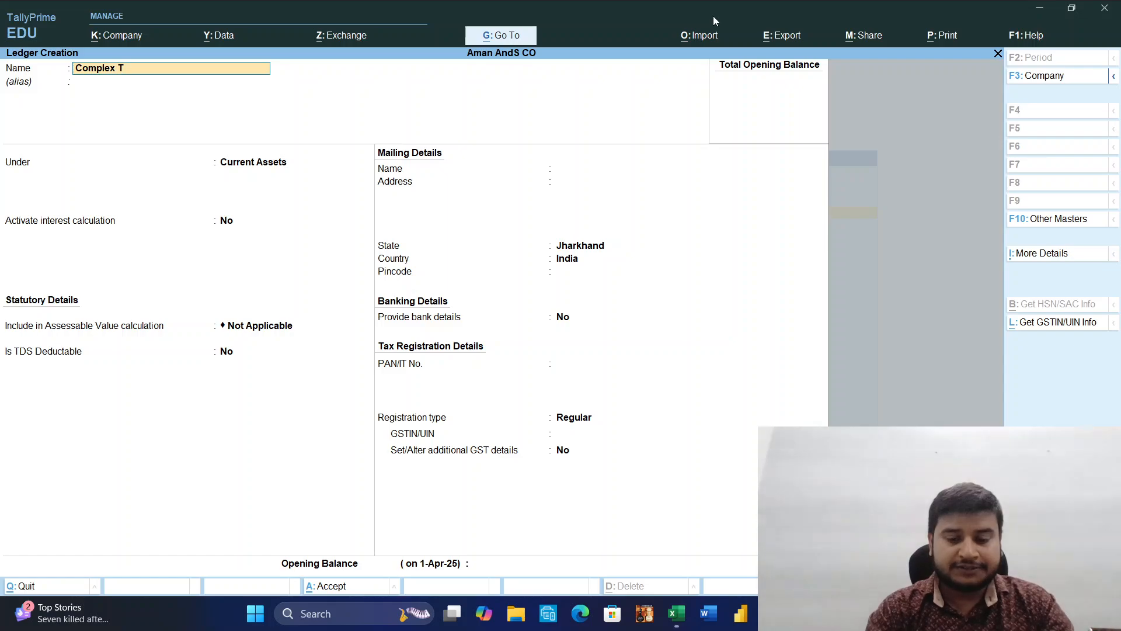
{"action": "type", "text": "ower"}
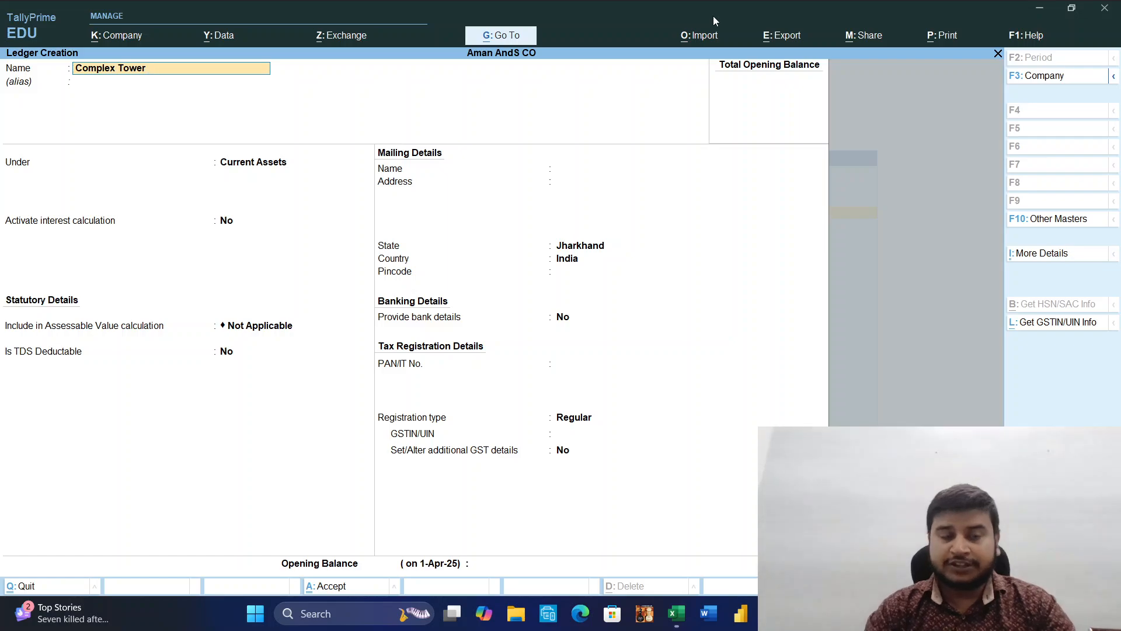
{"action": "key", "text": "Return"}
{"action": "key", "text": "Return"}
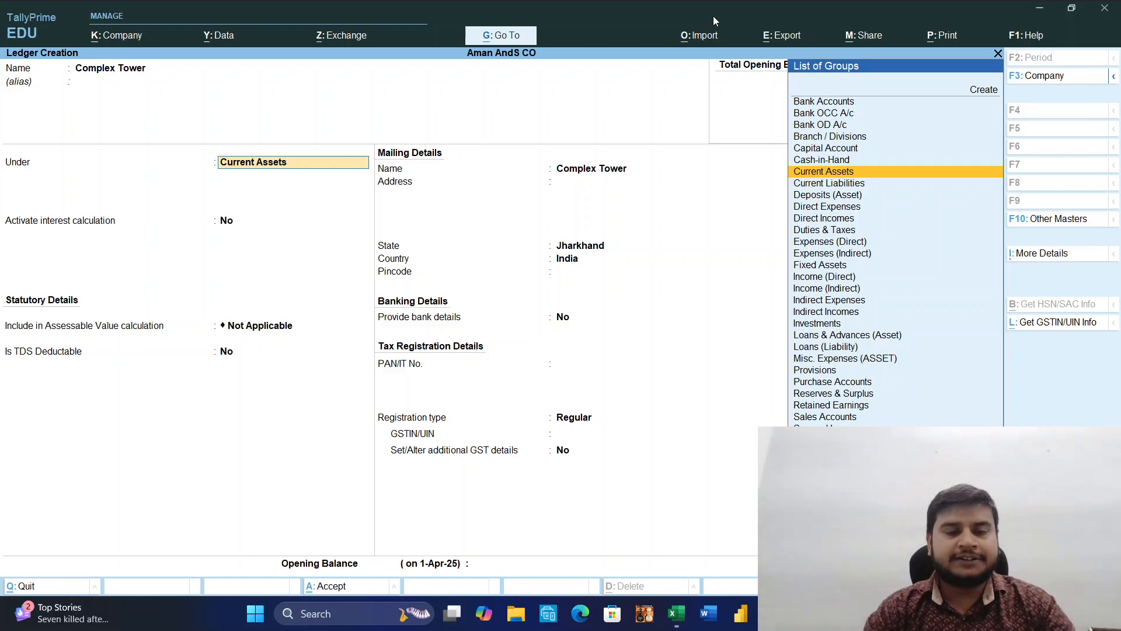
Group the Complex Tower ledger under Sundry Creditors, keeping bill-by-bill balances on and interest calculation off.
{"action": "type", "text": "Sun"}
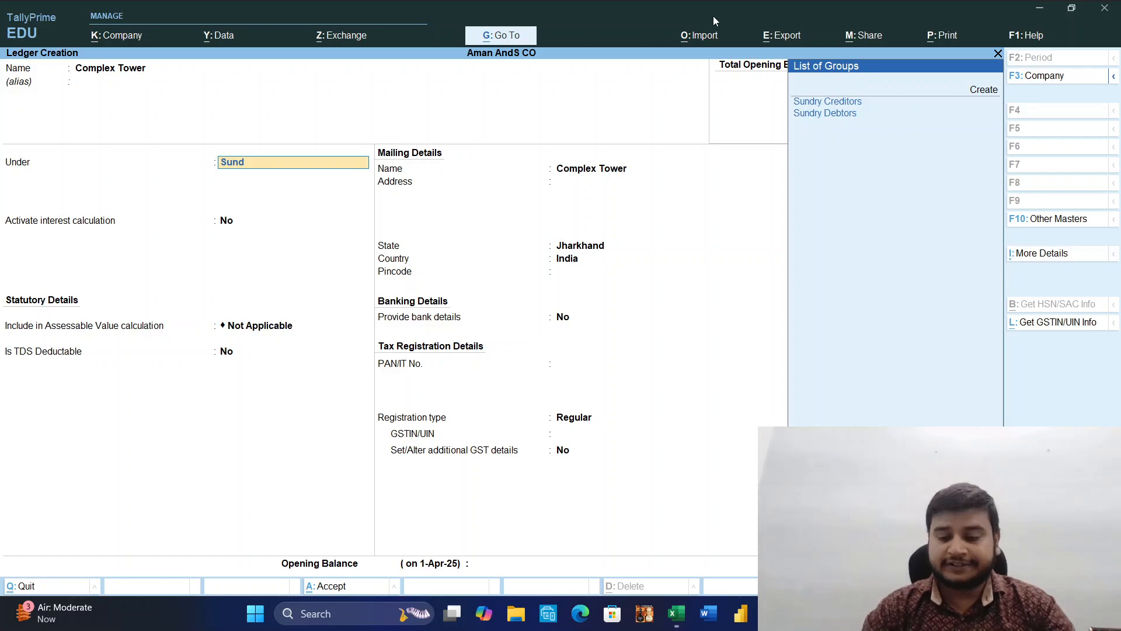
{"action": "type", "text": "d"}
{"action": "key", "text": "Up"}
{"action": "key", "text": "Return"}
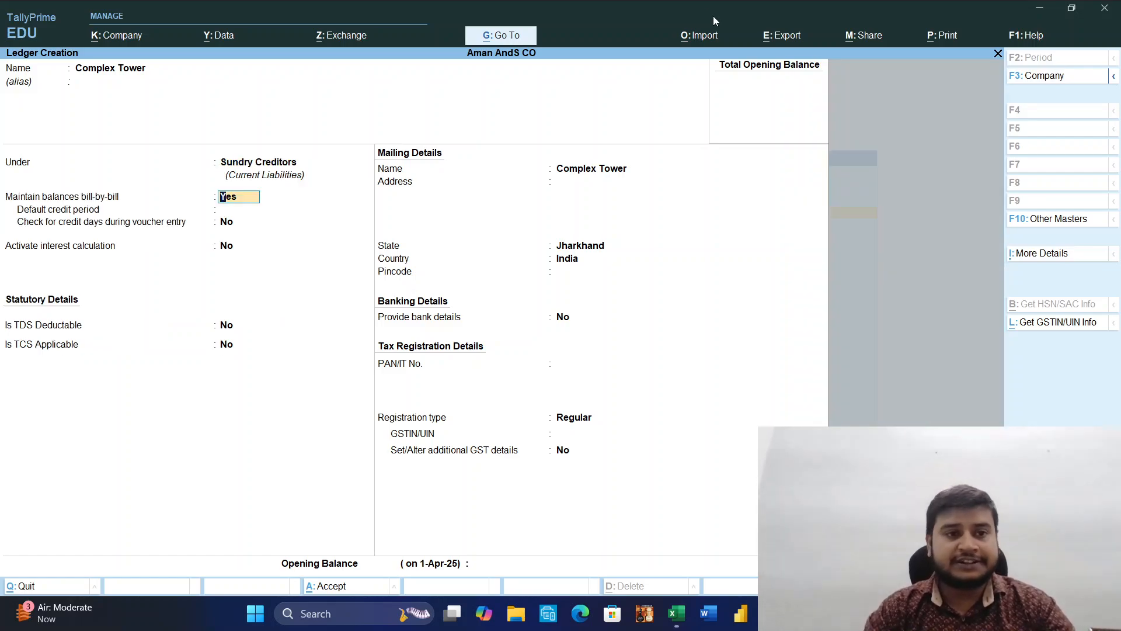
{"action": "key", "text": "Return"}
{"action": "key", "text": "Return"}
{"action": "key", "text": "Return"}
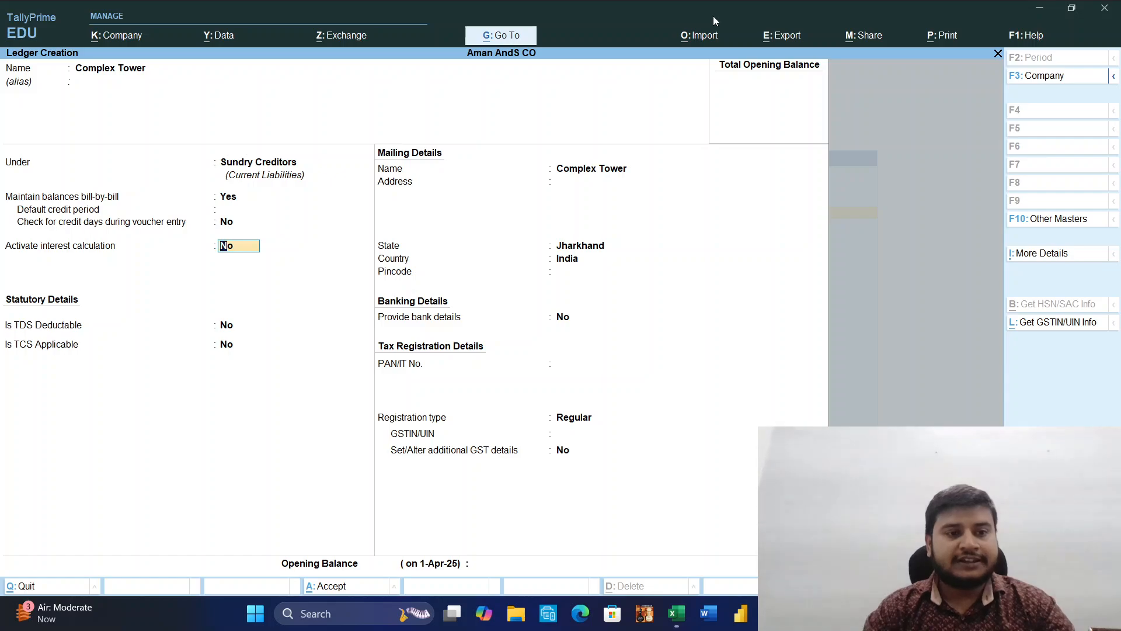
{"action": "key", "text": "Return"}
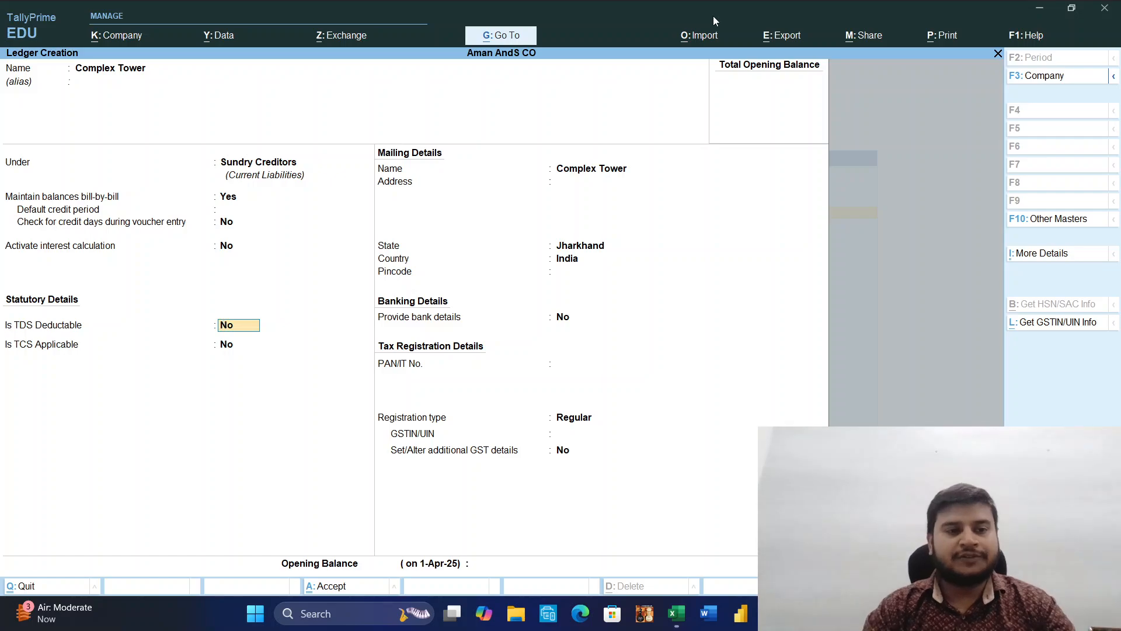
Make Complex Tower TDS deductable with deductee type Individual/HUF - Resident and TDS deducted in the same voucher.
{"action": "type", "text": "y"}
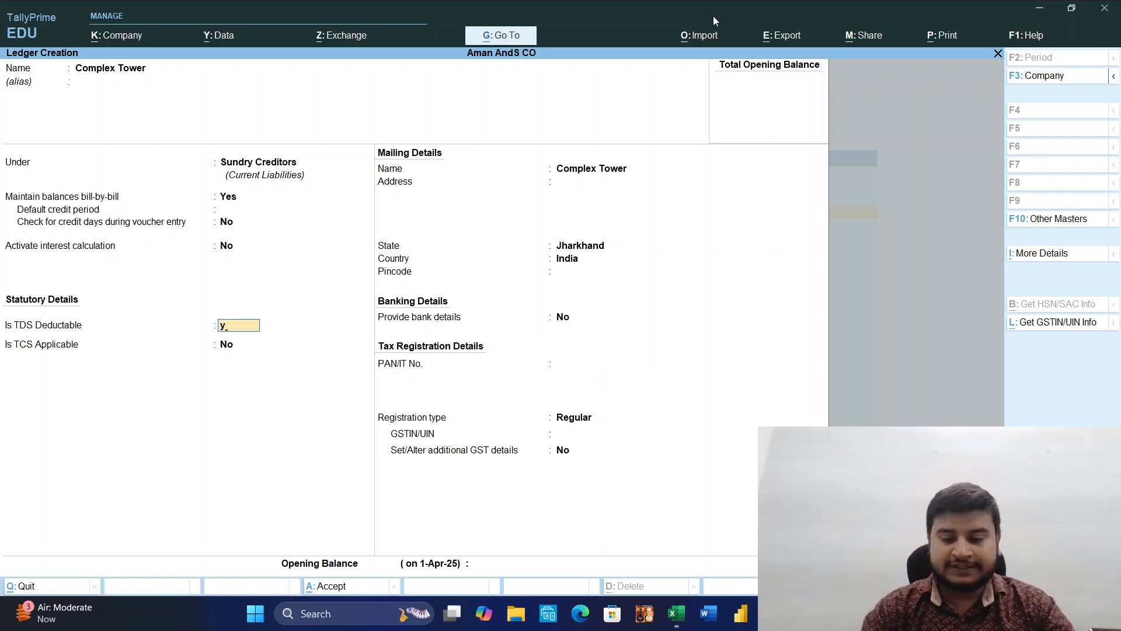
{"action": "key", "text": "Return"}
{"action": "key", "text": "Down"}
{"action": "key", "text": "Down"}
{"action": "key", "text": "Down"}
{"action": "key", "text": "Down"}
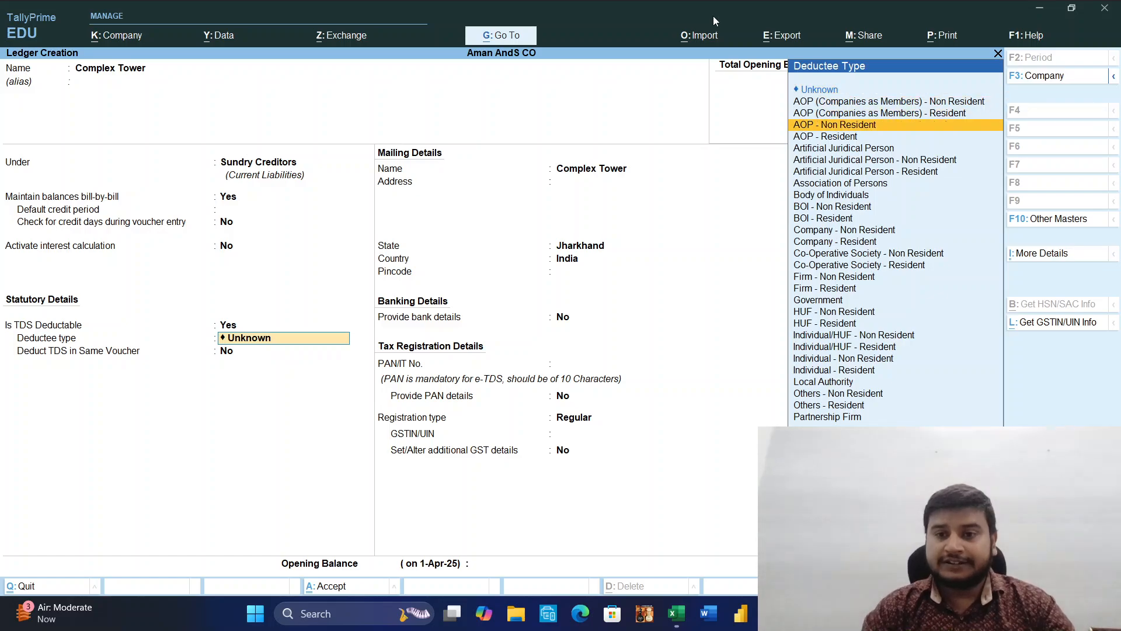
{"action": "key", "text": "Down"}
{"action": "key", "text": "Down"}
{"action": "key", "text": "Down"}
{"action": "key", "text": "Down"}
{"action": "key", "text": "Down"}
{"action": "key", "text": "Down"}
{"action": "key", "text": "Down"}
{"action": "key", "text": "Down"}
{"action": "key", "text": "Down"}
{"action": "key", "text": "Down"}
{"action": "key", "text": "Down"}
{"action": "key", "text": "Down"}
{"action": "key", "text": "Down"}
{"action": "key", "text": "Down"}
{"action": "key", "text": "Down"}
{"action": "key", "text": "Down"}
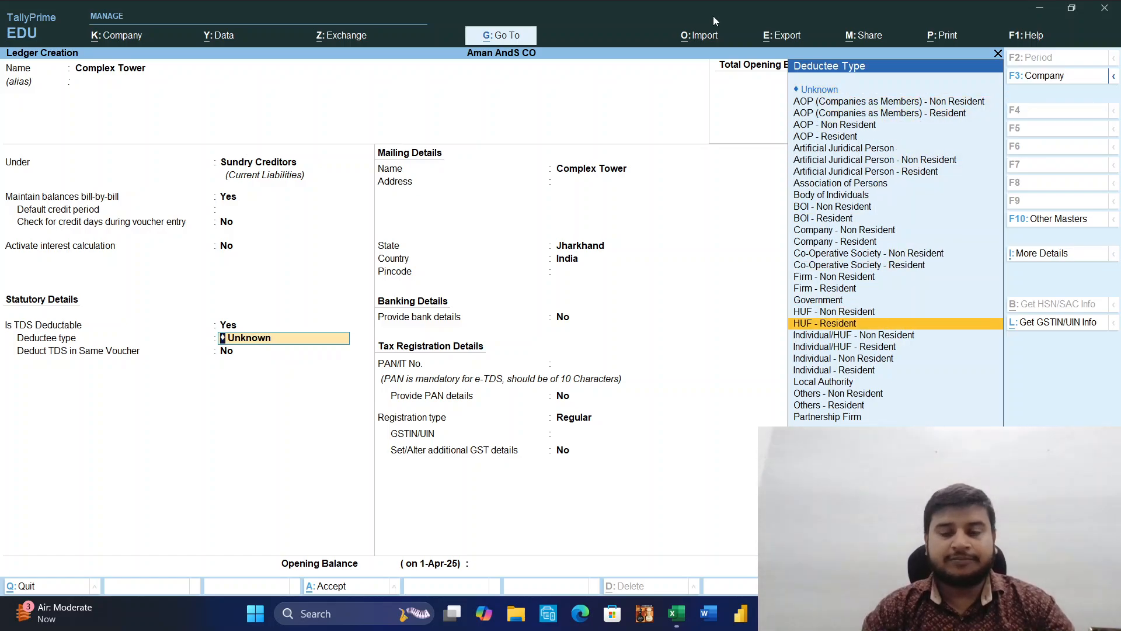
{"action": "key", "text": "Down"}
{"action": "key", "text": "Down"}
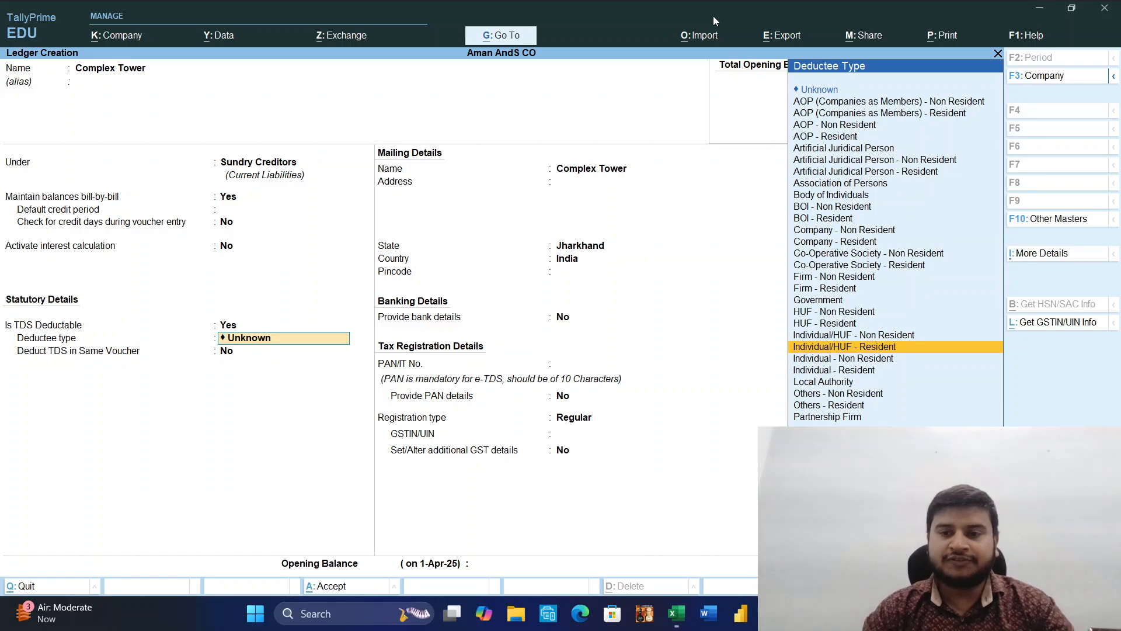
{"action": "key", "text": "Up"}
{"action": "key", "text": "Down"}
{"action": "key", "text": "Return"}
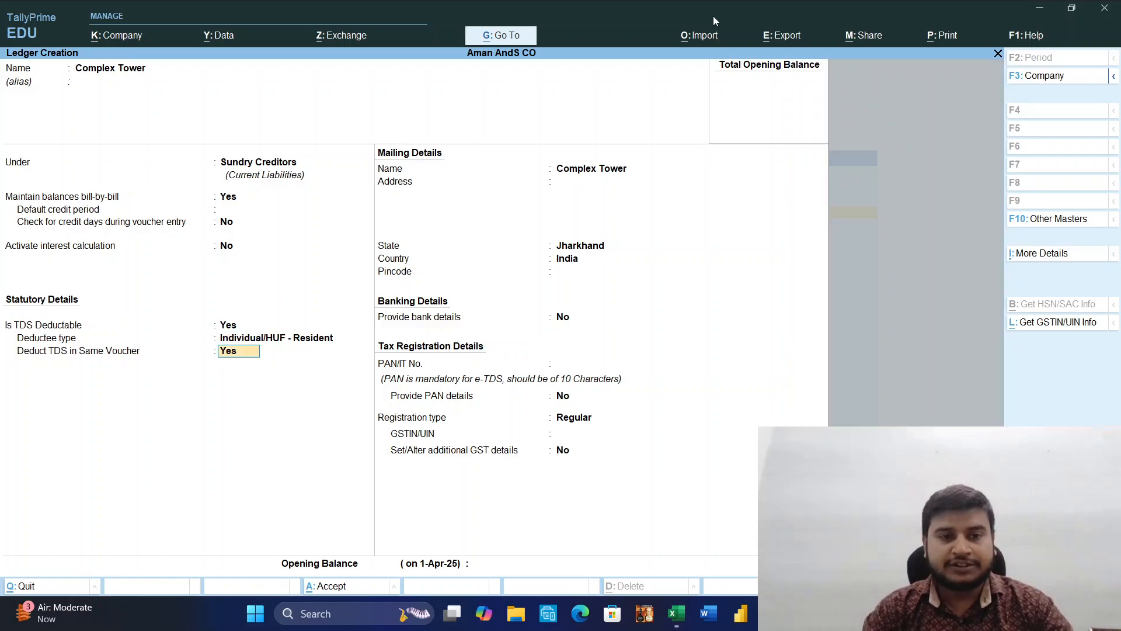
{"action": "key", "text": "Return"}
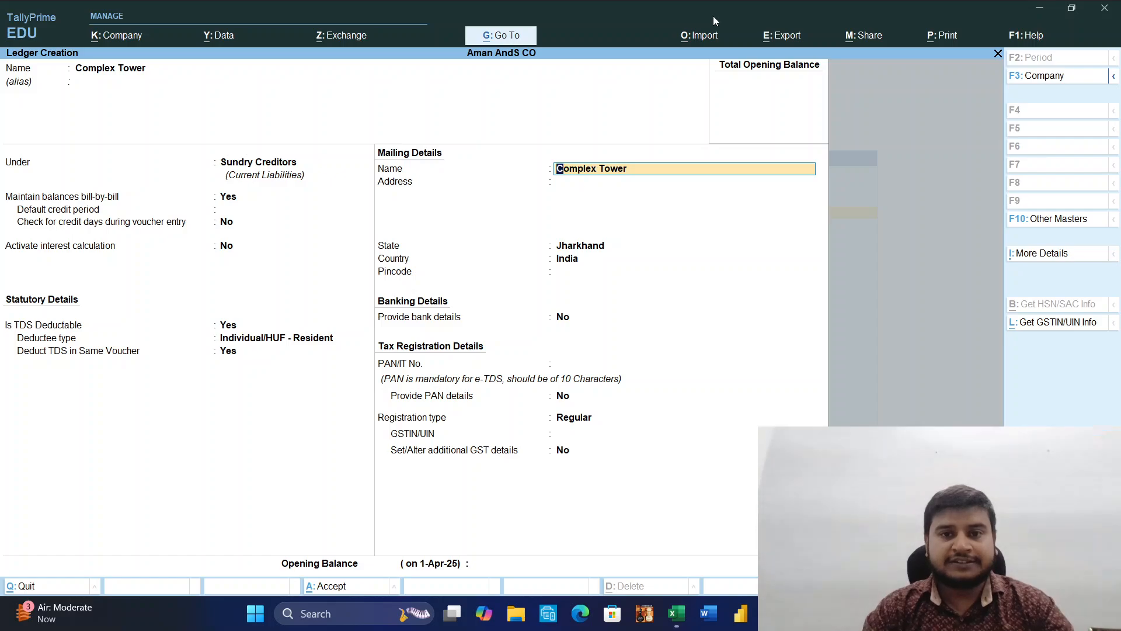
Keep Complex Tower's default mailing and banking details and enter the party's PAN/IT number.
{"action": "key", "text": "Return"}
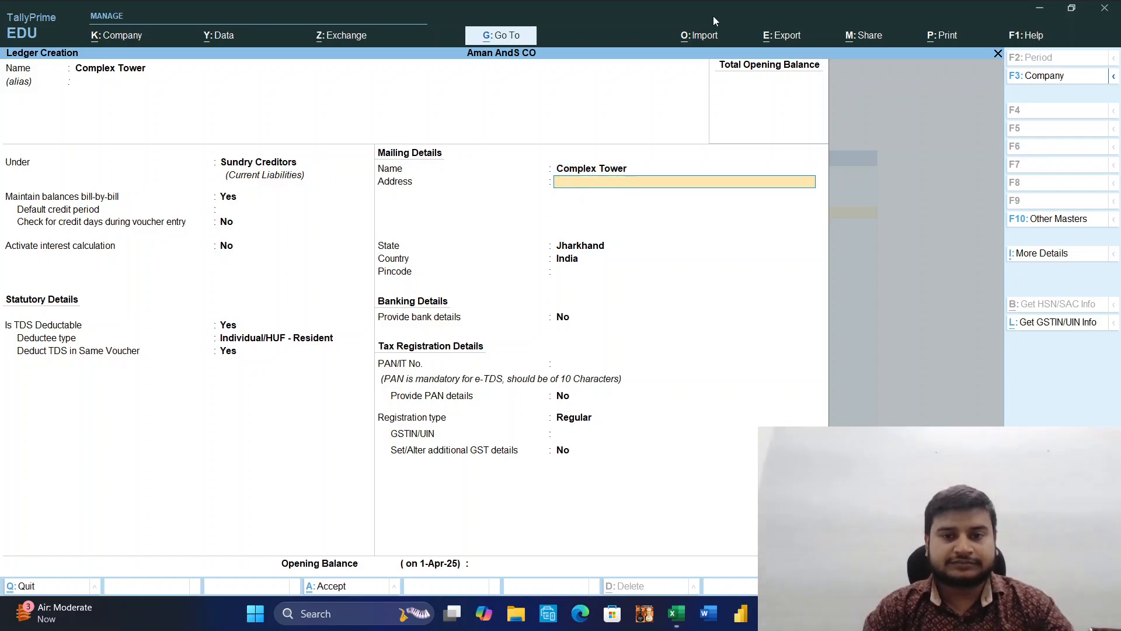
{"action": "key", "text": "Return"}
{"action": "key", "text": "Return"}
{"action": "key", "text": "Return"}
{"action": "key", "text": "Return"}
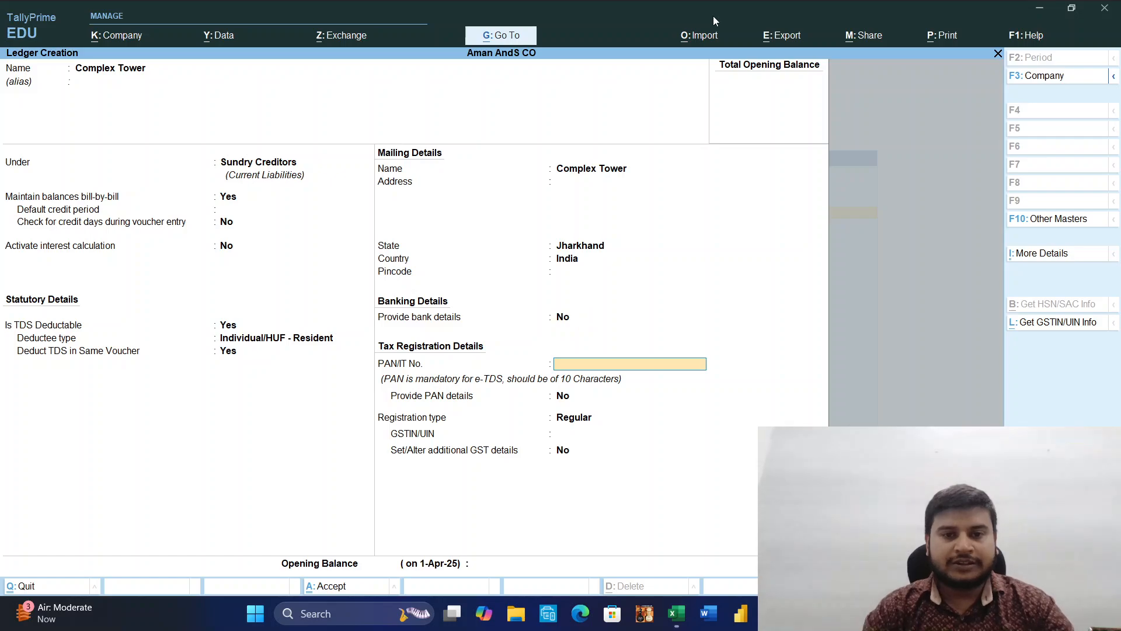
{"action": "type", "text": "A"}
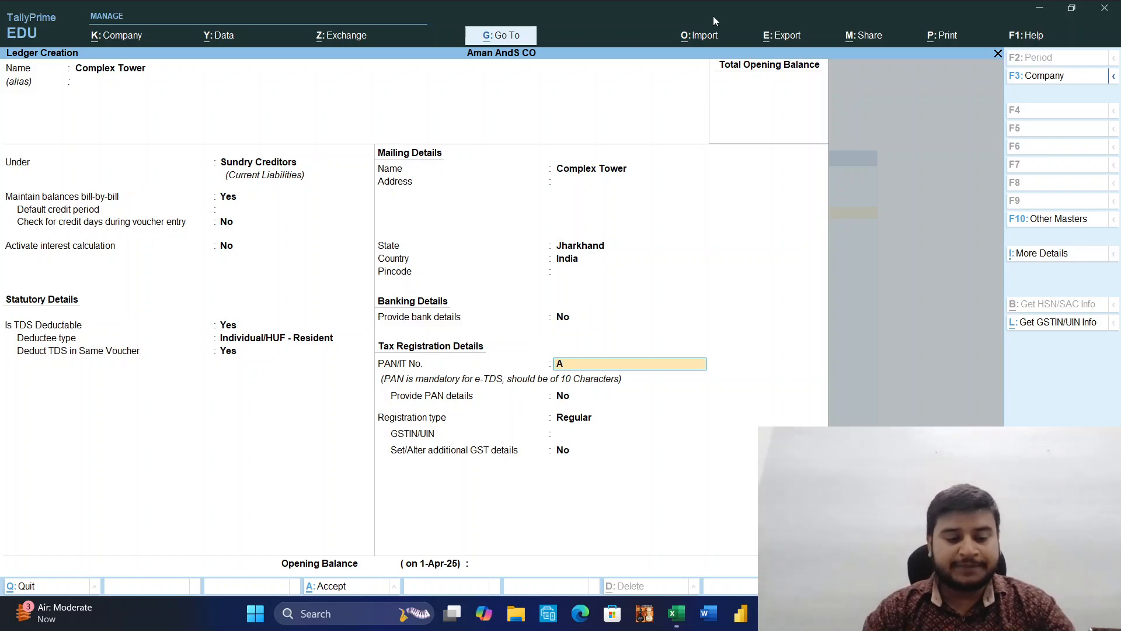
{"action": "type", "text": "C"}
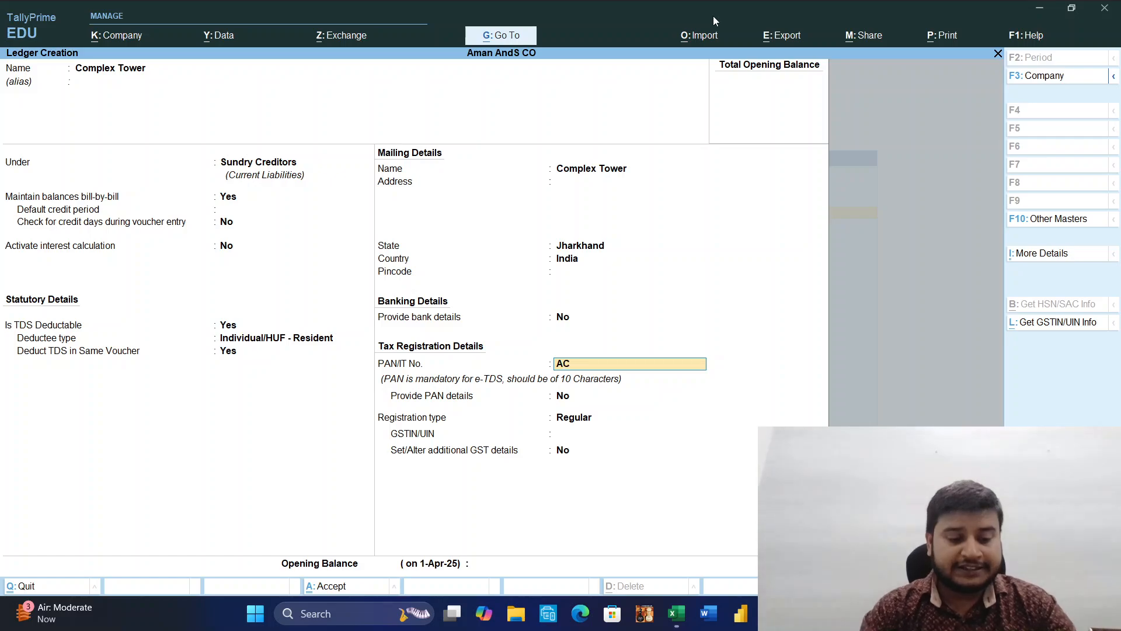
{"action": "type", "text": "SPK2"}
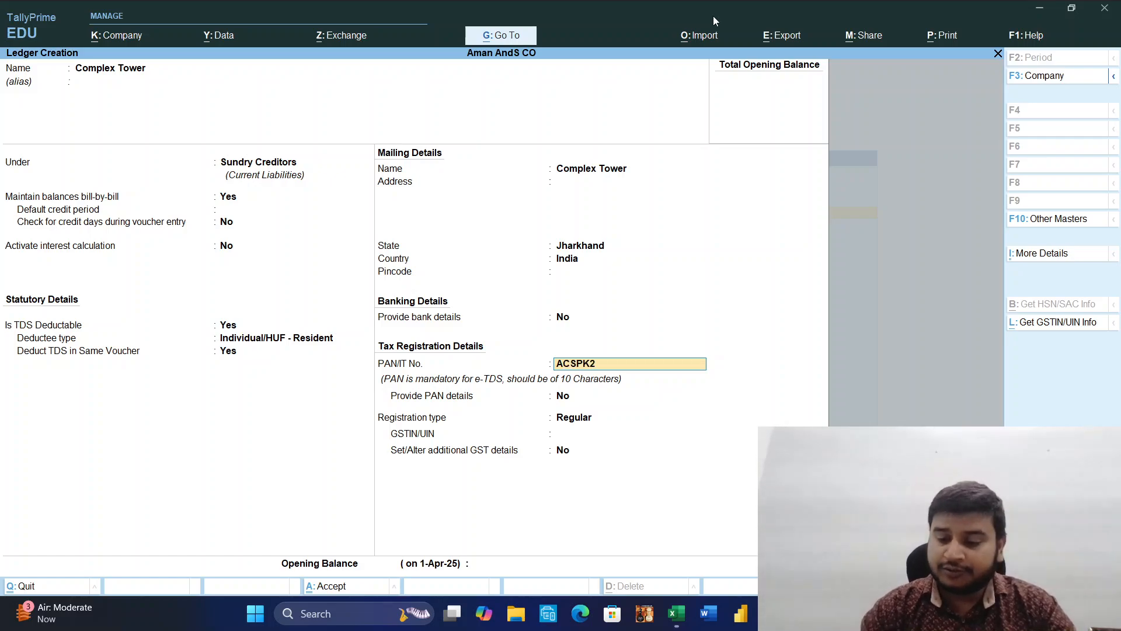
{"action": "type", "text": "345K"}
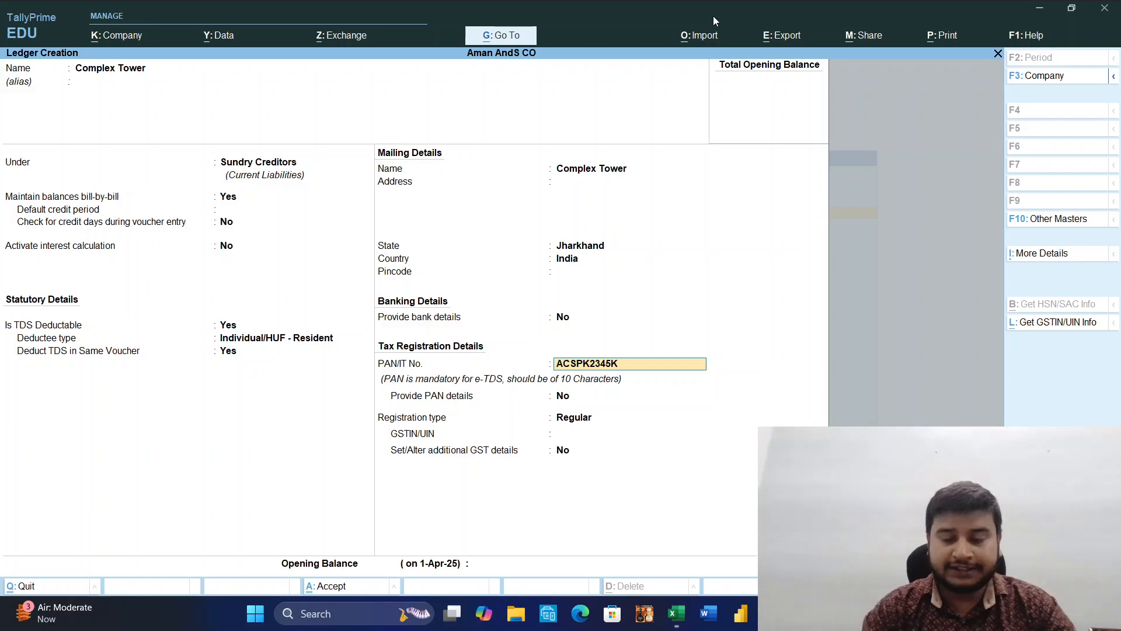
{"action": "key", "text": "Return"}
Provide PAN details with effective date 1-4-2025 and Complex Tower as the name on PAN, keeping the Regular registration type.
{"action": "type", "text": "y"}
{"action": "key", "text": "Return"}
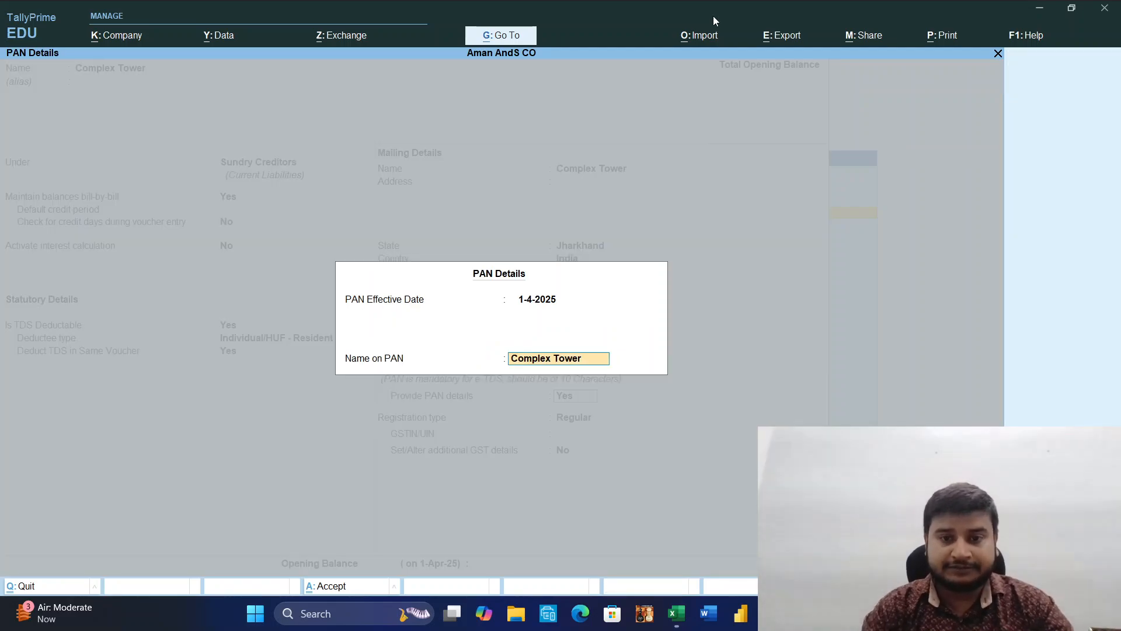
{"action": "key", "text": "Return"}
{"action": "key", "text": "Return"}
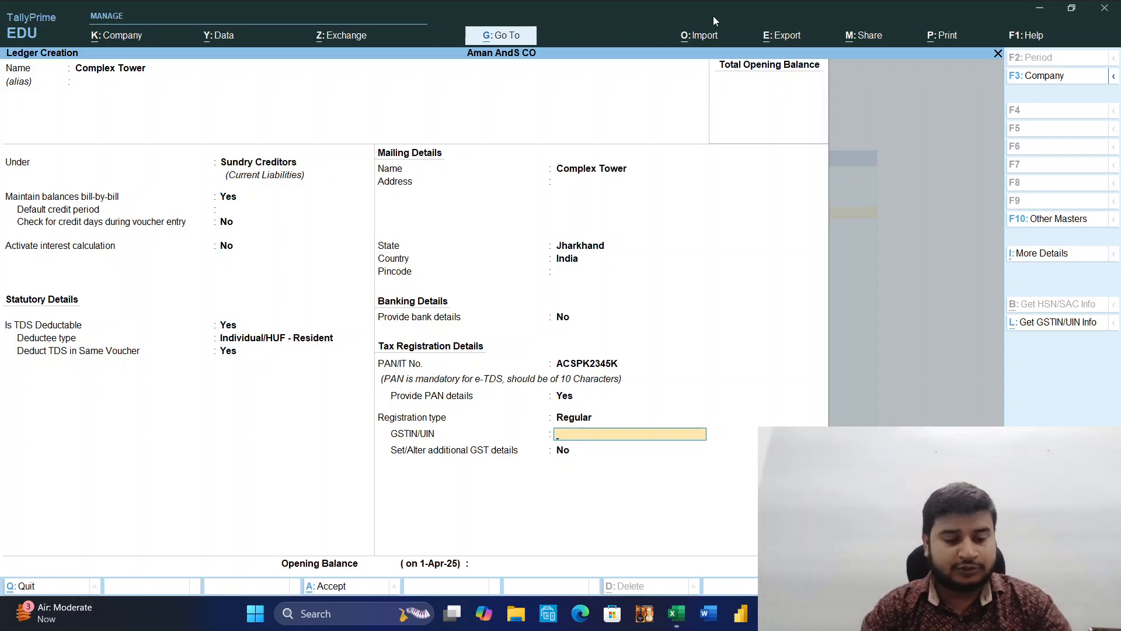
Save the Complex Tower ledger and name the next new ledger Rent Expenses, leaving its alias blank.
{"action": "key", "text": "ctrl+a"}
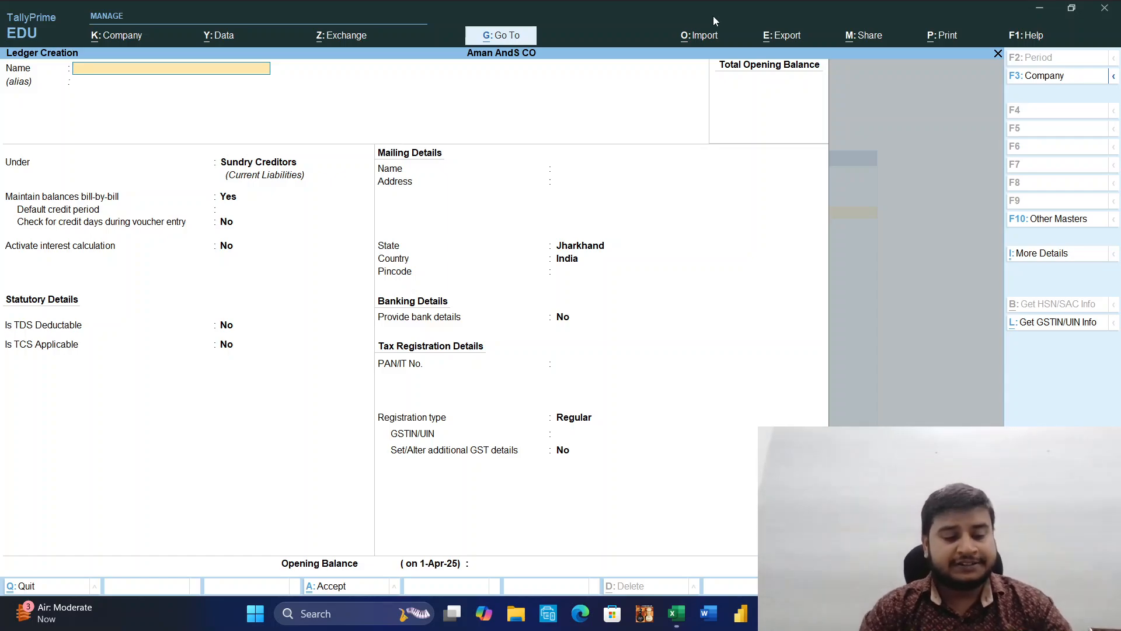
{"action": "type", "text": "Re"}
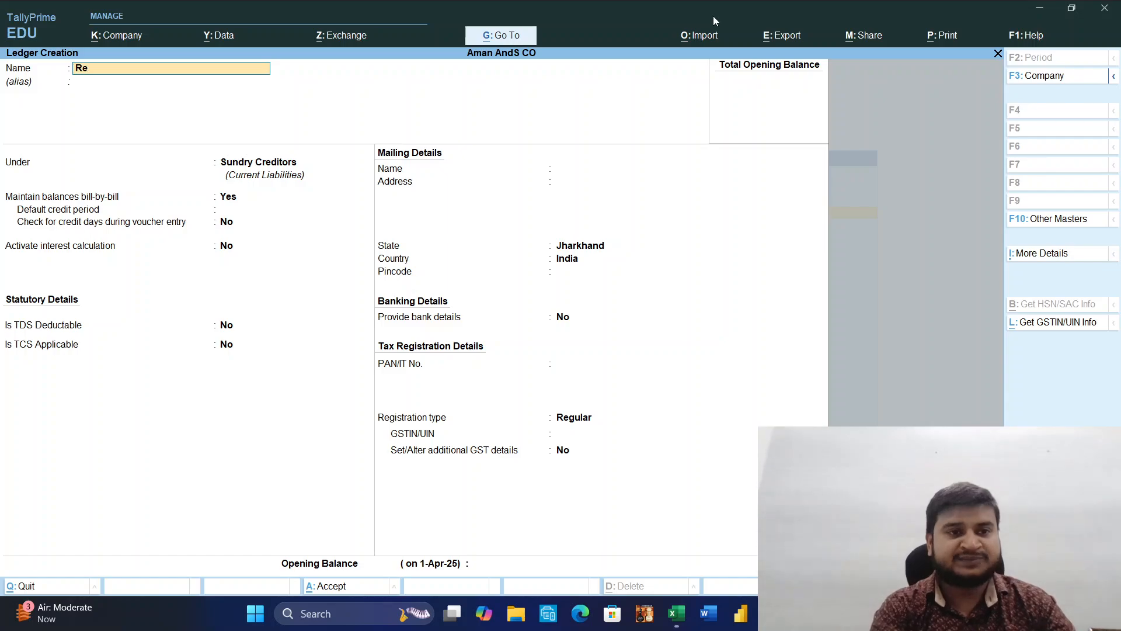
{"action": "type", "text": "nt Ex"}
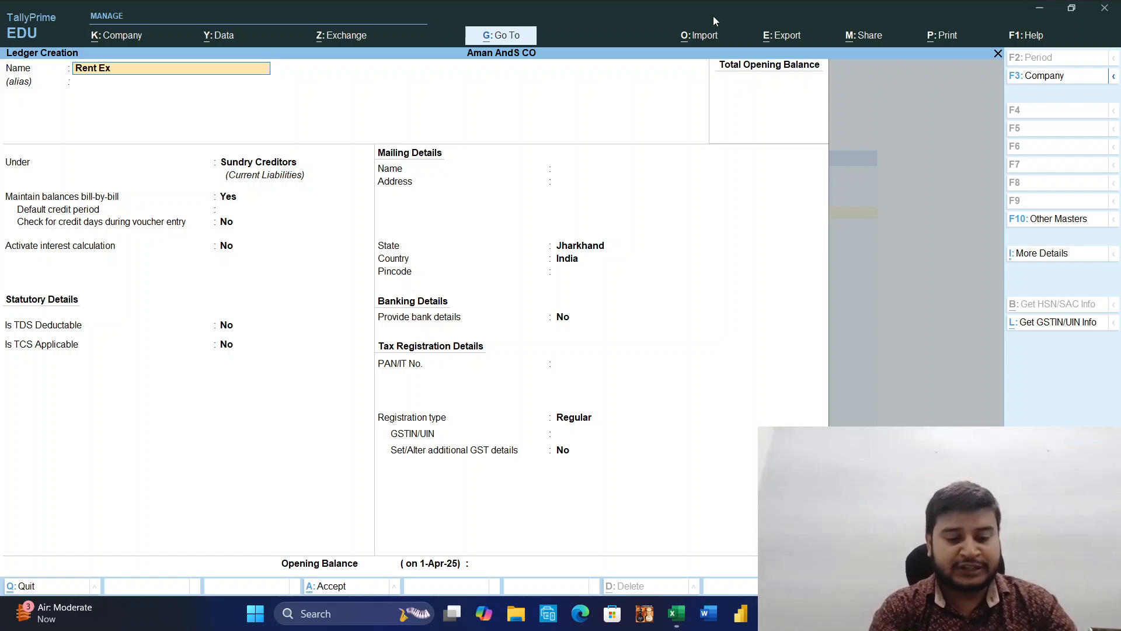
{"action": "type", "text": "penses"}
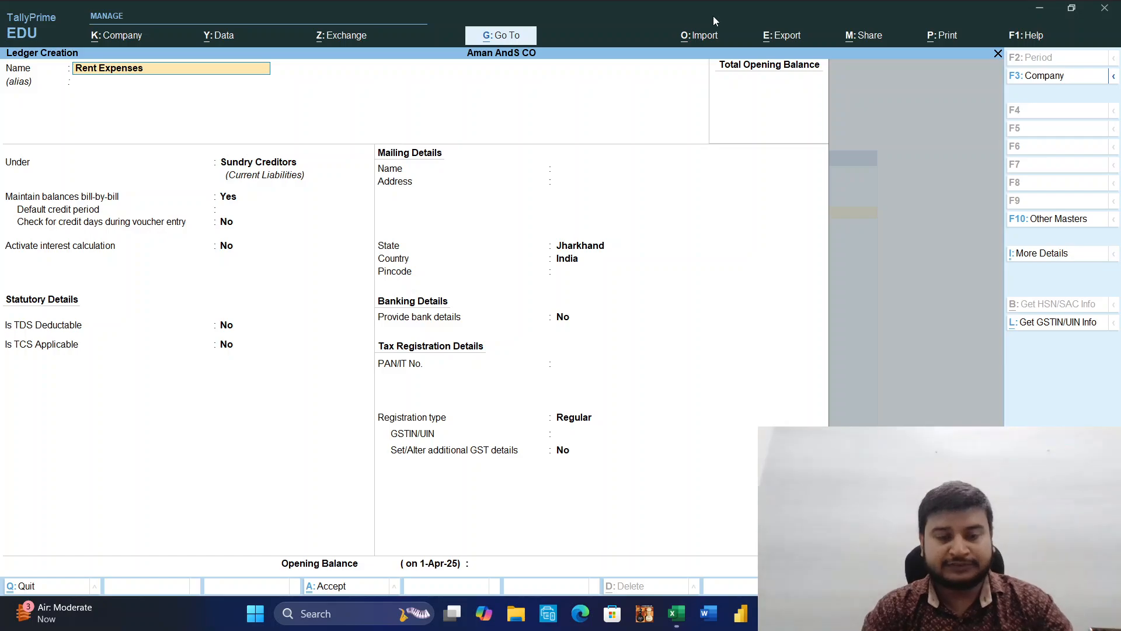
{"action": "key", "text": "Return"}
{"action": "key", "text": "Return"}
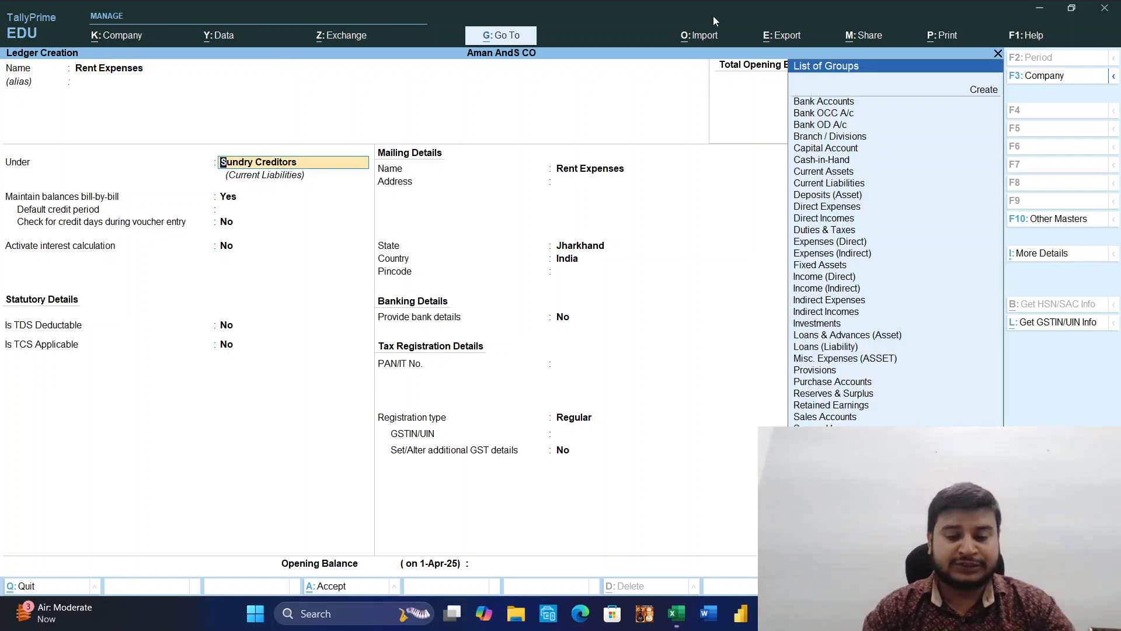
Group Rent Expenses under Indirect Expenses, keeping its ledger type Not Applicable and interest calculation off.
{"action": "type", "text": "In"}
{"action": "key", "text": "Up"}
{"action": "key", "text": "Up"}
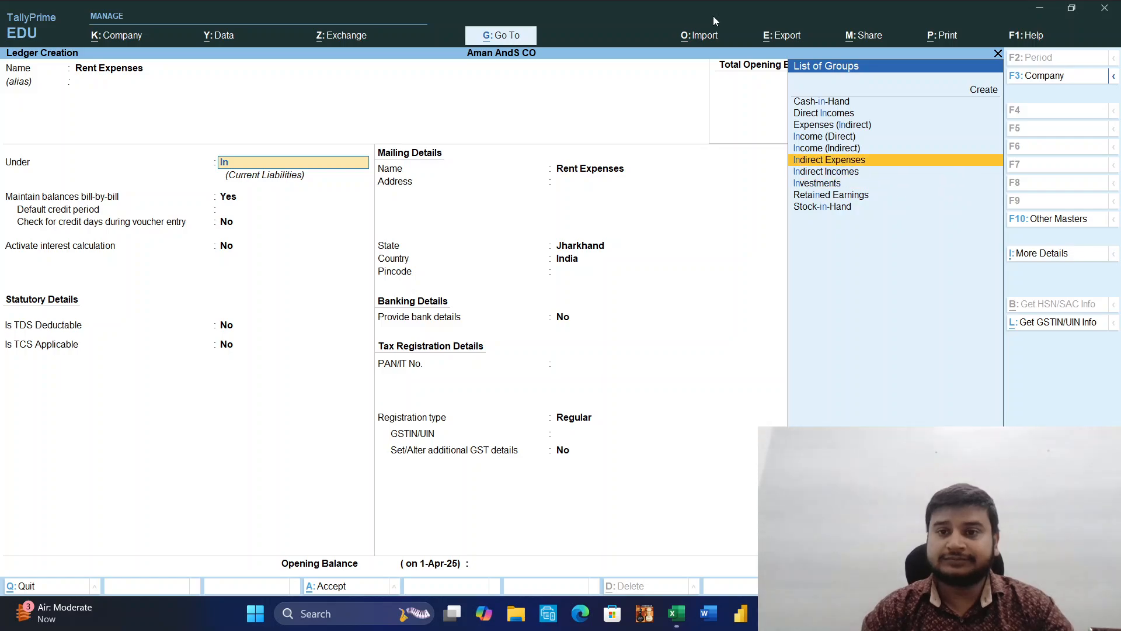
{"action": "key", "text": "Return"}
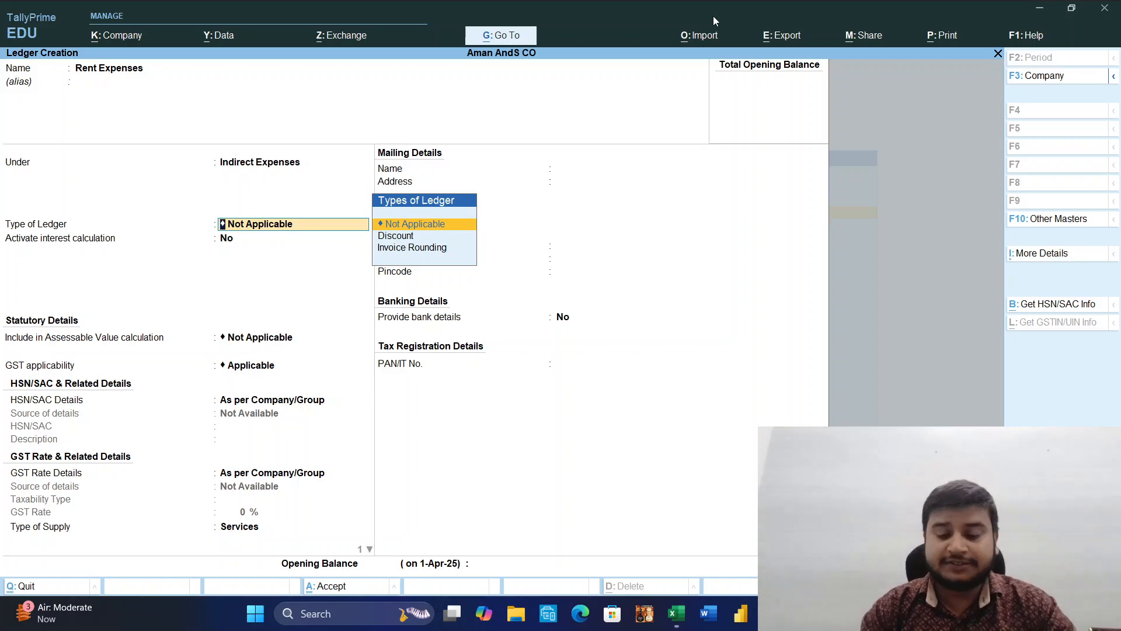
{"action": "key", "text": "Return"}
Keep Rent Expenses out of the assessable value calculation and set its GST applicability to Not Applicable.
{"action": "key", "text": "Return"}
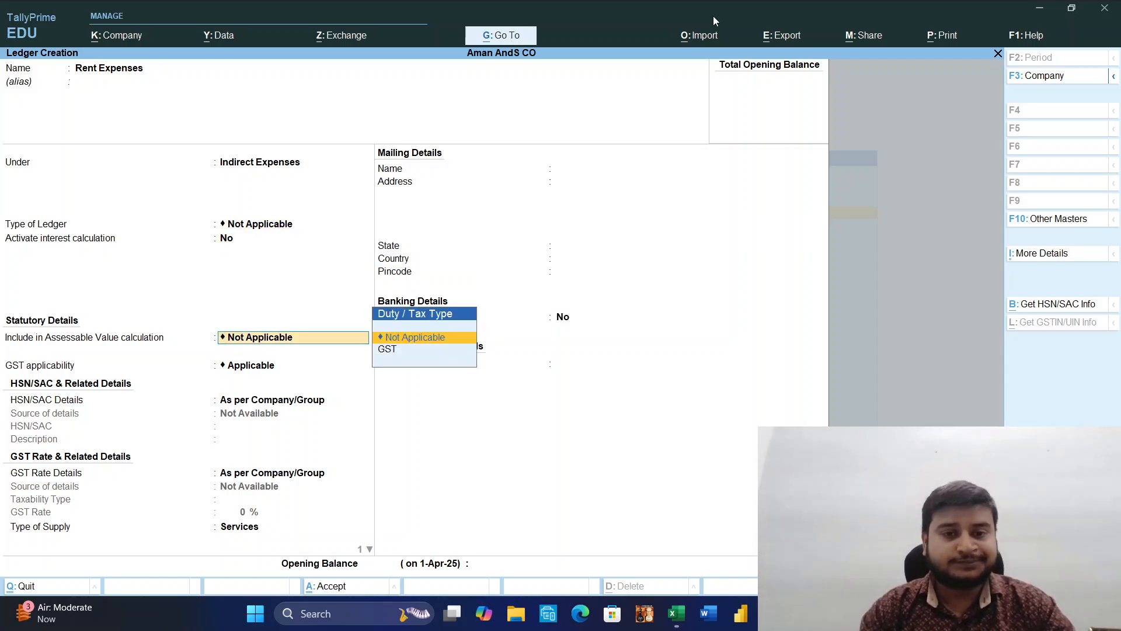
{"action": "key", "text": "Return"}
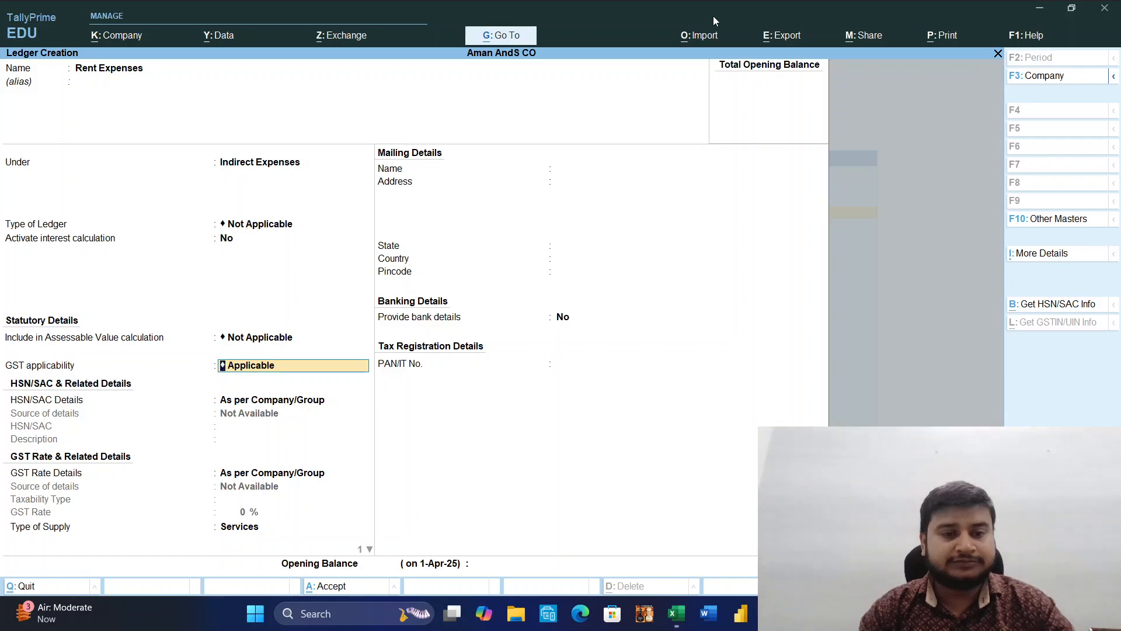
{"action": "key", "text": "space"}
{"action": "key", "text": "Down"}
{"action": "key", "text": "Return"}
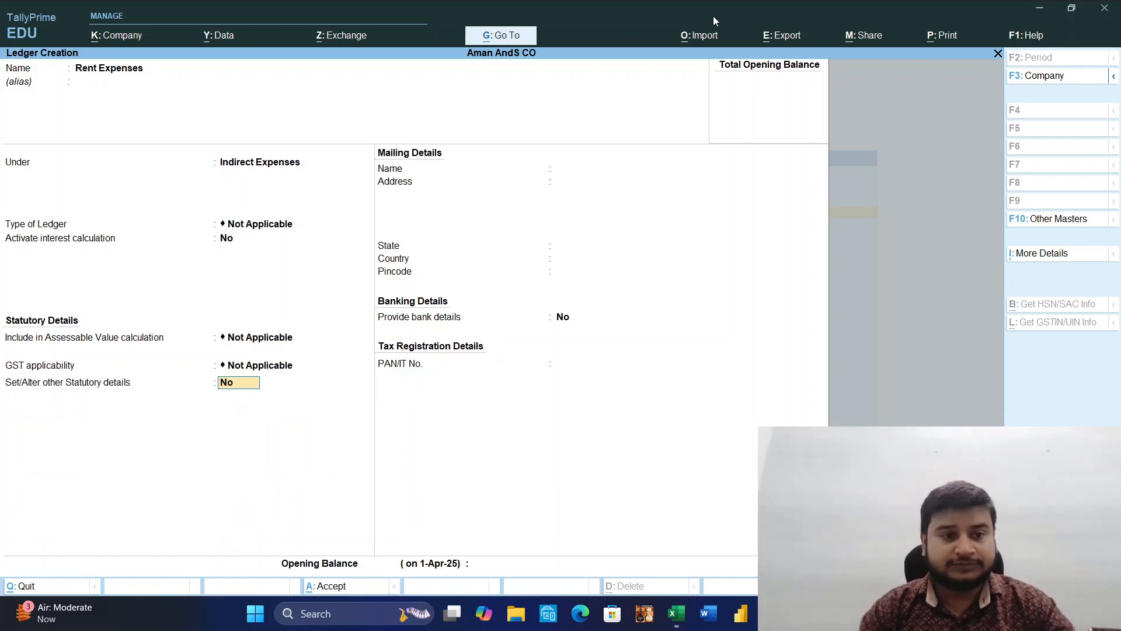
Enable the other statutory details for Rent Expenses and set TDS to Applicable.
{"action": "type", "text": "y"}
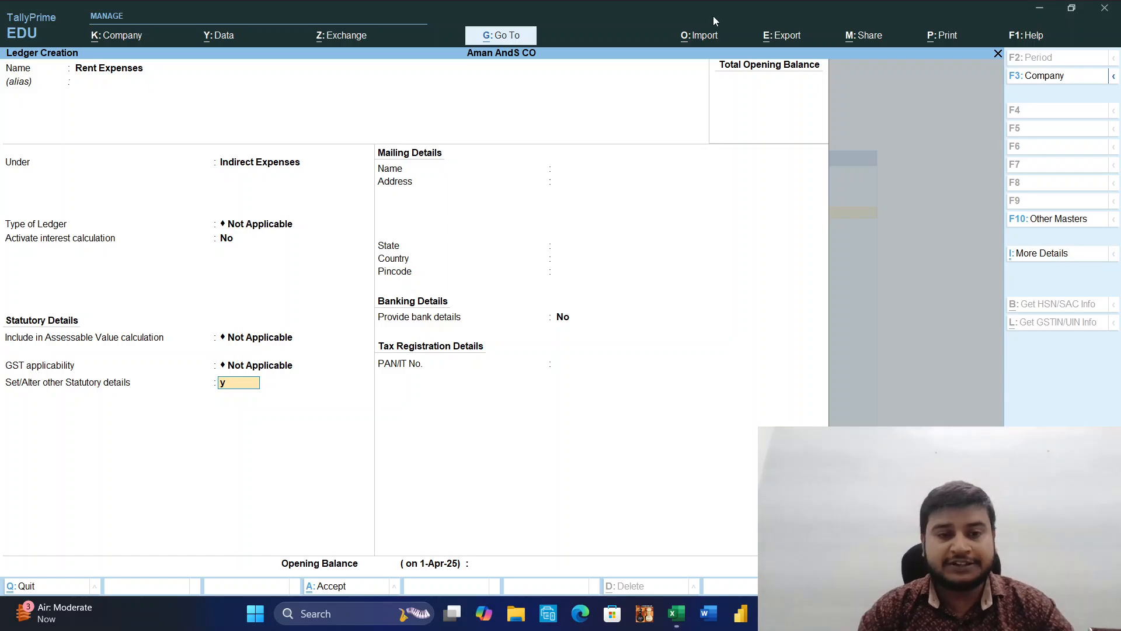
{"action": "key", "text": "Return"}
{"action": "key", "text": "space"}
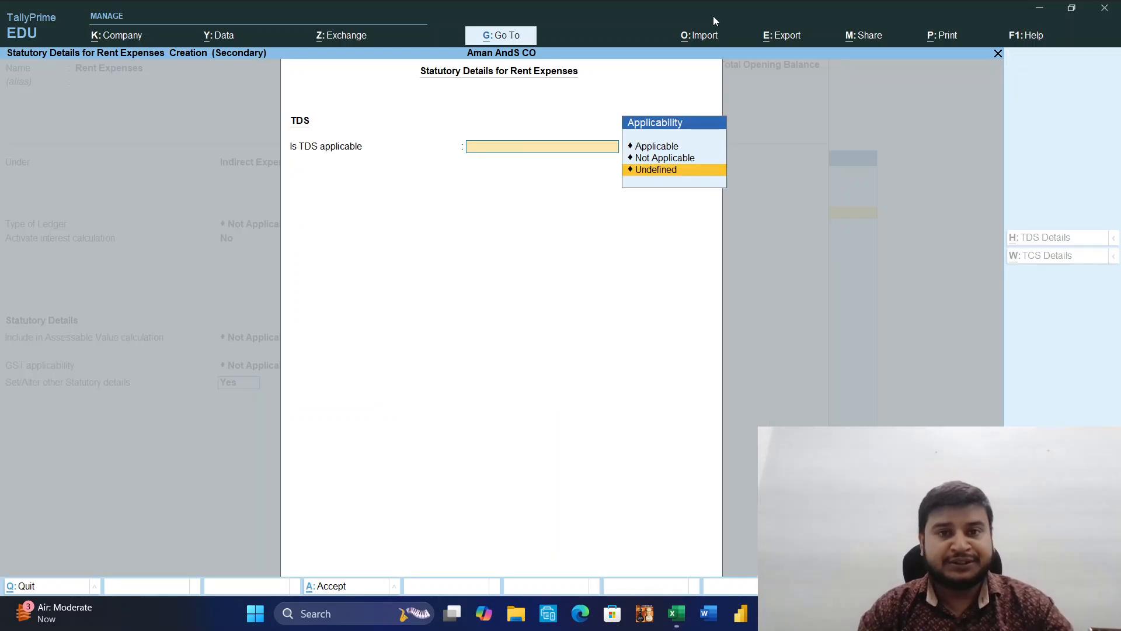
{"action": "key", "text": "Up"}
{"action": "key", "text": "Up"}
{"action": "key", "text": "Return"}
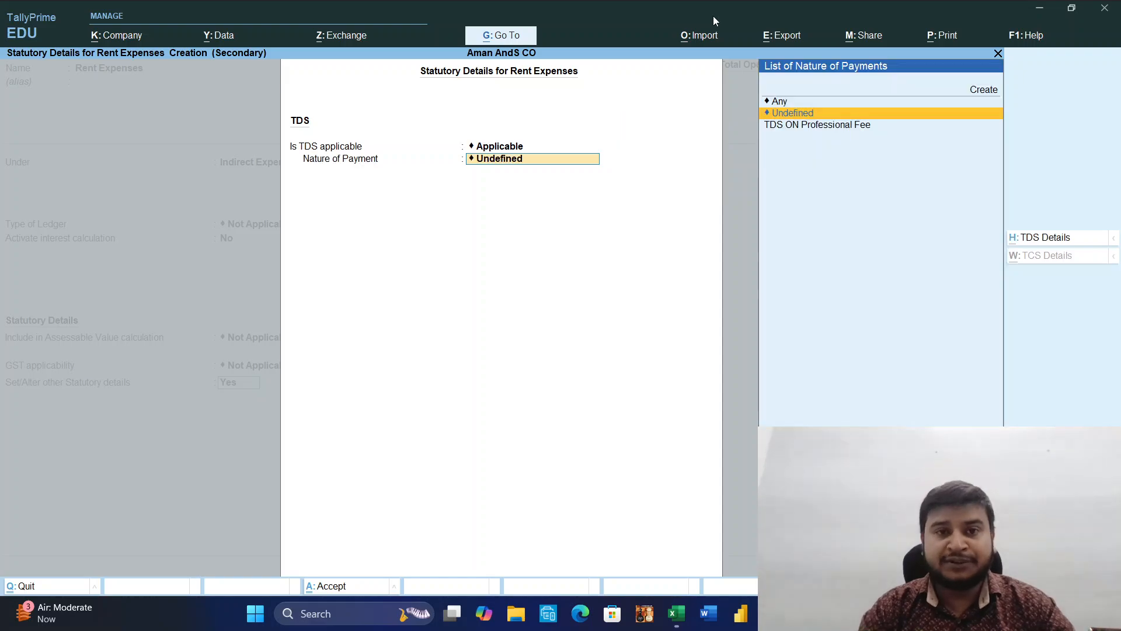
Create a new TDS nature of payment named 194I for the Rent Expenses ledger.
{"action": "key", "text": "Up"}
{"action": "key", "text": "Up"}
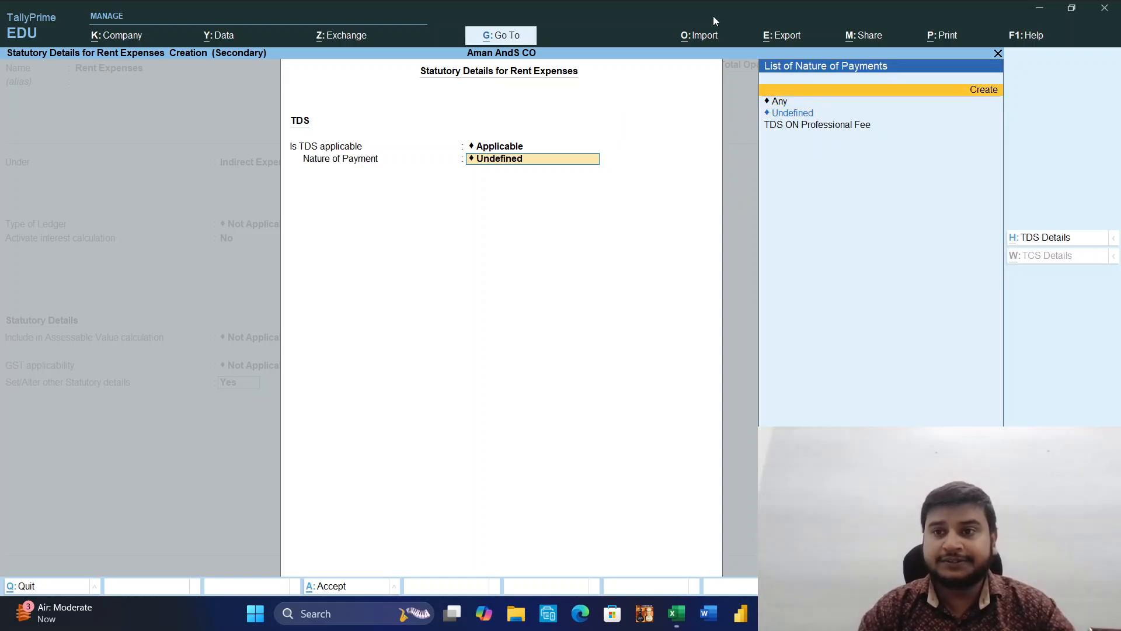
{"action": "key", "text": "Return"}
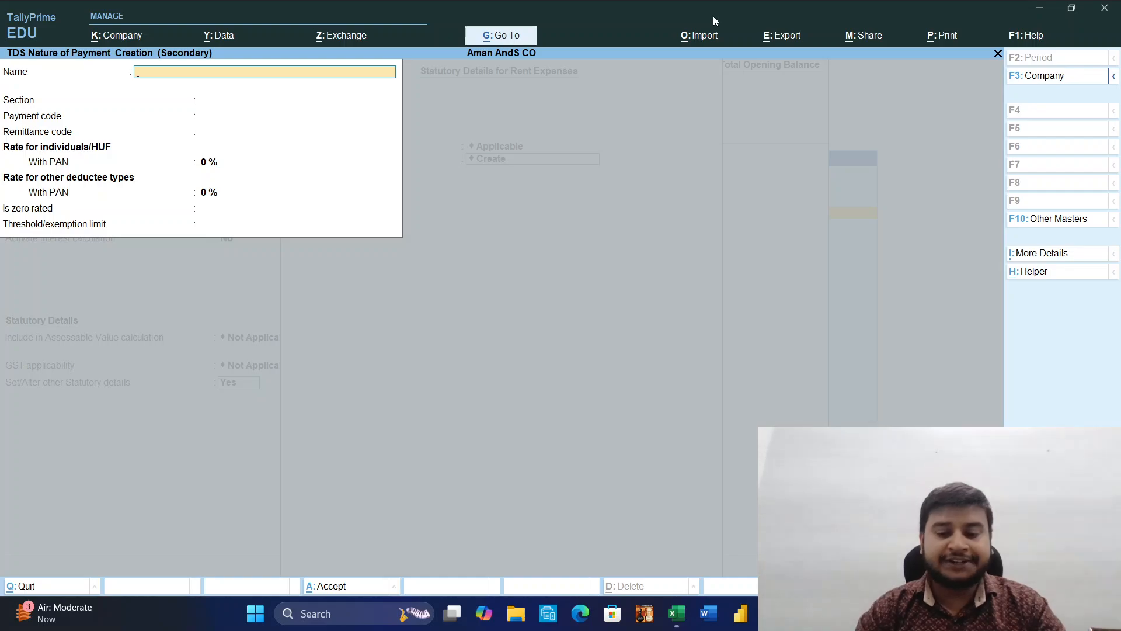
{"action": "type", "text": "194"}
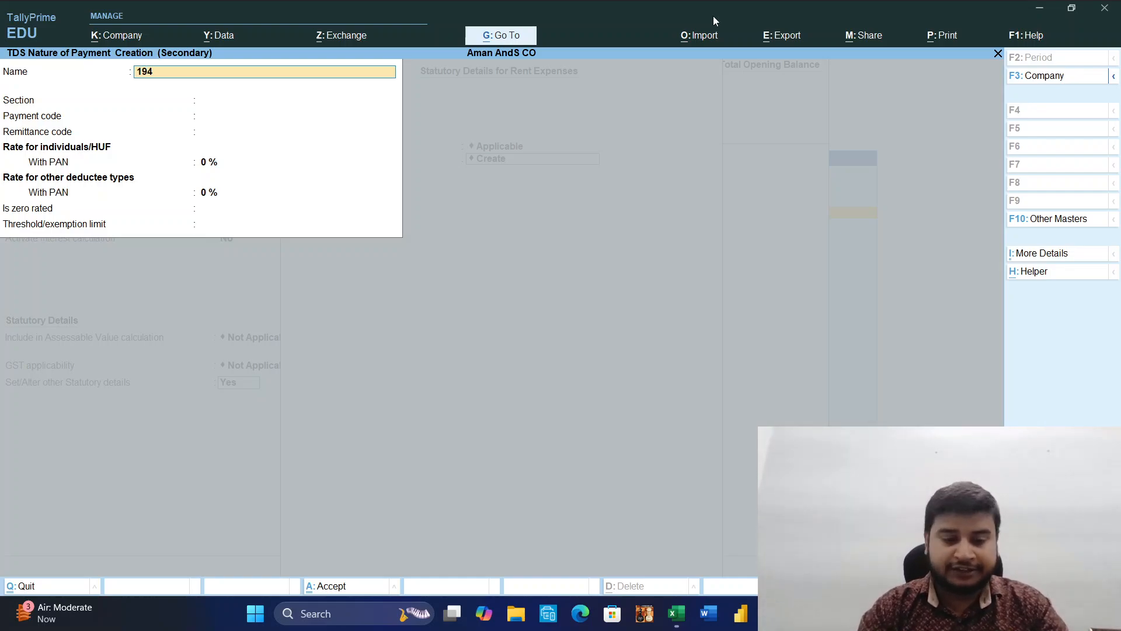
{"action": "type", "text": "I"}
{"action": "key", "text": "Return"}
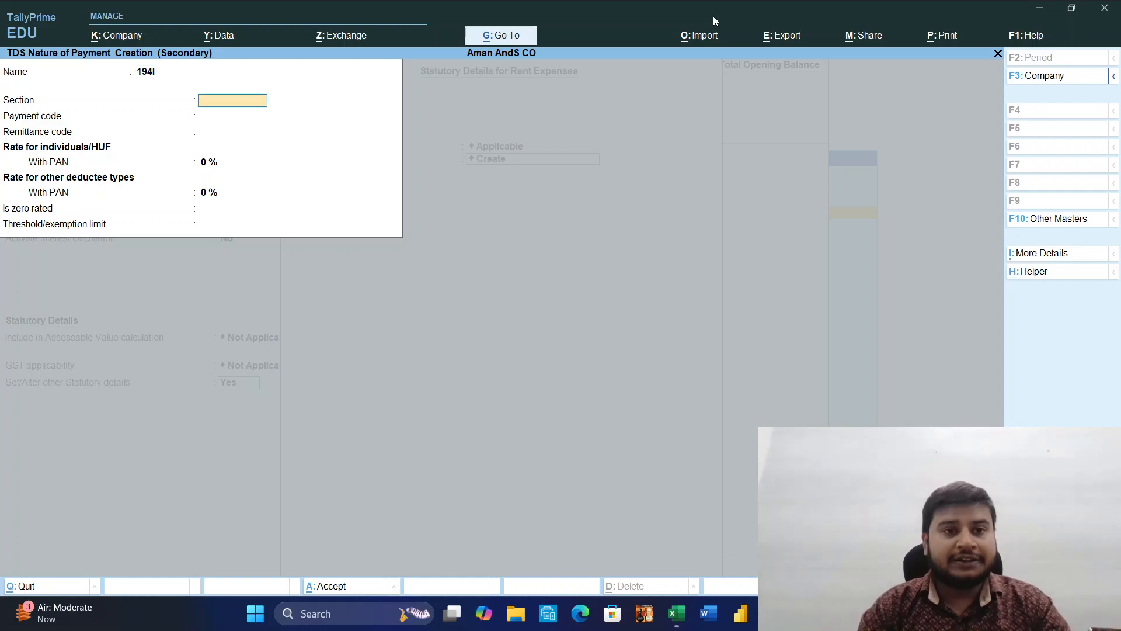
Give the 194I nature of payment section 94I and payment code PHI, leaving the remittance code blank.
{"action": "type", "text": "94I"}
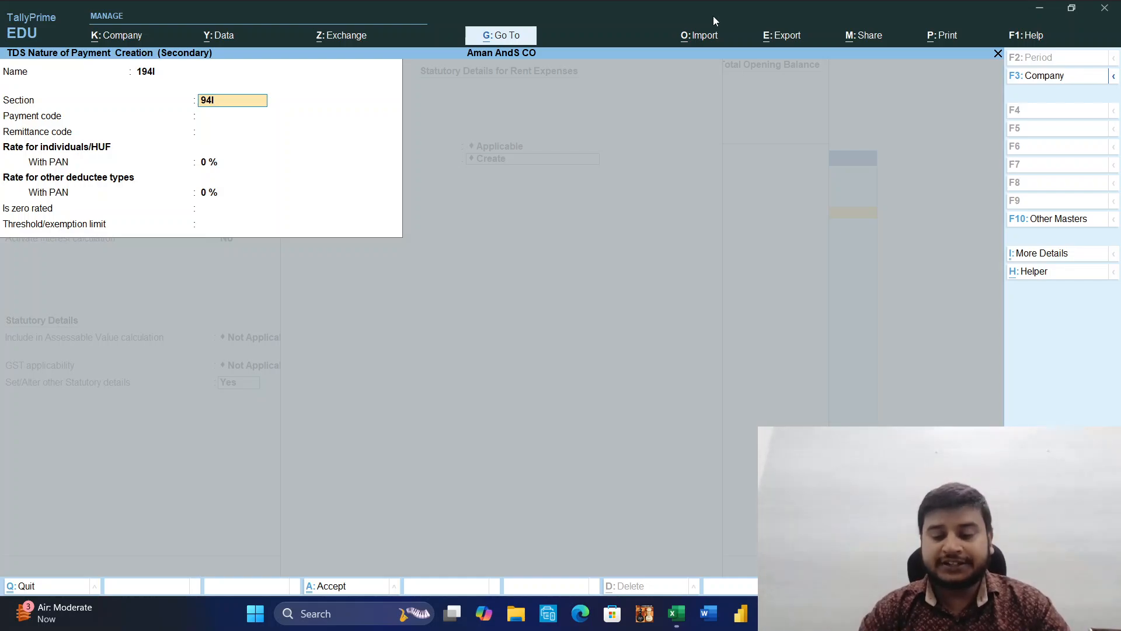
{"action": "key", "text": "Return"}
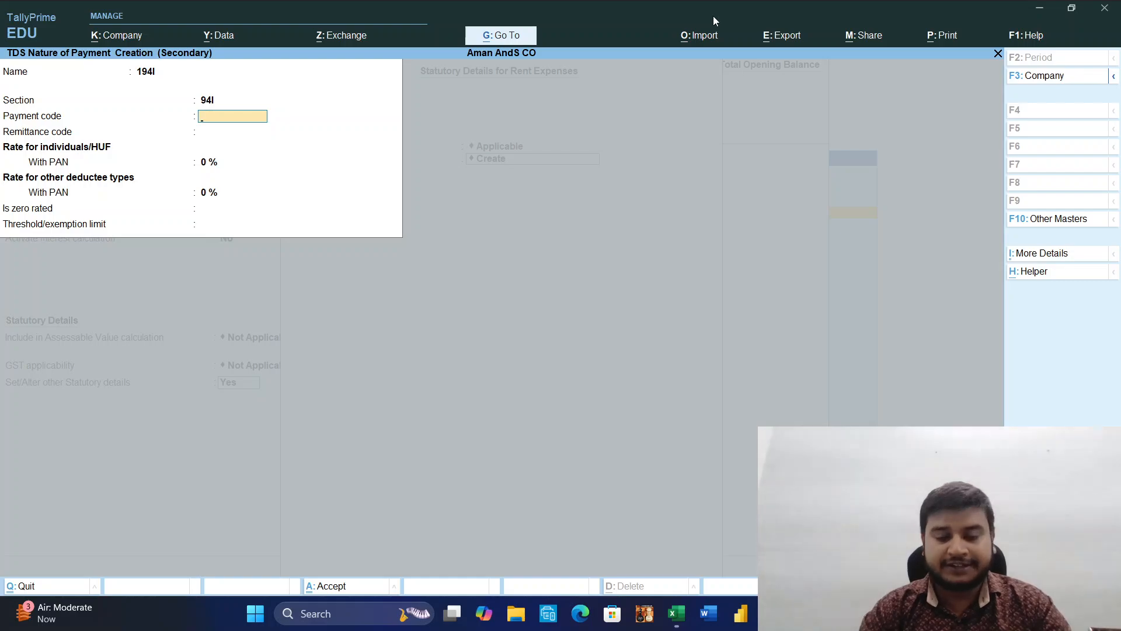
{"action": "type", "text": "PHI"}
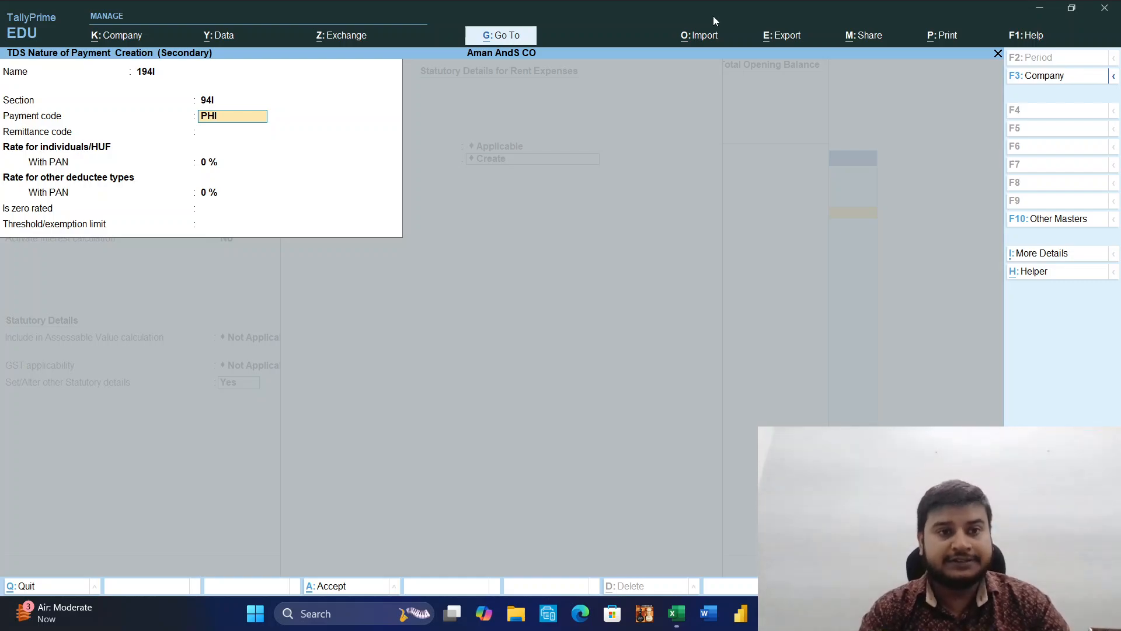
{"action": "key", "text": "Return"}
{"action": "key", "text": "Return"}
Set the with-PAN rates for individuals/HUF and other deductee types to 10 %, with a threshold of 0, and accept the nature of payment.
{"action": "type", "text": "10"}
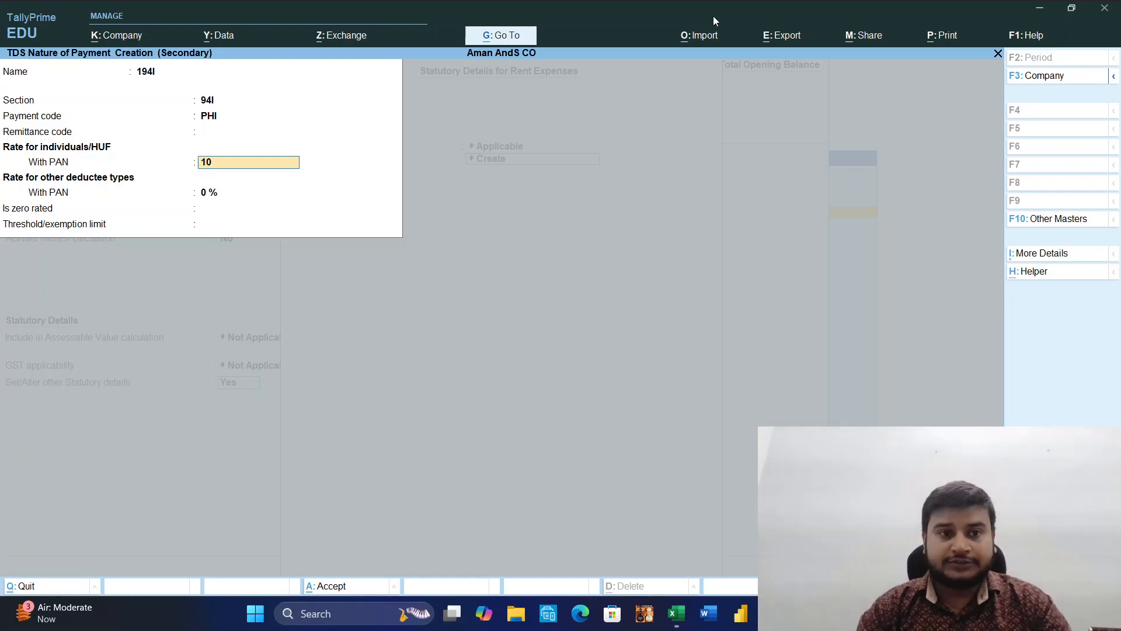
{"action": "key", "text": "Return"}
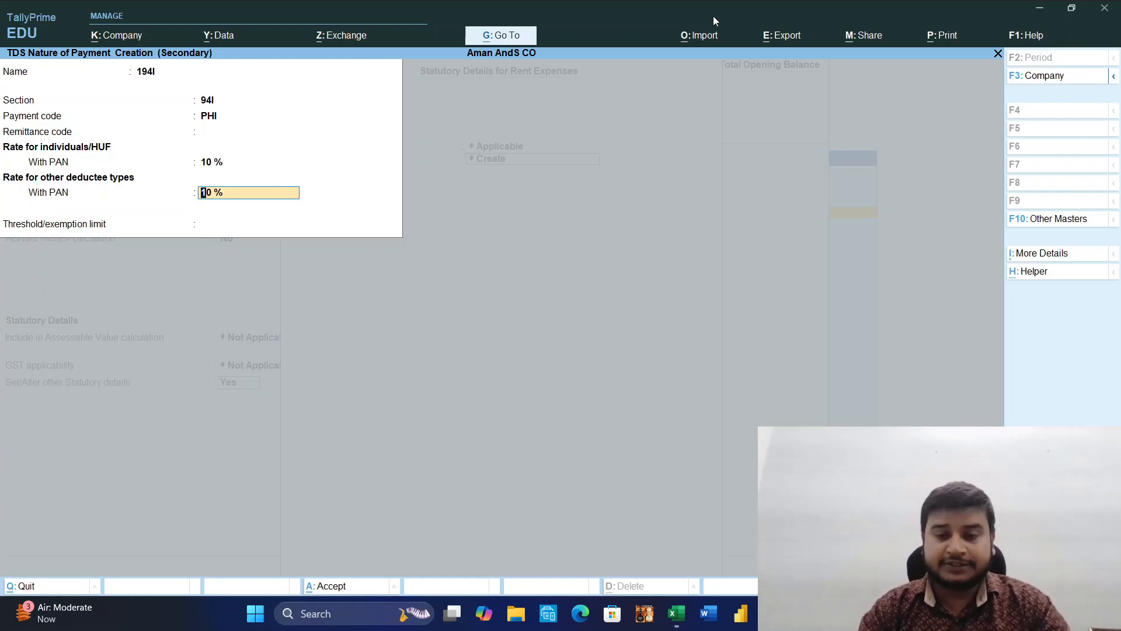
{"action": "key", "text": "Return"}
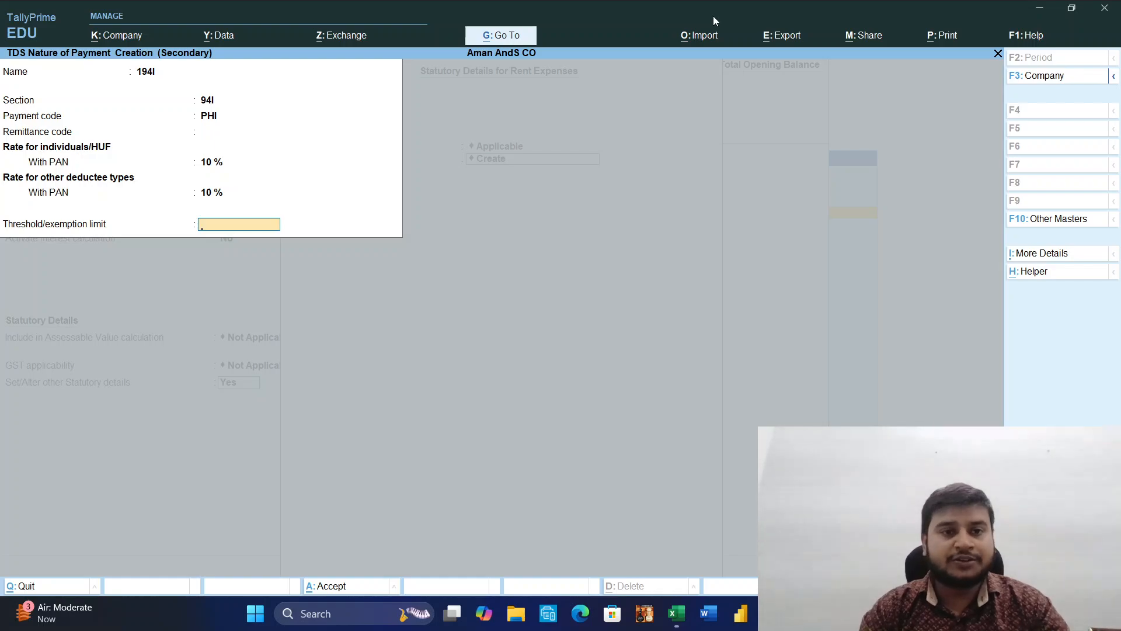
{"action": "key", "text": "Return"}
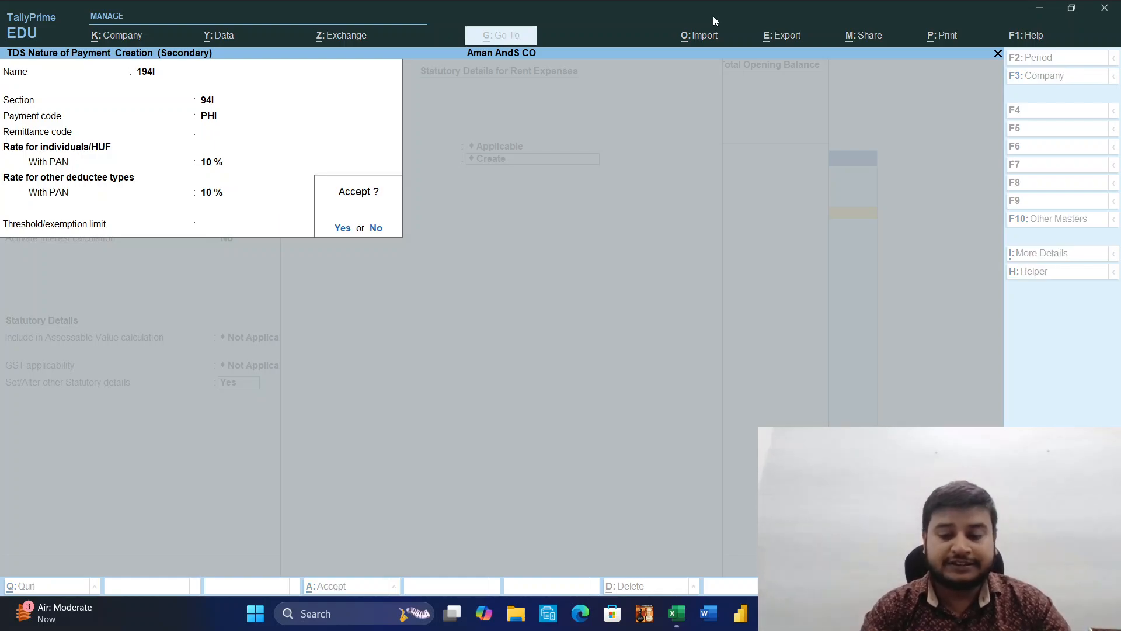
{"action": "key", "text": "BackSpace"}
{"action": "type", "text": "0"}
{"action": "key", "text": "Return"}
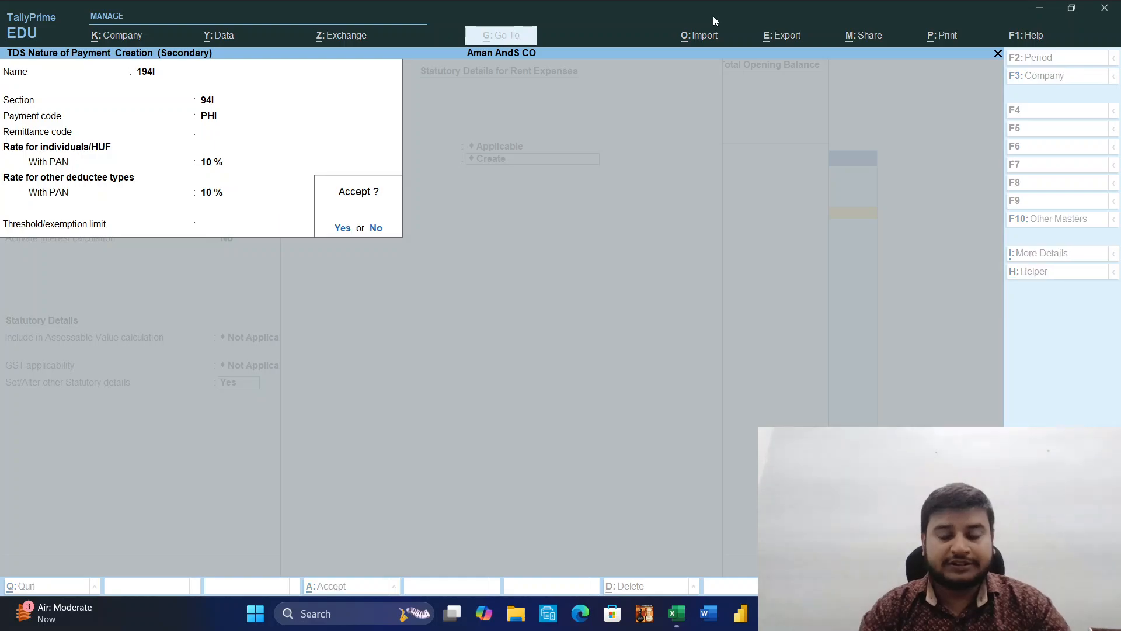
{"action": "key", "text": "Return"}
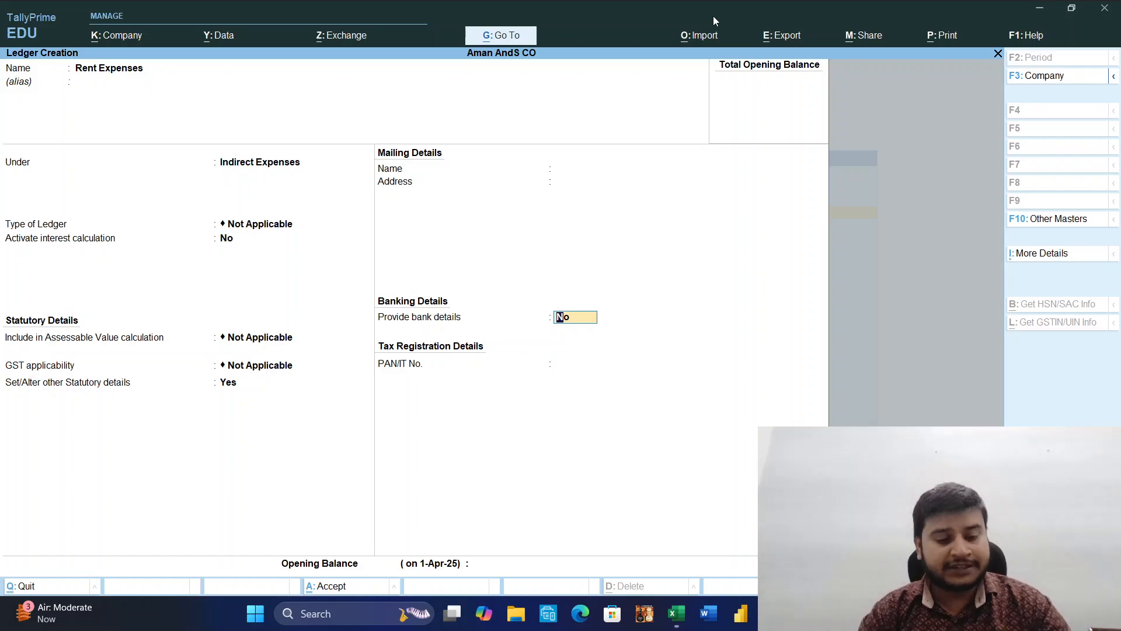
Save the Rent Expenses ledger and name the next new ledger TDS ON Rent, leaving its alias blank.
{"action": "key", "text": "ctrl"}
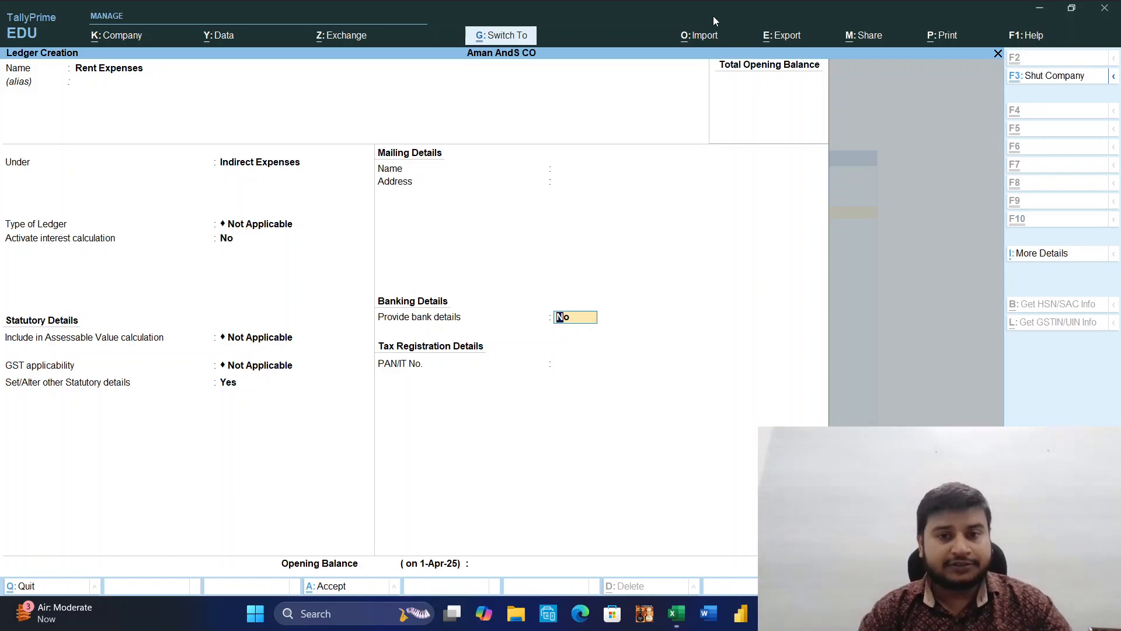
{"action": "key", "text": "ctrl+a"}
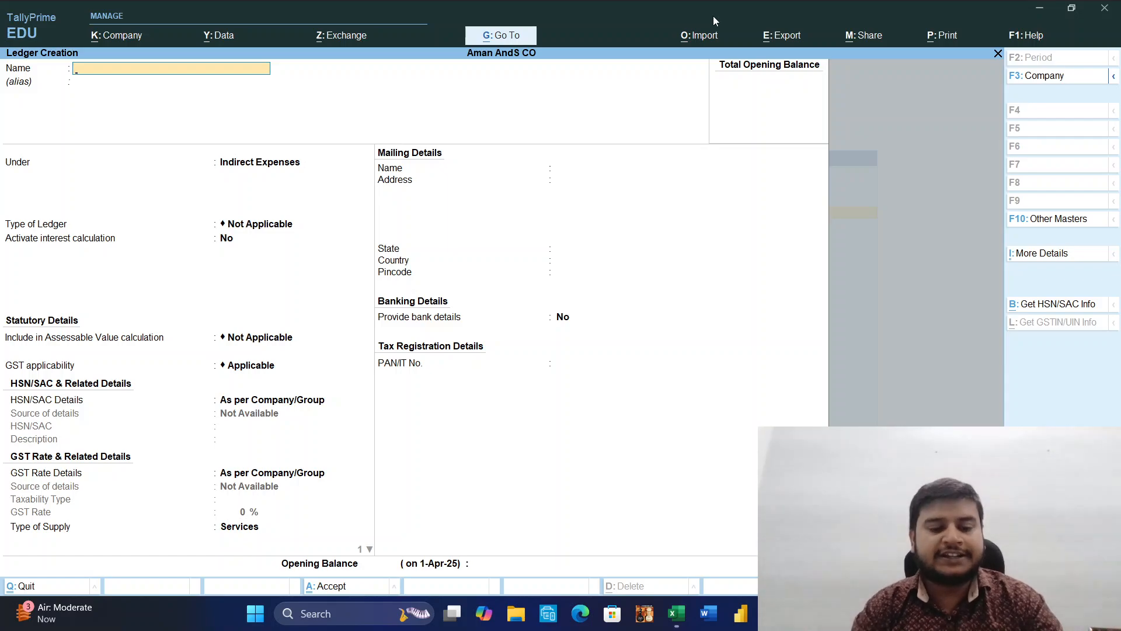
{"action": "type", "text": "TDS"}
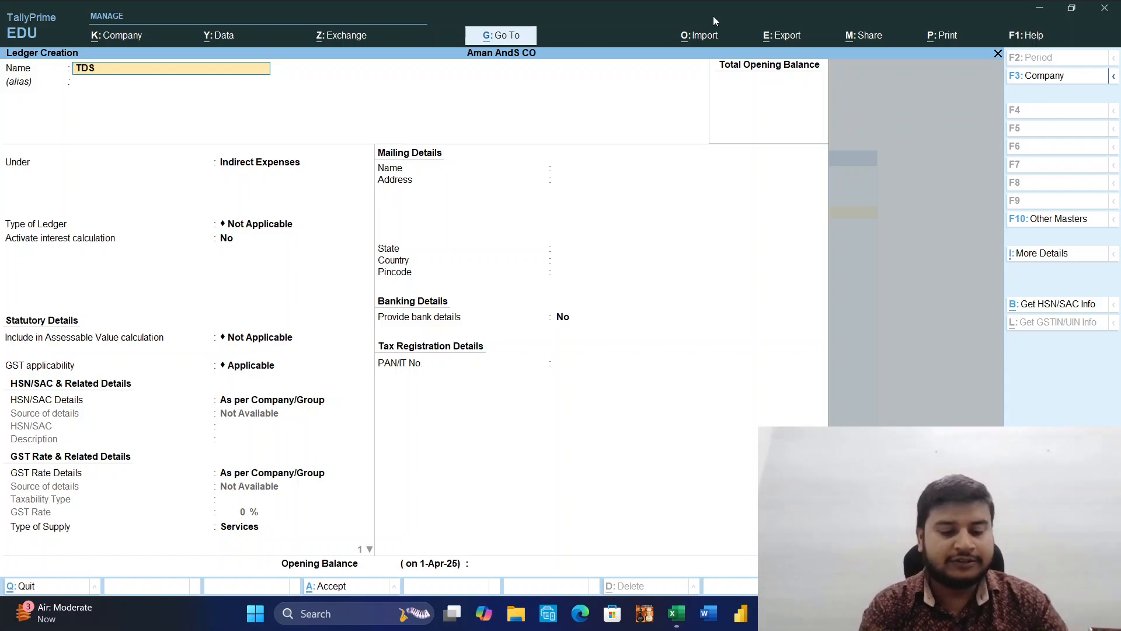
{"action": "type", "text": " O"}
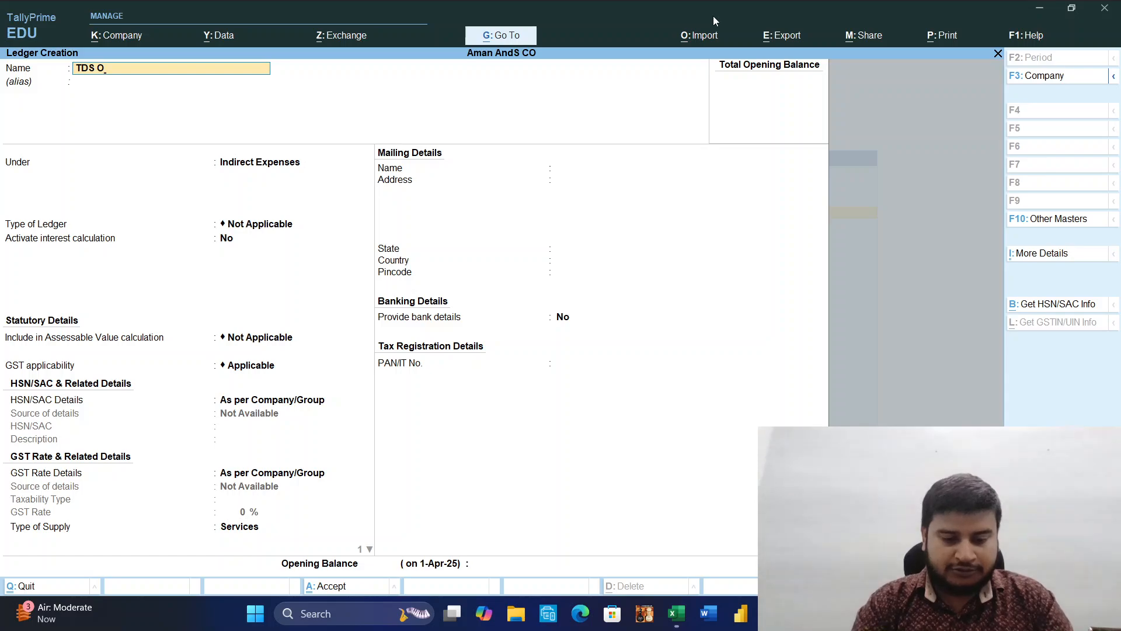
{"action": "type", "text": "N Ren"}
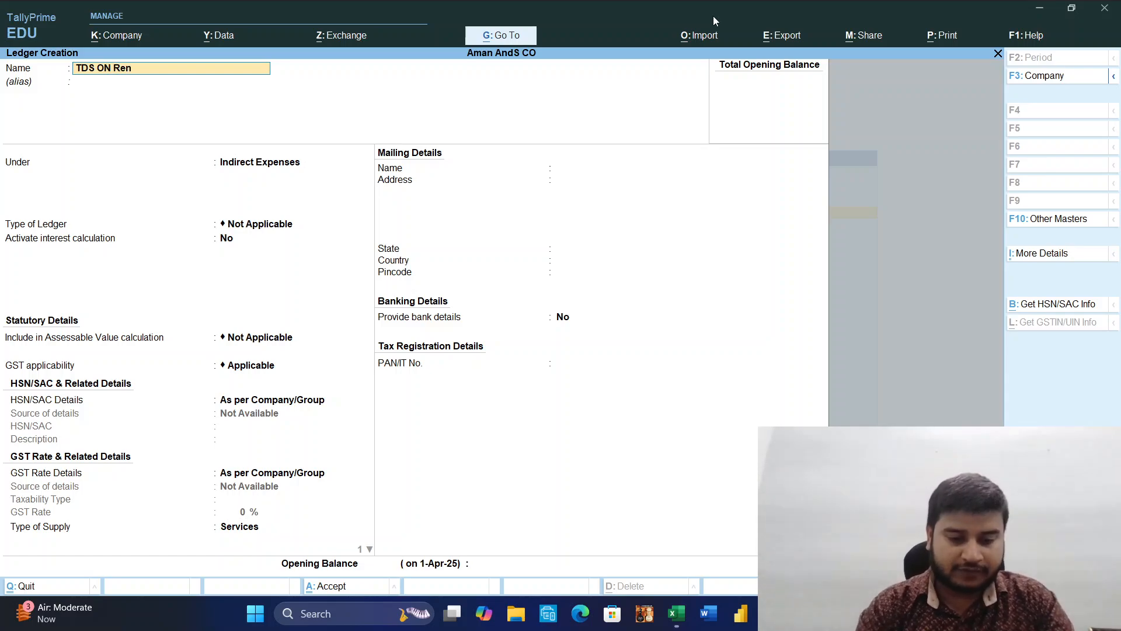
{"action": "key", "text": "Return"}
{"action": "key", "text": "Return"}
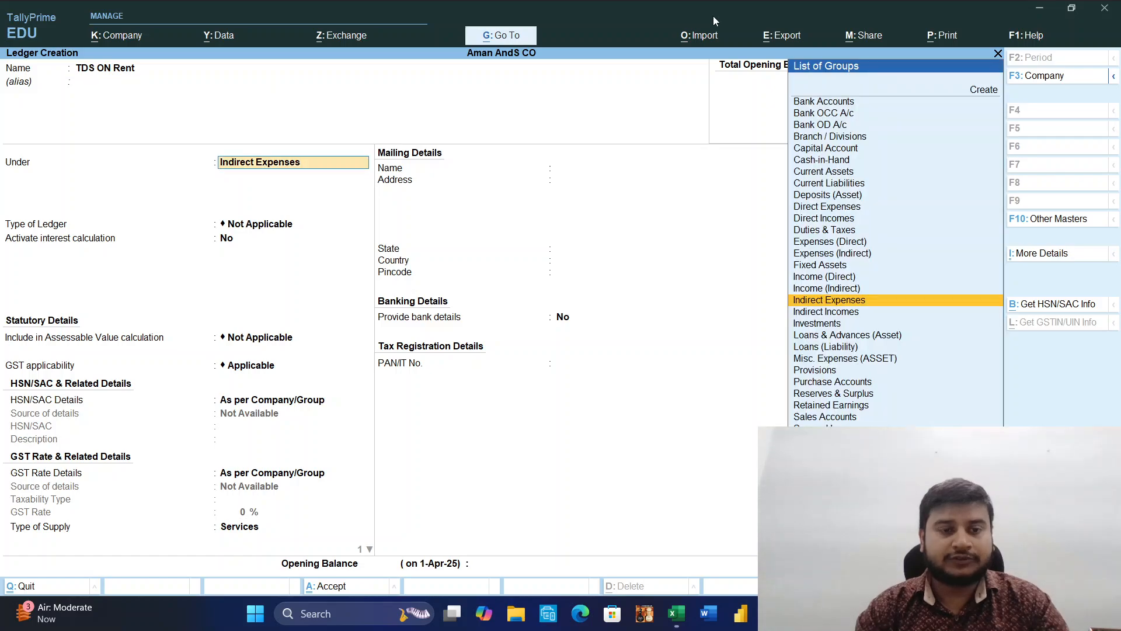
Group the TDS ON Rent ledger under Duties & Taxes with duty type TDS and nature of payment 194I, and save it.
{"action": "type", "text": "Dut"}
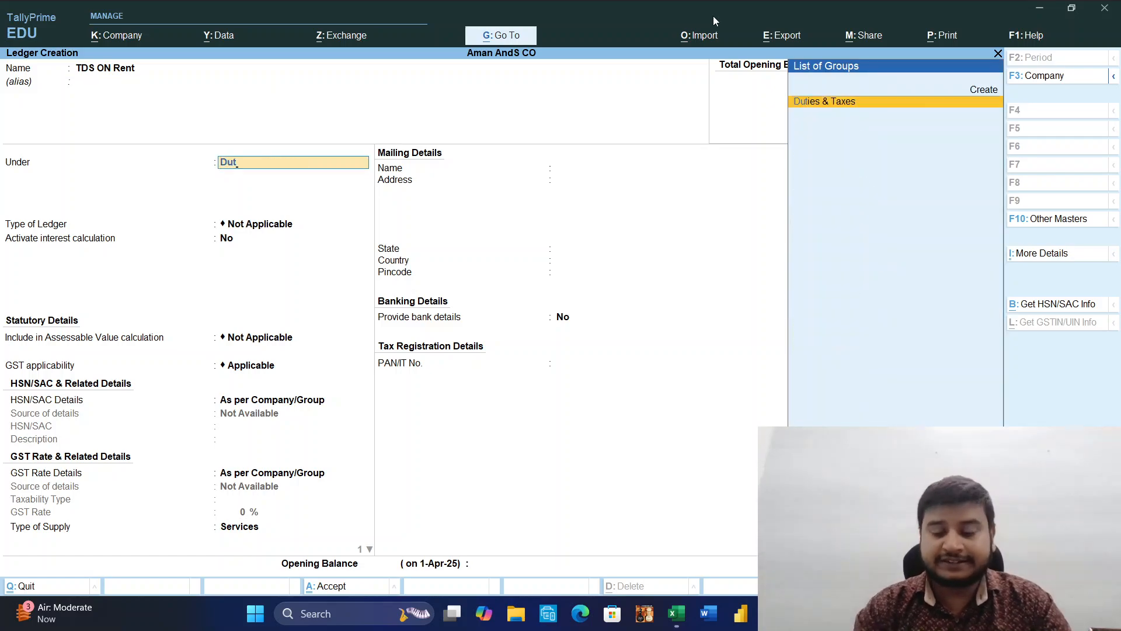
{"action": "key", "text": "Return"}
{"action": "key", "text": "Down"}
{"action": "key", "text": "Down"}
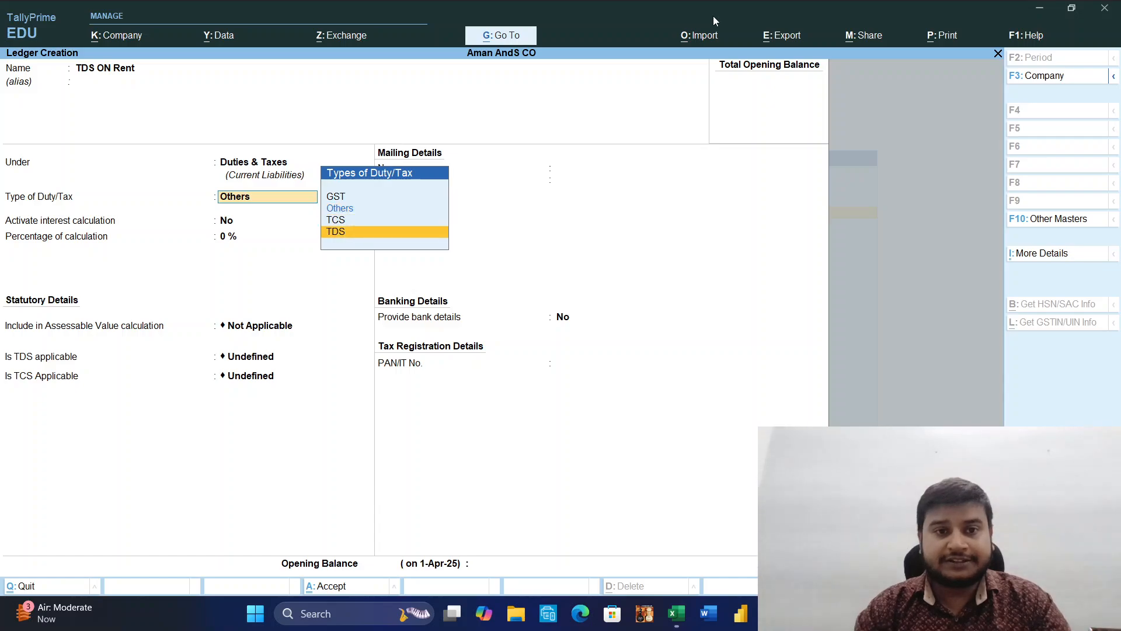
{"action": "key", "text": "Return"}
{"action": "key", "text": "Down"}
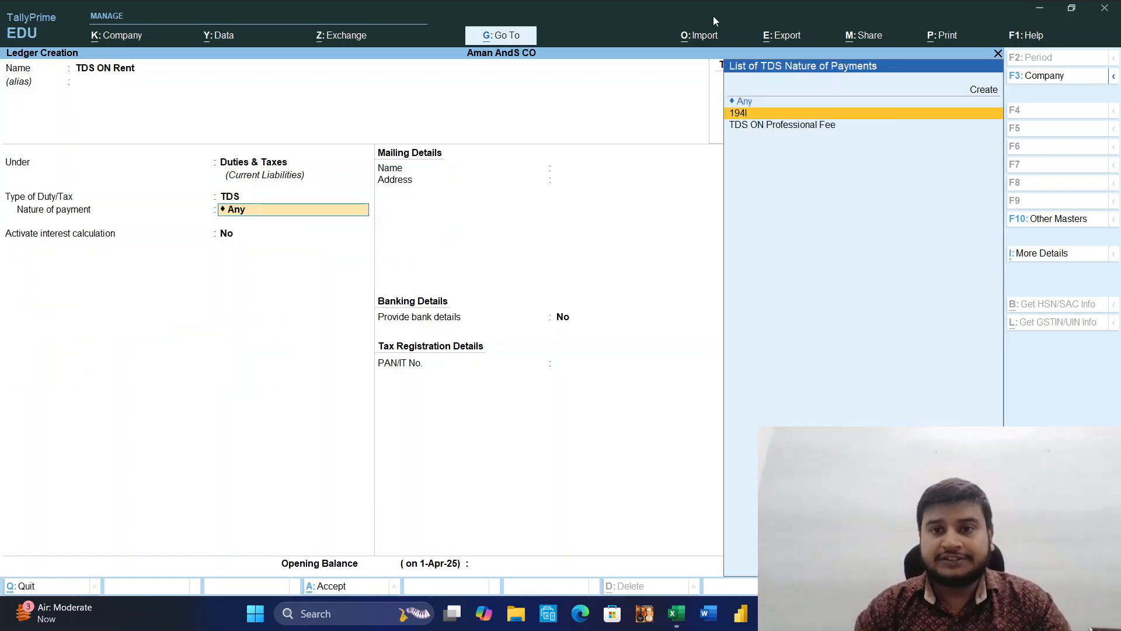
{"action": "key", "text": "Return"}
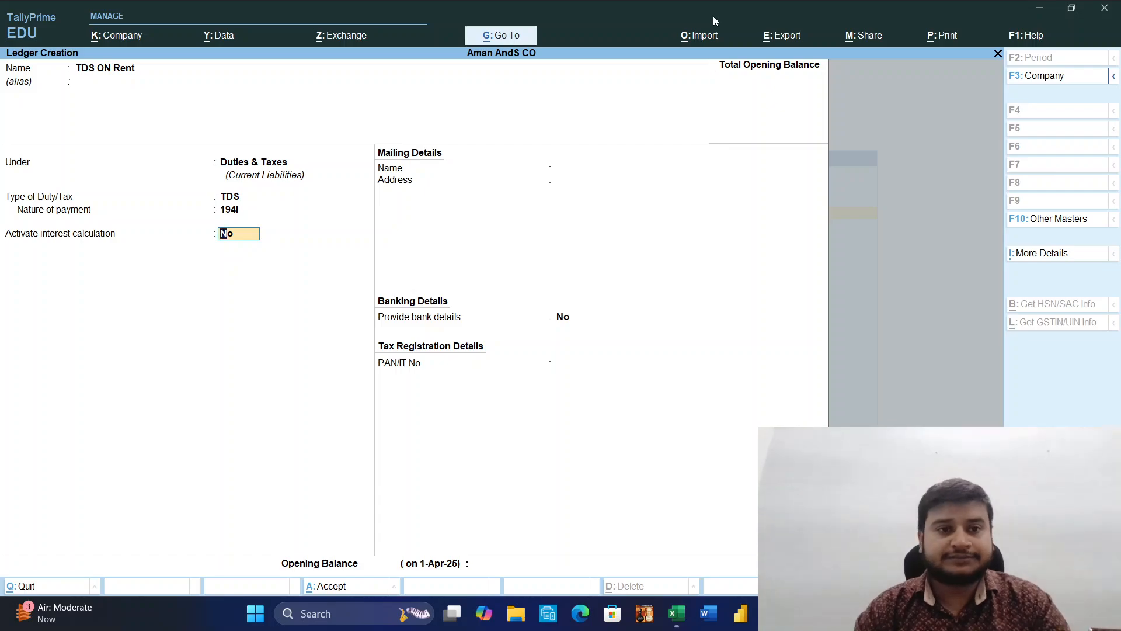
{"action": "key", "text": "ctrl"}
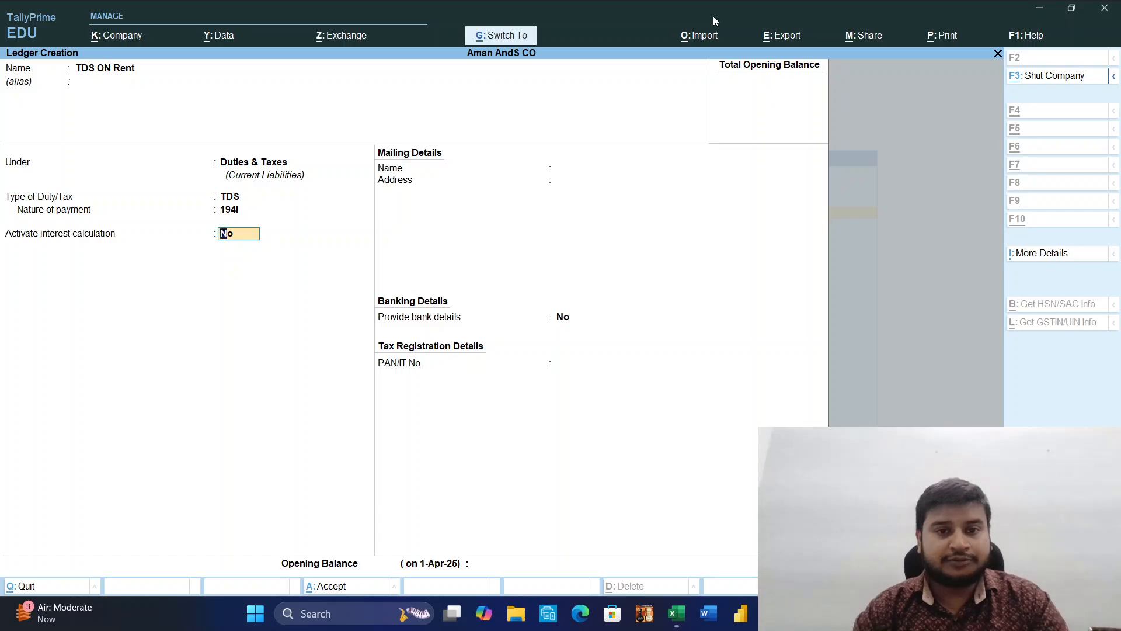
{"action": "key", "text": "ctrl+a"}
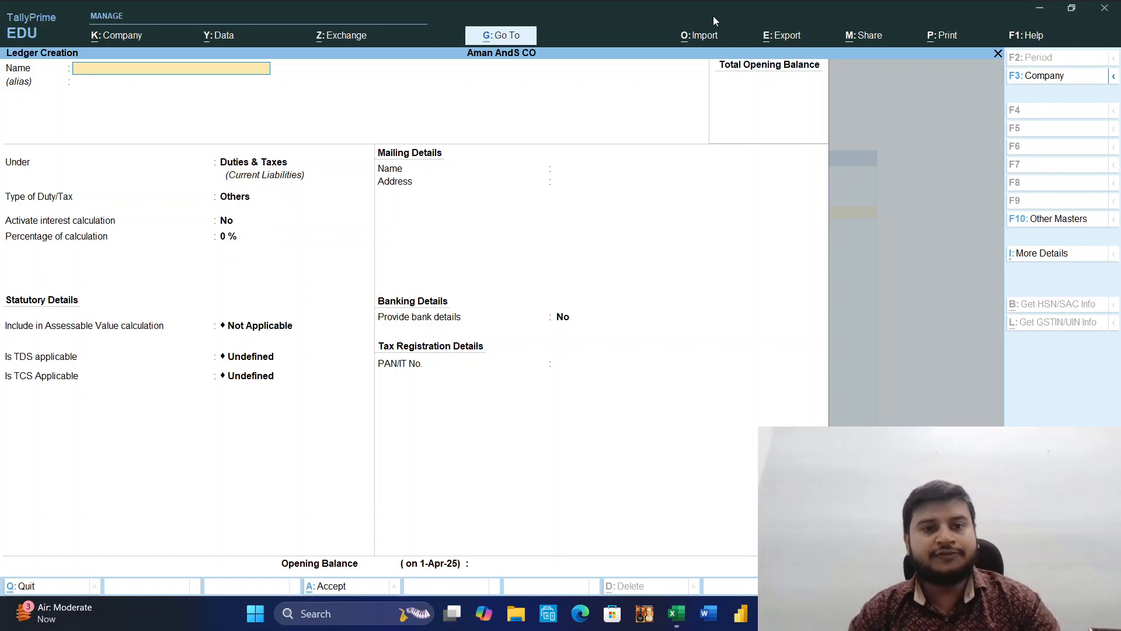
Leave ledger creation and open accounting voucher entry.
{"action": "key", "text": "Escape"}
{"action": "key", "text": "Return"}
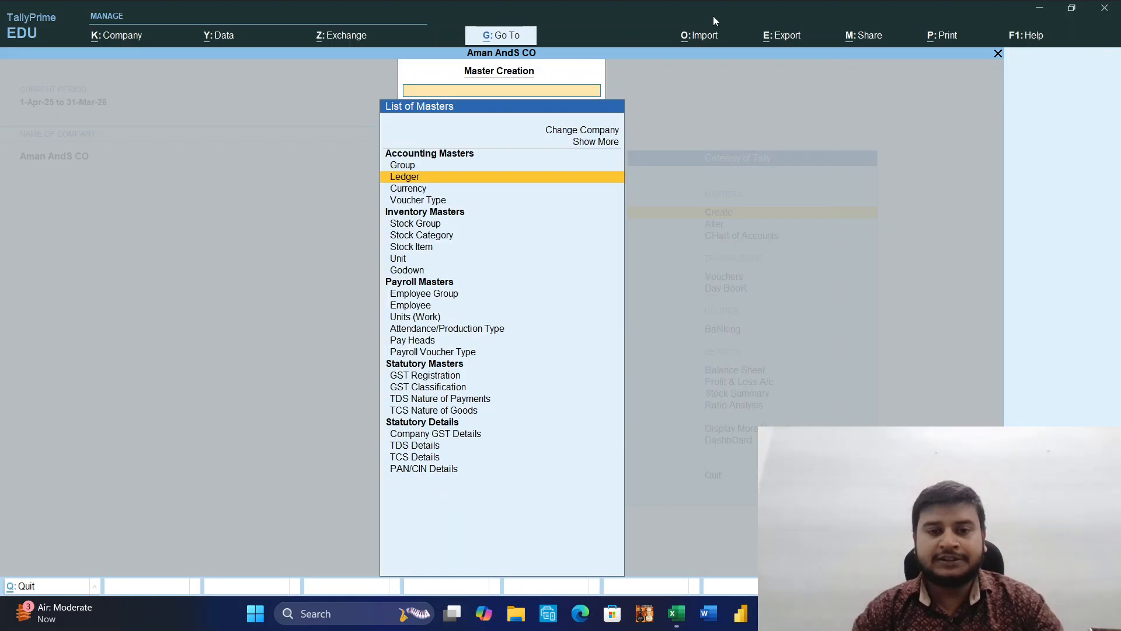
{"action": "key", "text": "Escape"}
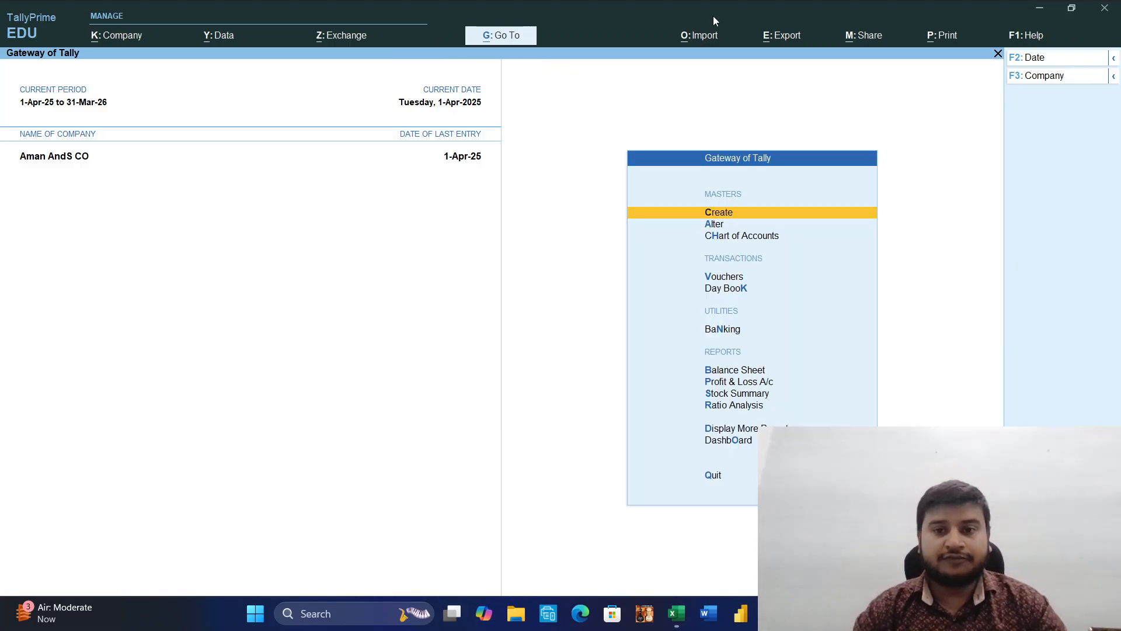
{"action": "key", "text": "v"}
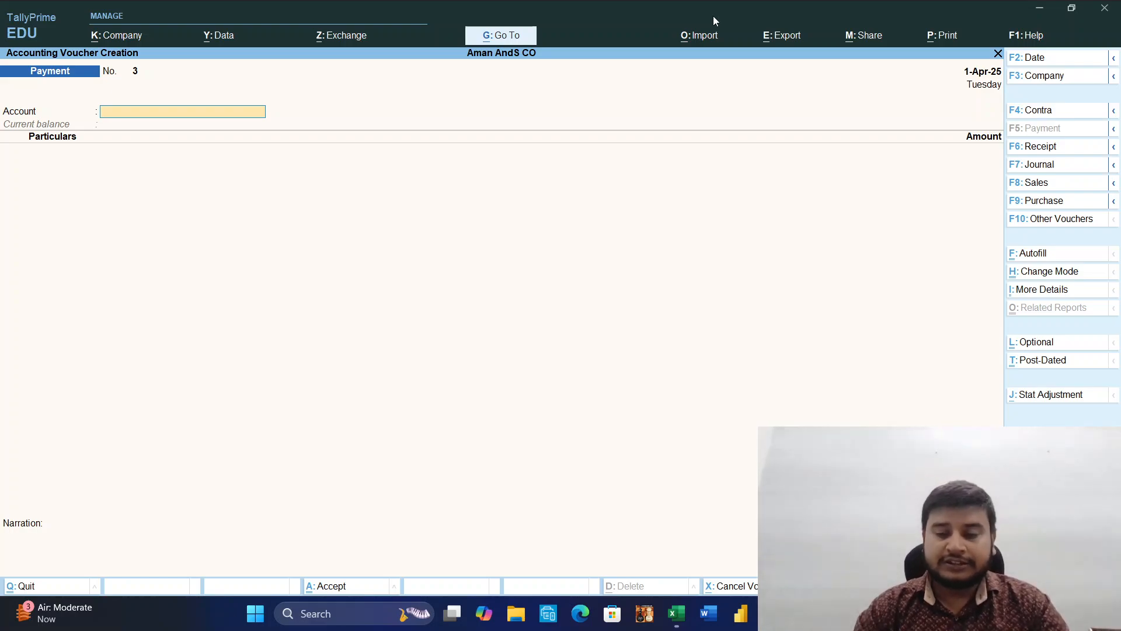
{"action": "left_click", "coordinate": [1035, 166]}
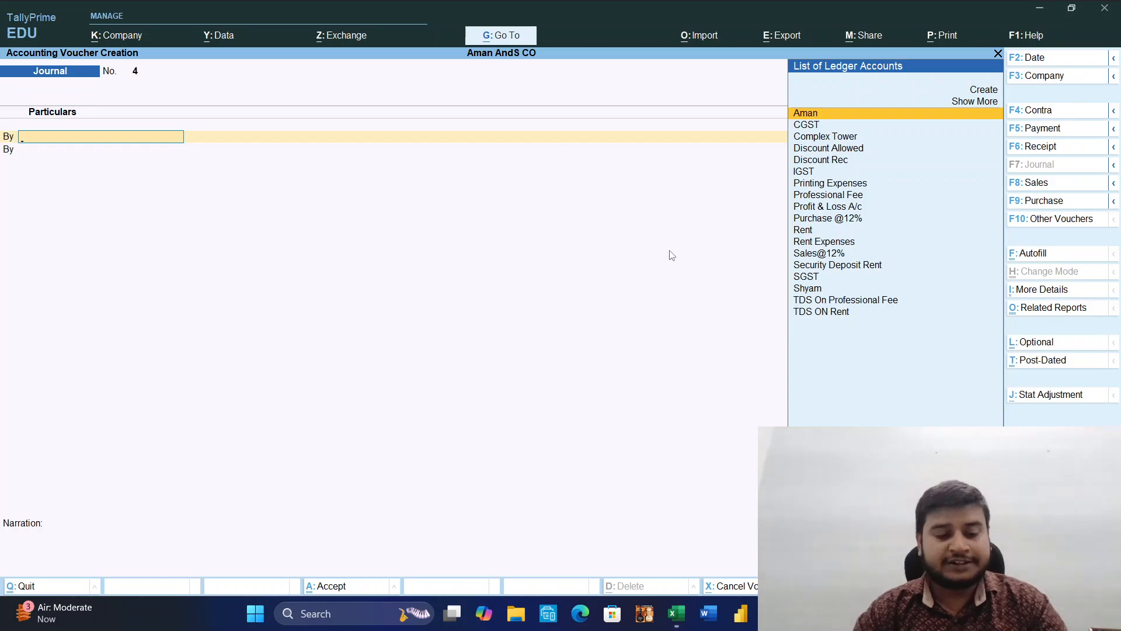
{"action": "type", "text": "Ren"}
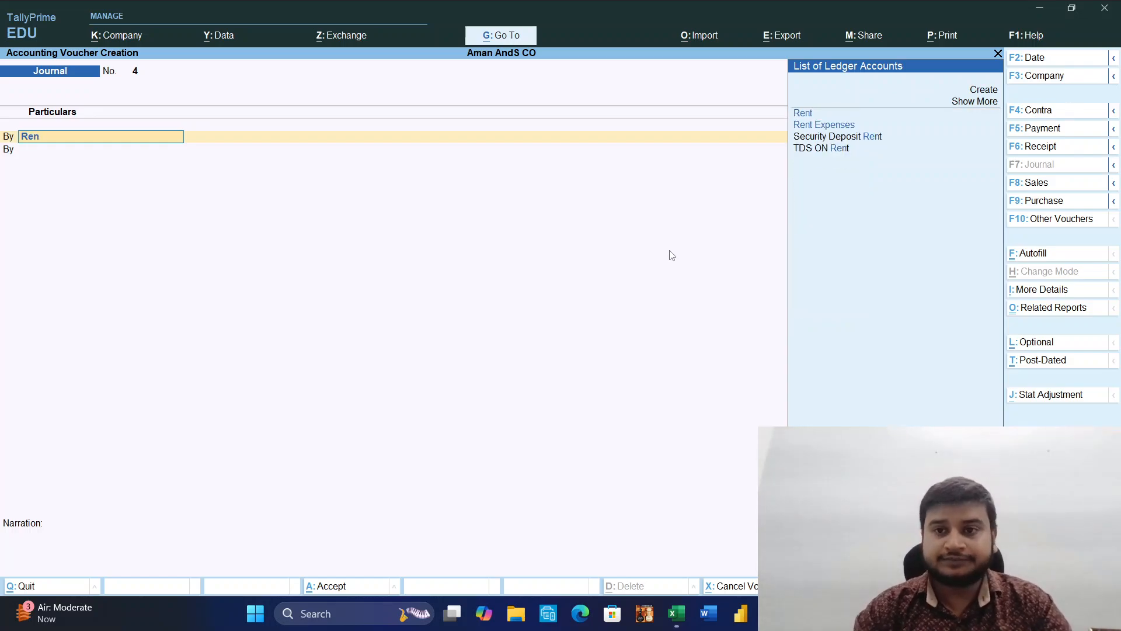
{"action": "key", "text": "Down"}
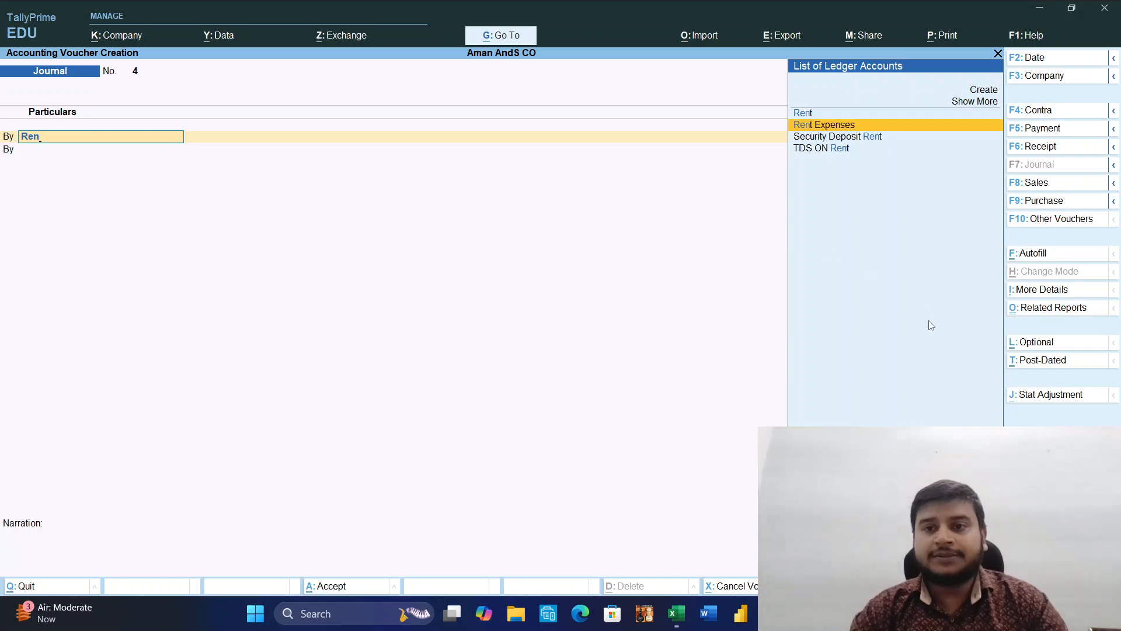
Record and save a payment voucher from Axis Bank to Security Deposit Rent for 50,000.
{"action": "left_click", "coordinate": [1037, 132]}
{"action": "type", "text": "A"}
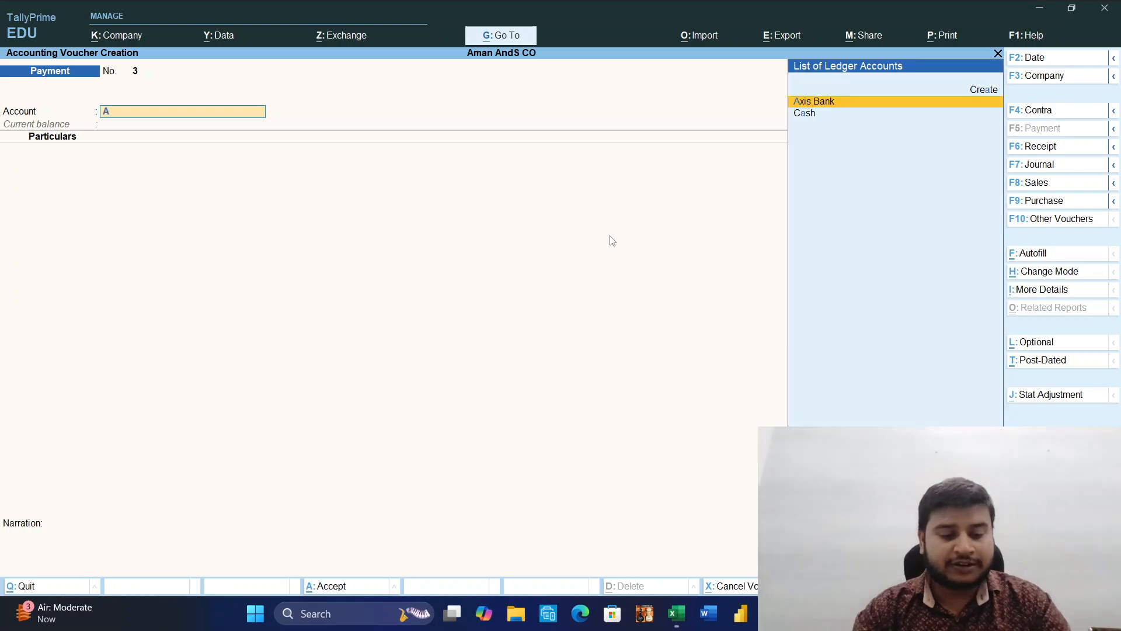
{"action": "type", "text": "x"}
{"action": "key", "text": "Return"}
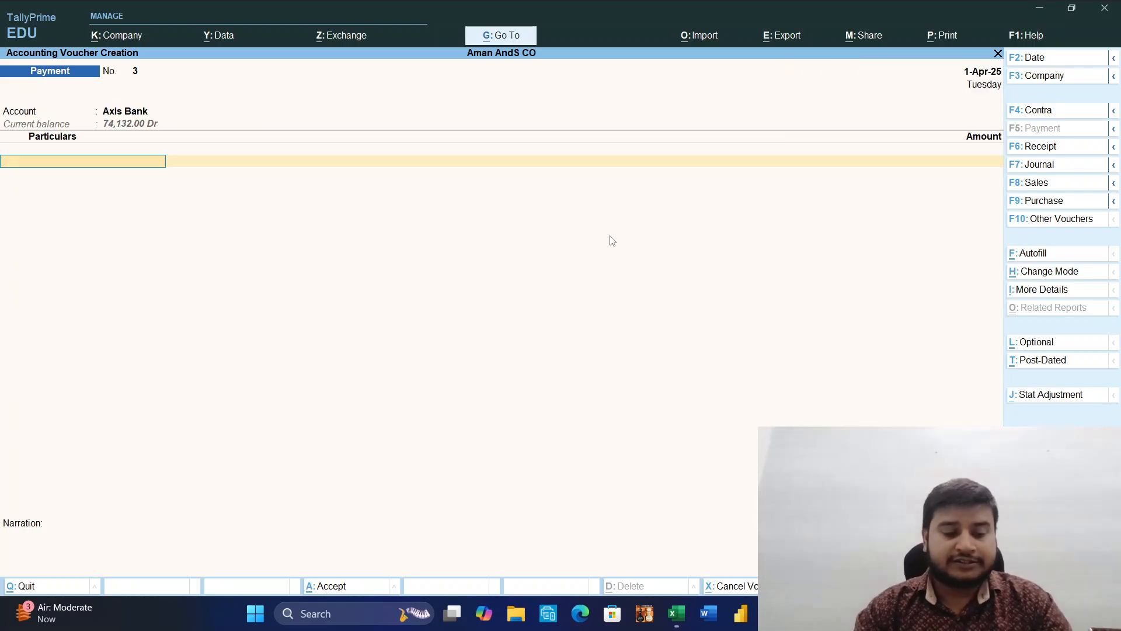
{"action": "type", "text": "Se"}
{"action": "key", "text": "Return"}
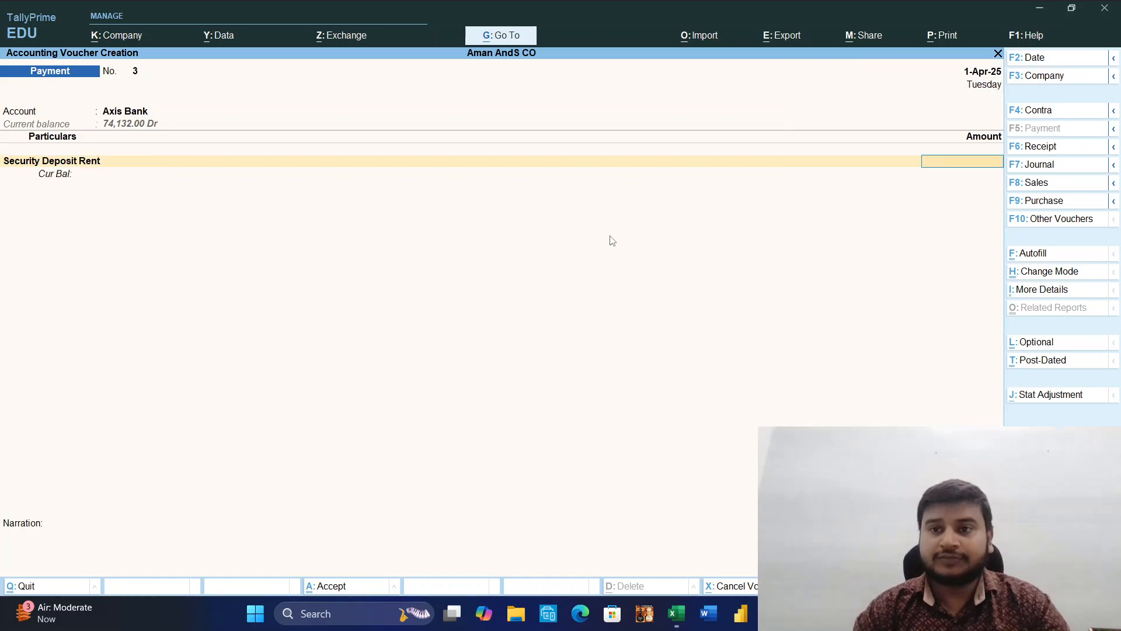
{"action": "type", "text": "50000"}
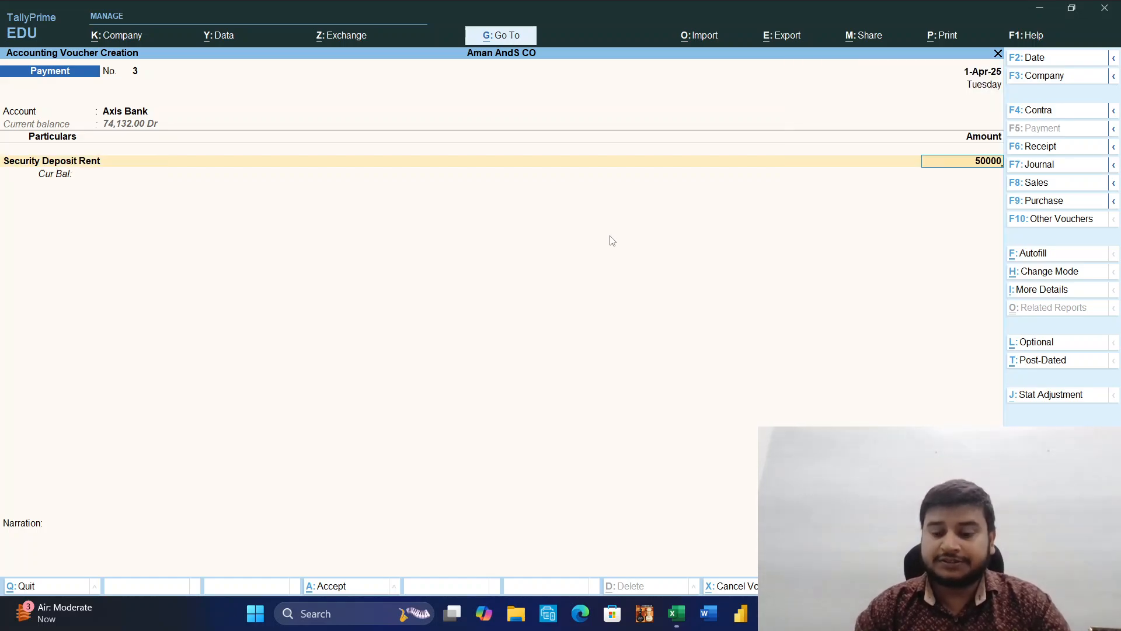
{"action": "key", "text": "Return"}
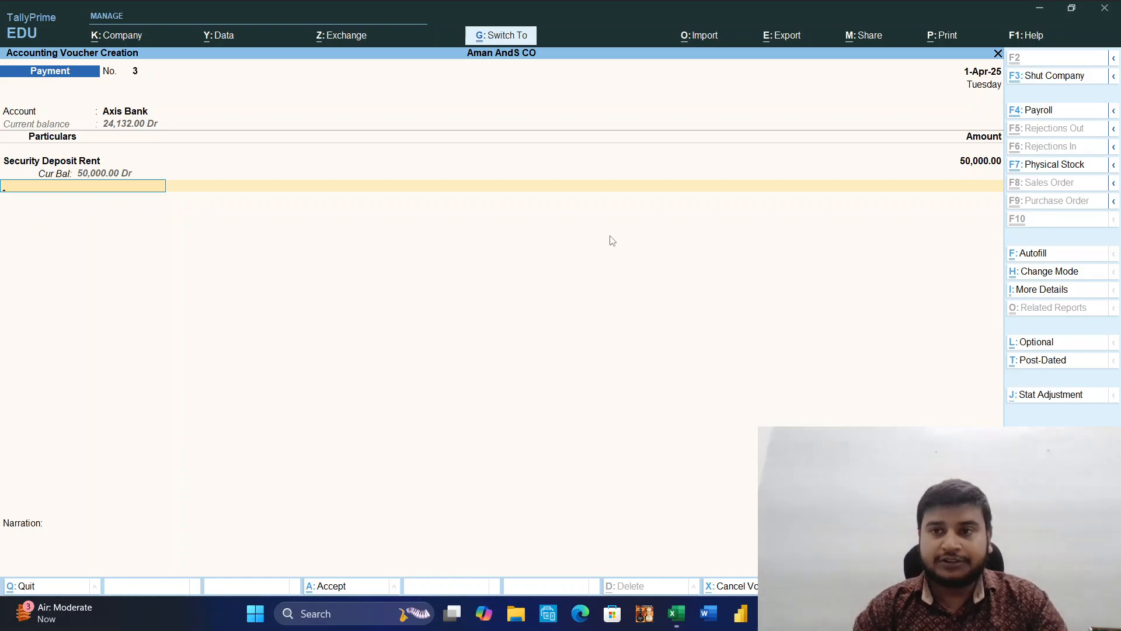
{"action": "key", "text": "ctrl+a"}
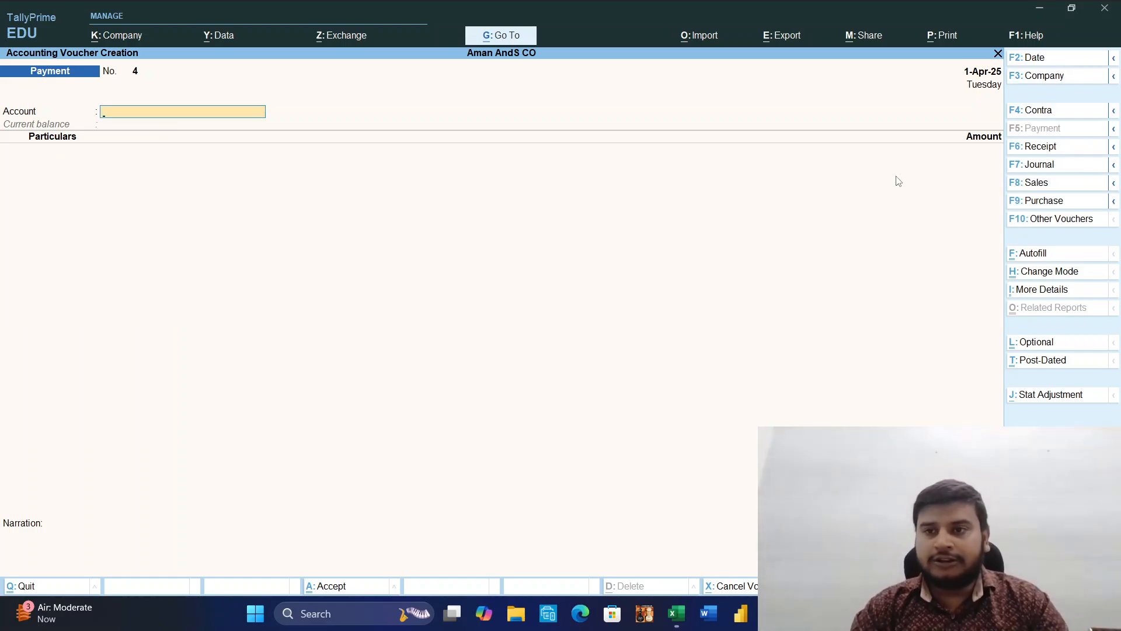
Start a journal voucher that debits Rent Expenses with 30,000.
{"action": "left_click", "coordinate": [1039, 169]}
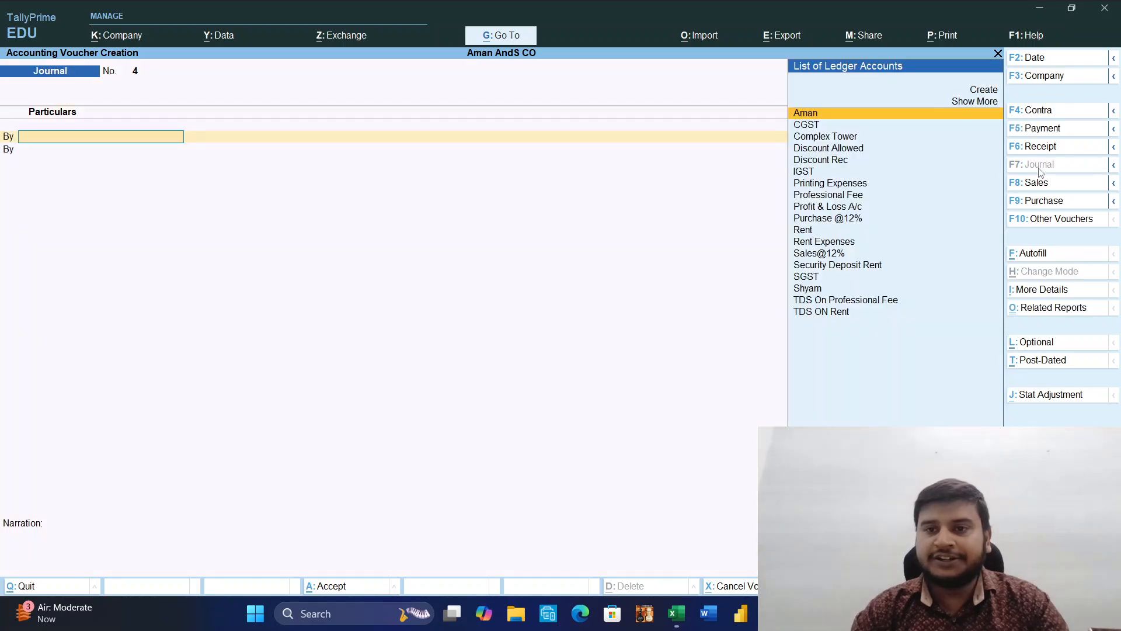
{"action": "type", "text": "Re"}
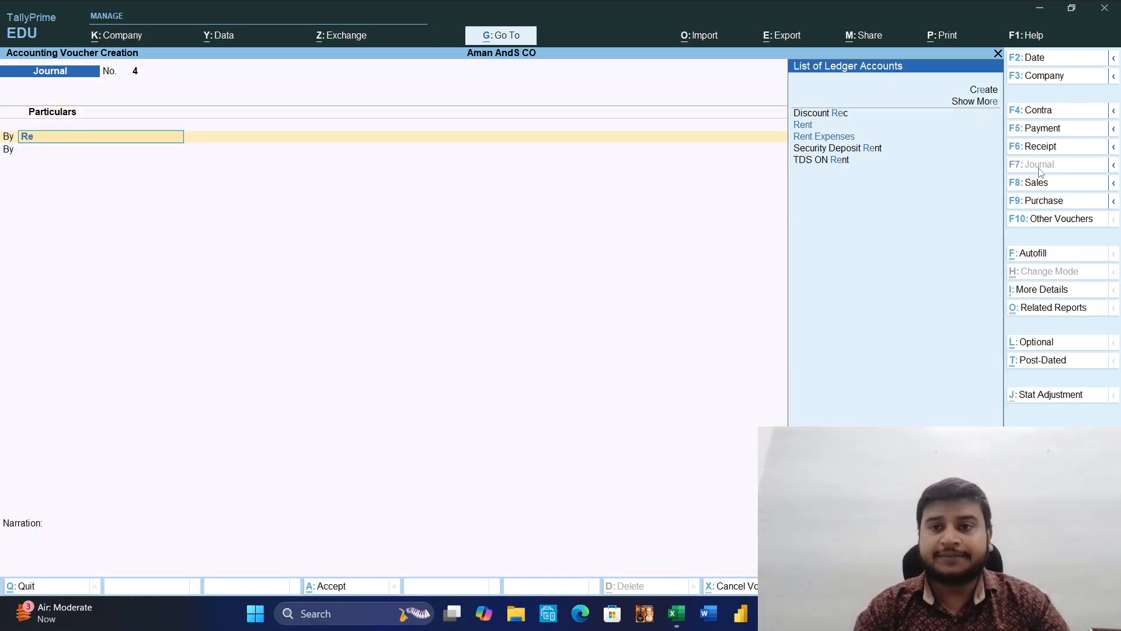
{"action": "key", "text": "Down"}
{"action": "key", "text": "Return"}
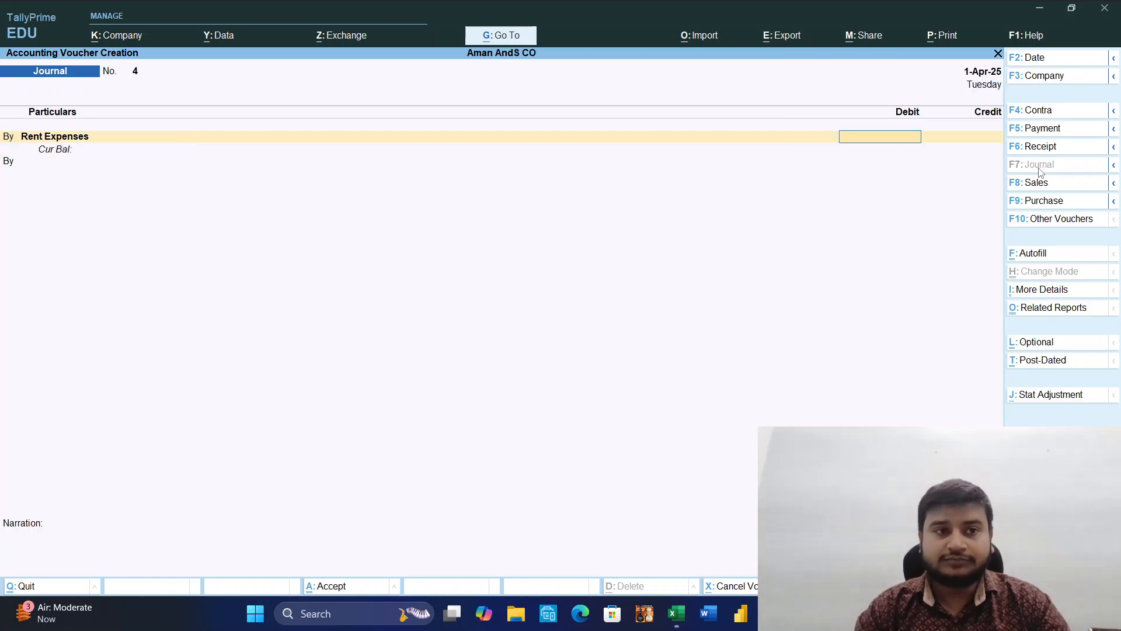
{"action": "type", "text": "3"}
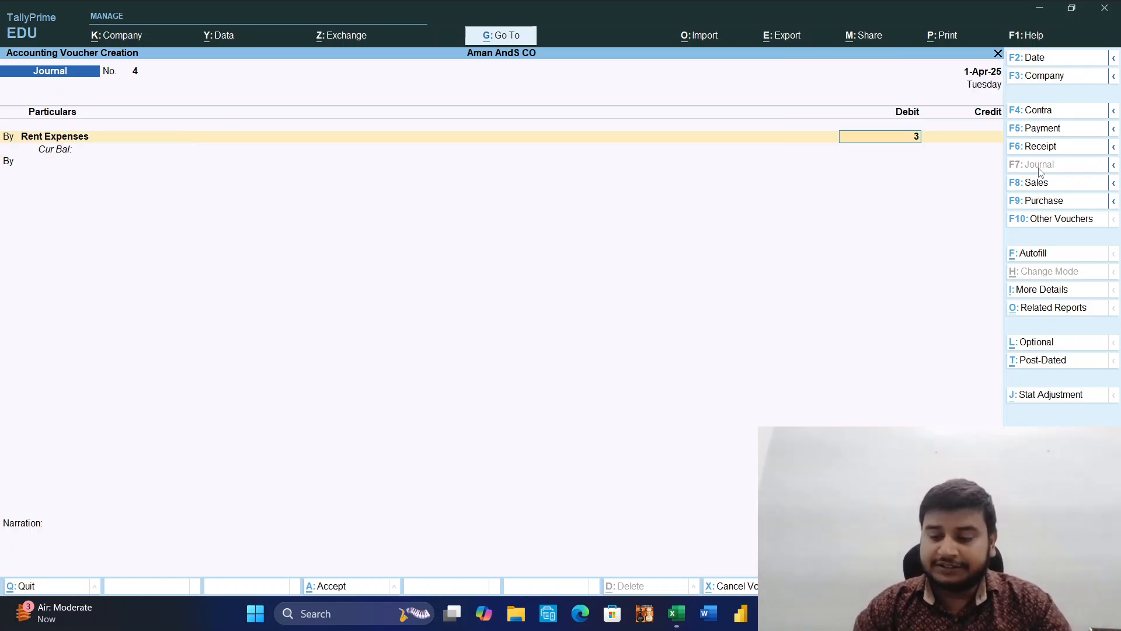
{"action": "type", "text": "0000"}
{"action": "key", "text": "Return"}
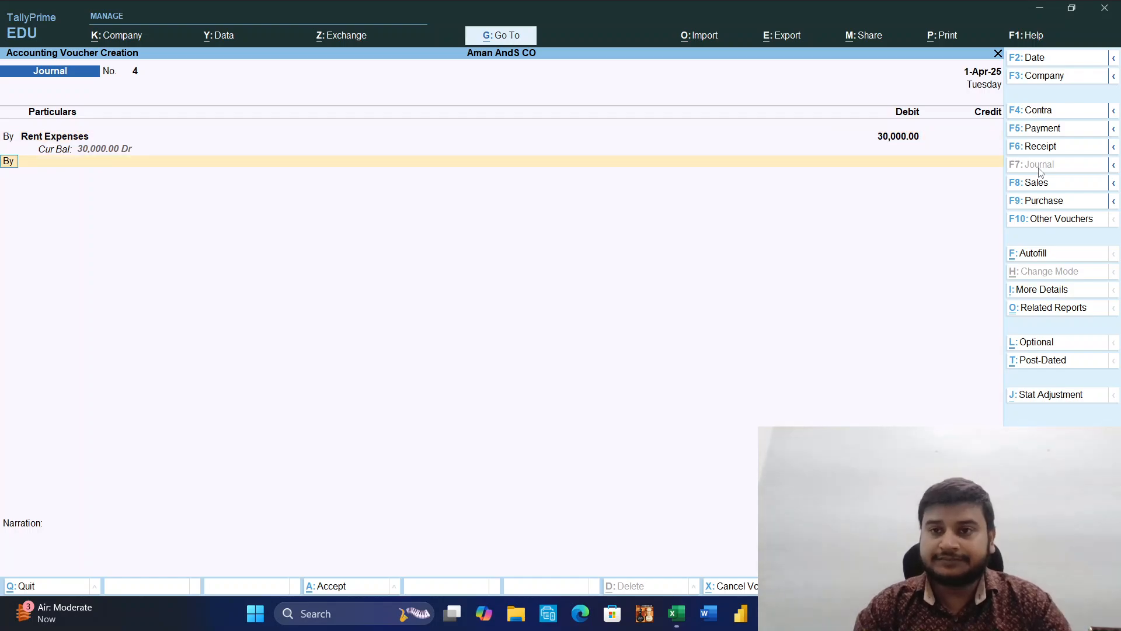
Add a credit line to the journal for Complex Tower with 27,000.
{"action": "key", "text": "Return"}
{"action": "key", "text": "BackSpace"}
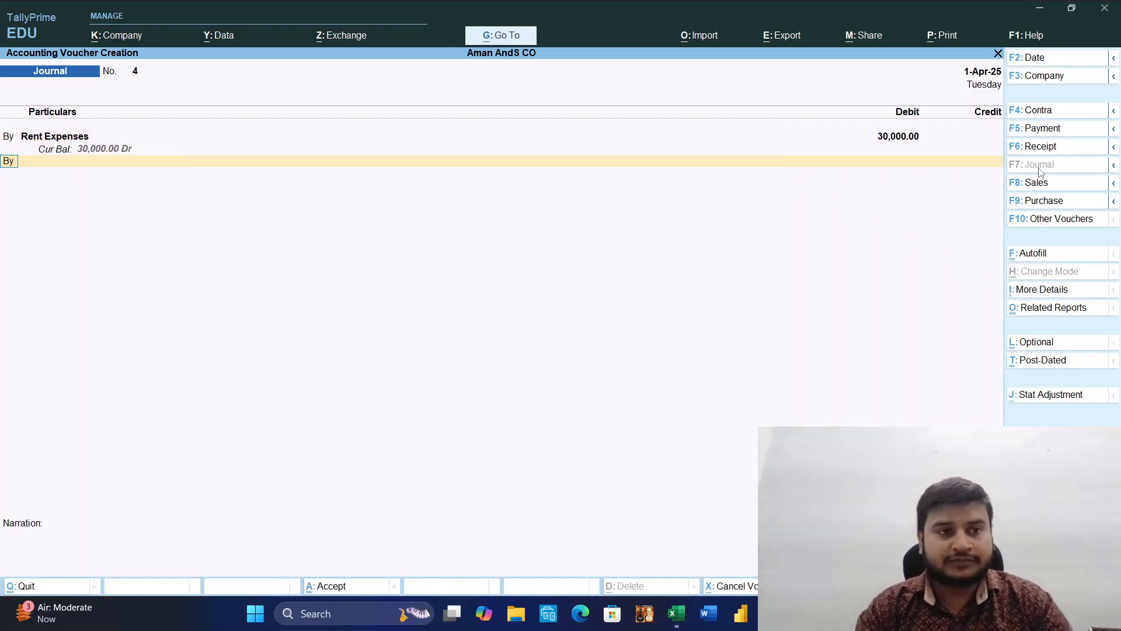
{"action": "type", "text": "to"}
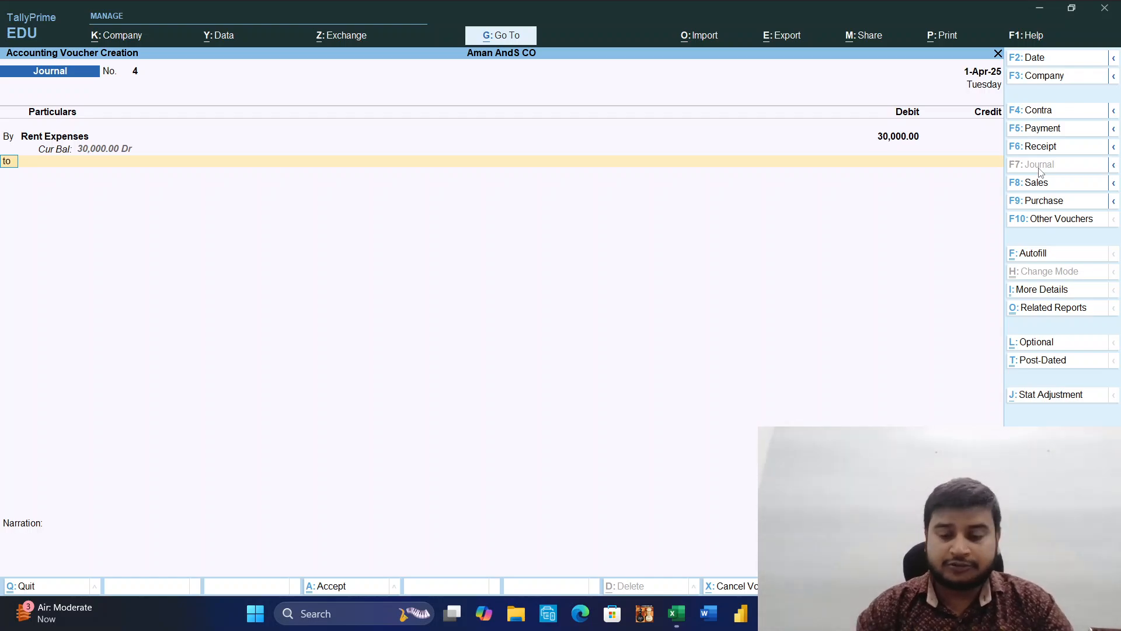
{"action": "key", "text": "Return"}
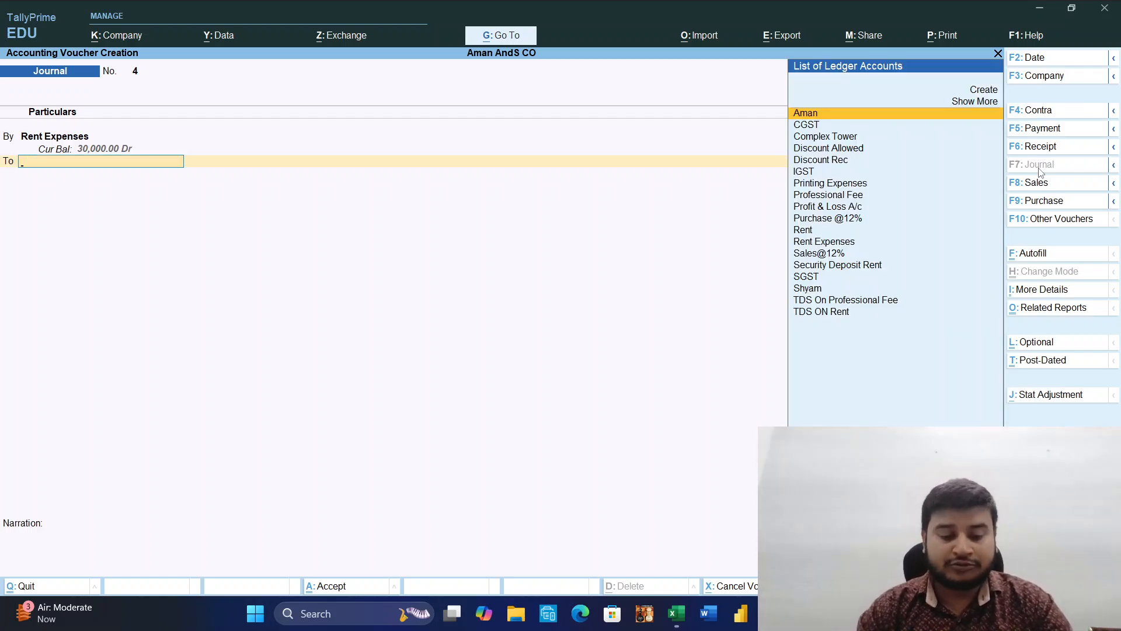
{"action": "type", "text": "Co"}
{"action": "key", "text": "Return"}
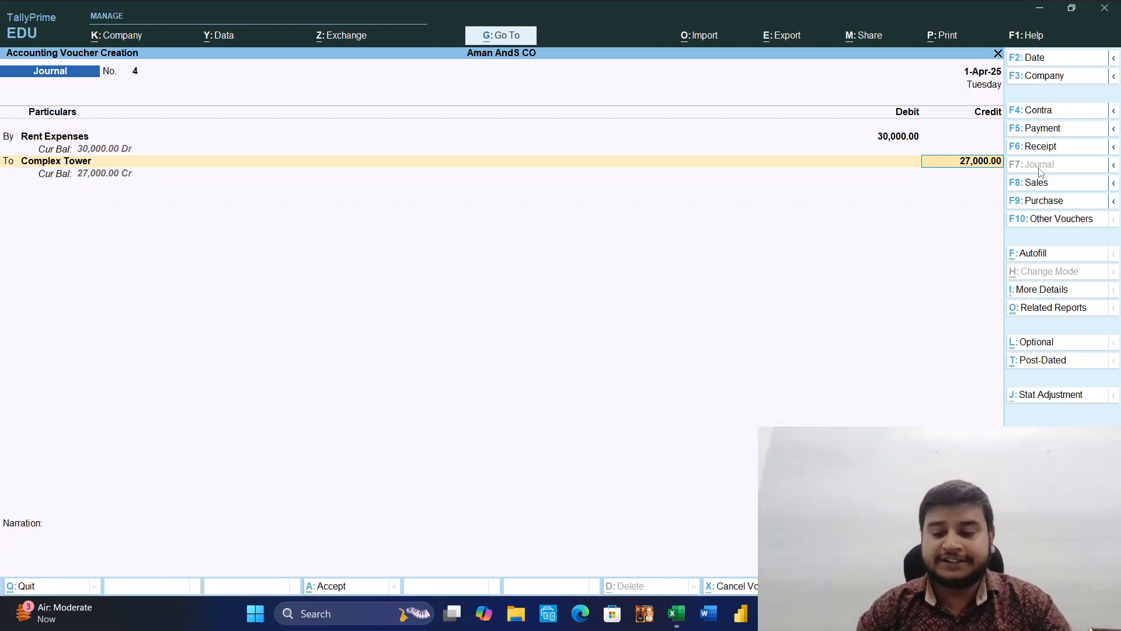
{"action": "key", "text": "Return"}
Accept Complex Tower's bill-wise details as New Ref 4 for 30,000 Cr and New Ref 4 for 3,000 Dr.
{"action": "key", "text": "Return"}
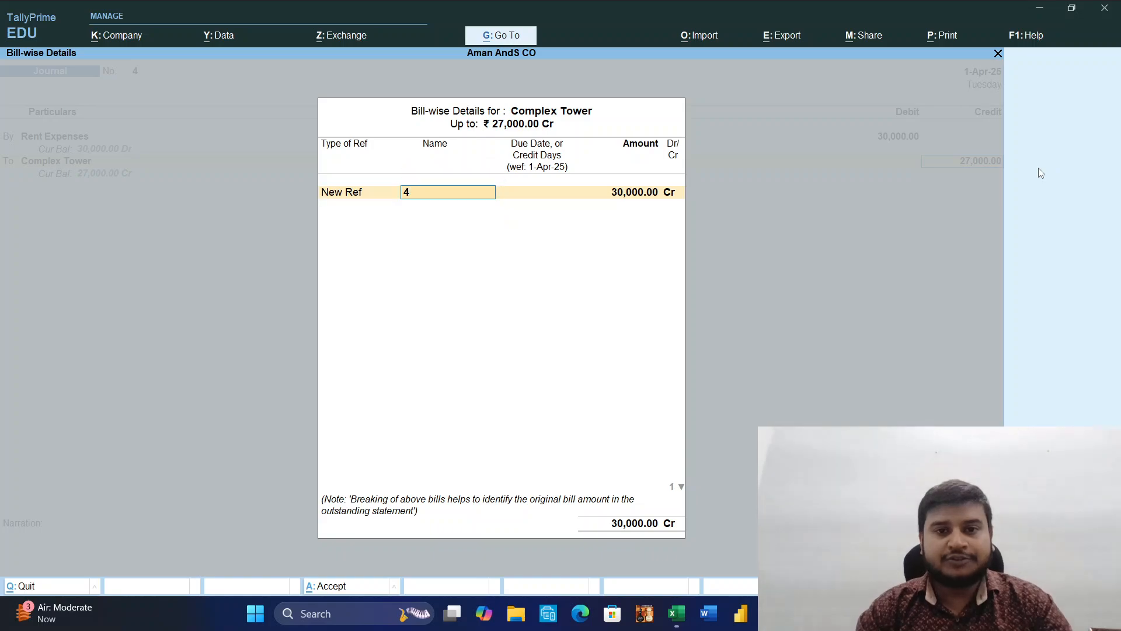
{"action": "key", "text": "Return"}
{"action": "key", "text": "Return"}
{"action": "key", "text": "Return"}
{"action": "key", "text": "Return"}
{"action": "key", "text": "Return"}
{"action": "key", "text": "Return"}
{"action": "key", "text": "Return"}
{"action": "key", "text": "Return"}
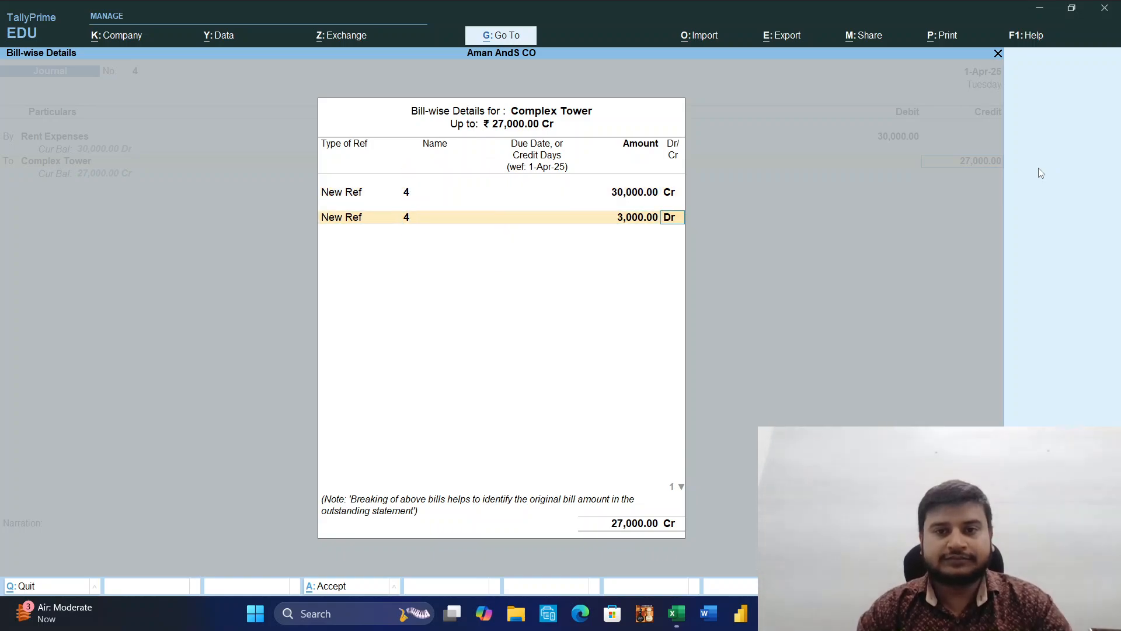
{"action": "key", "text": "Return"}
{"action": "key", "text": "Return"}
Credit TDS ON Rent with 3,000 in the journal voucher.
{"action": "type", "text": "Tds"}
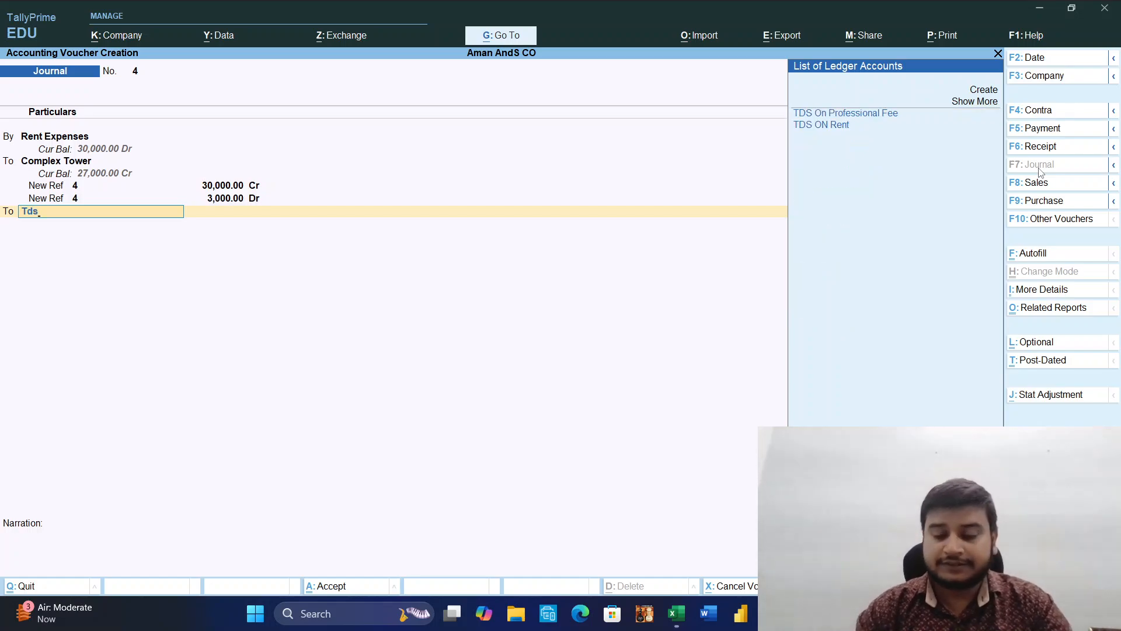
{"action": "key", "text": "Down"}
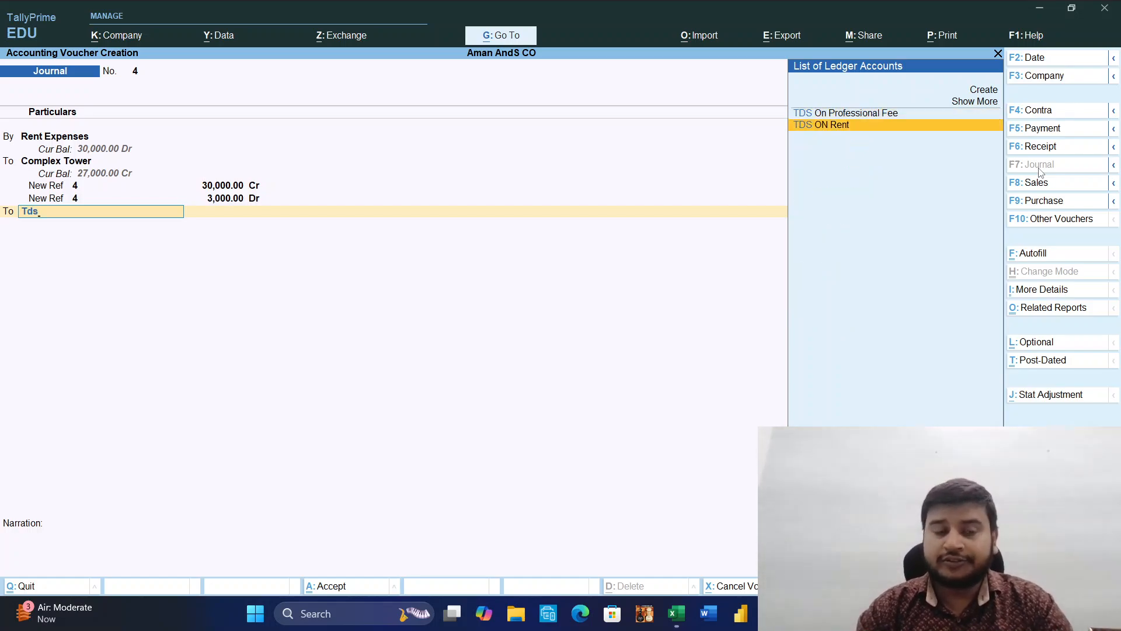
{"action": "key", "text": "Return"}
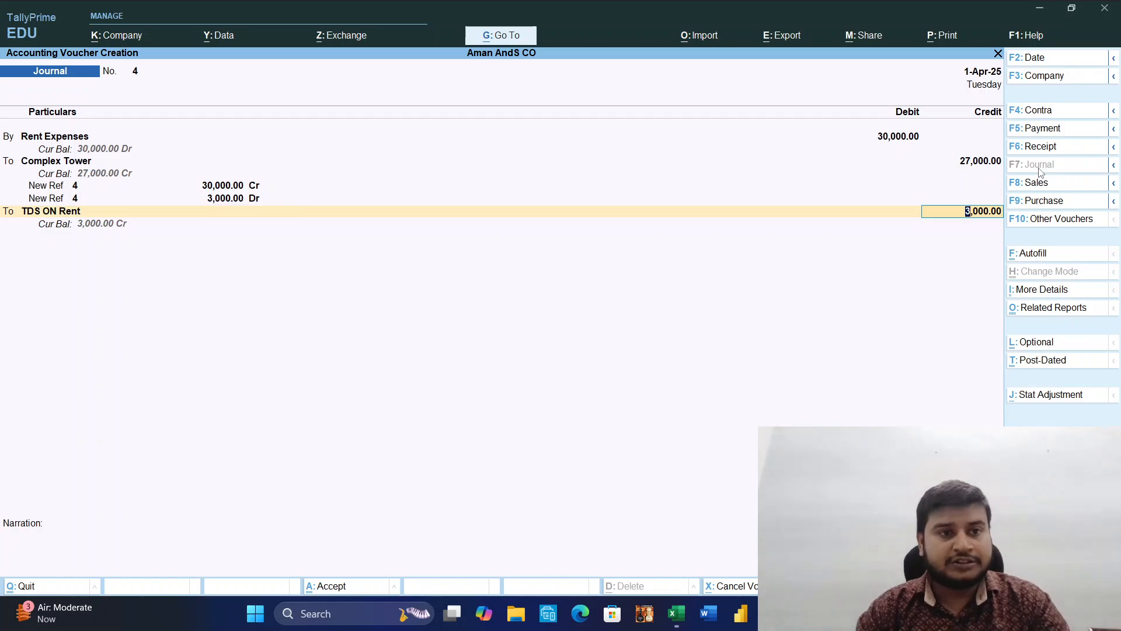
{"action": "key", "text": "Return"}
Enter the journal narration "Being expenses of rent recorded" and save the voucher.
{"action": "type", "text": "B"}
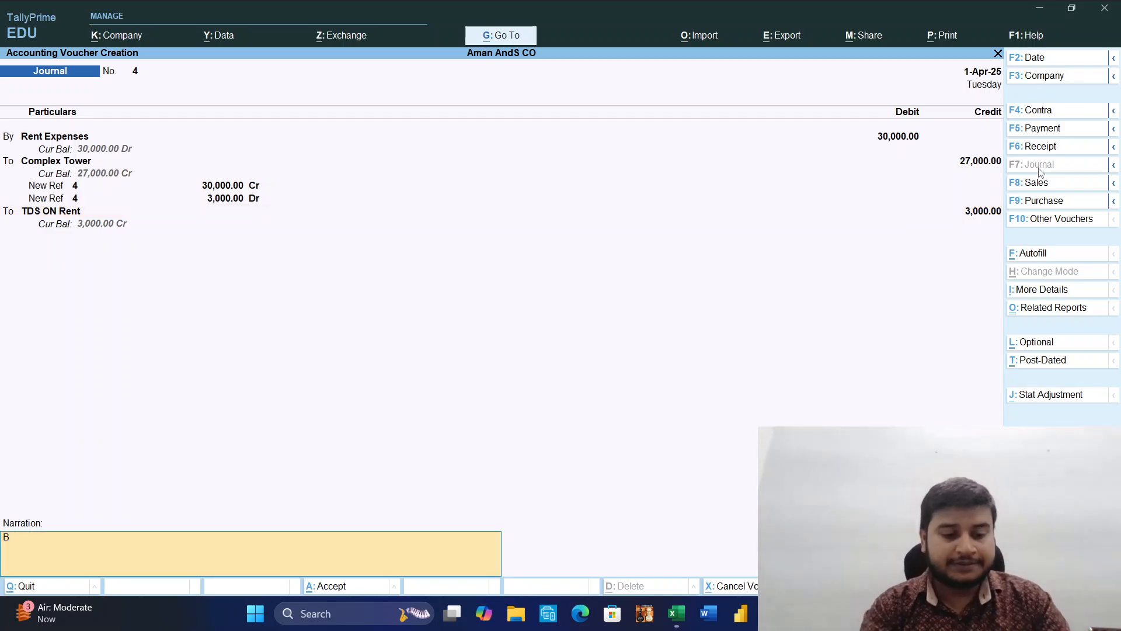
{"action": "type", "text": "eing"}
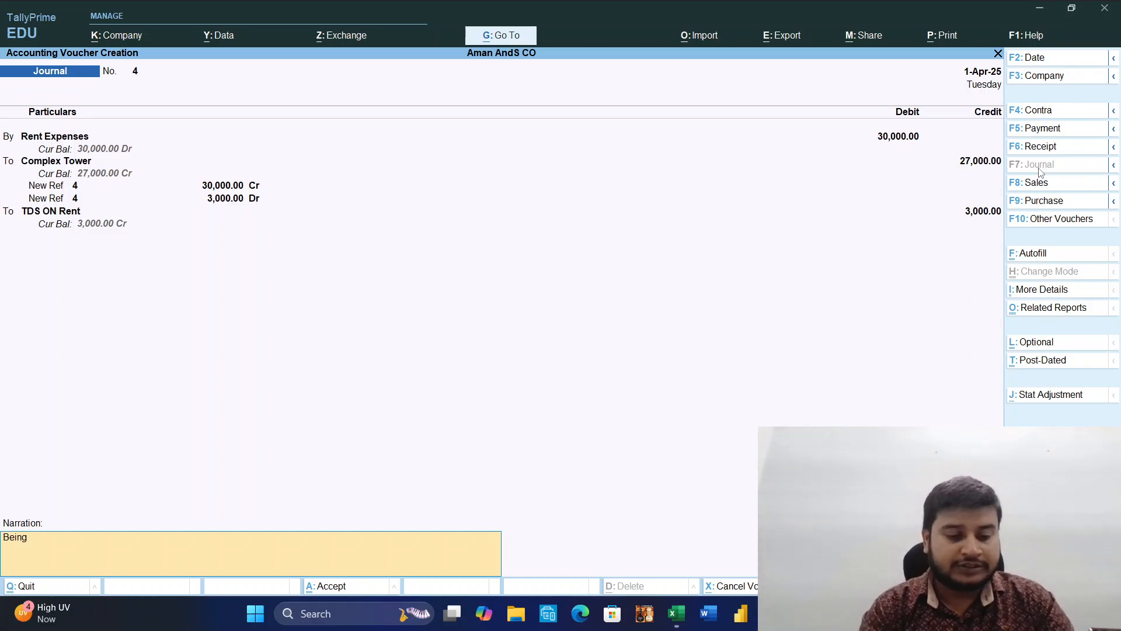
{"action": "type", "text": " expe"}
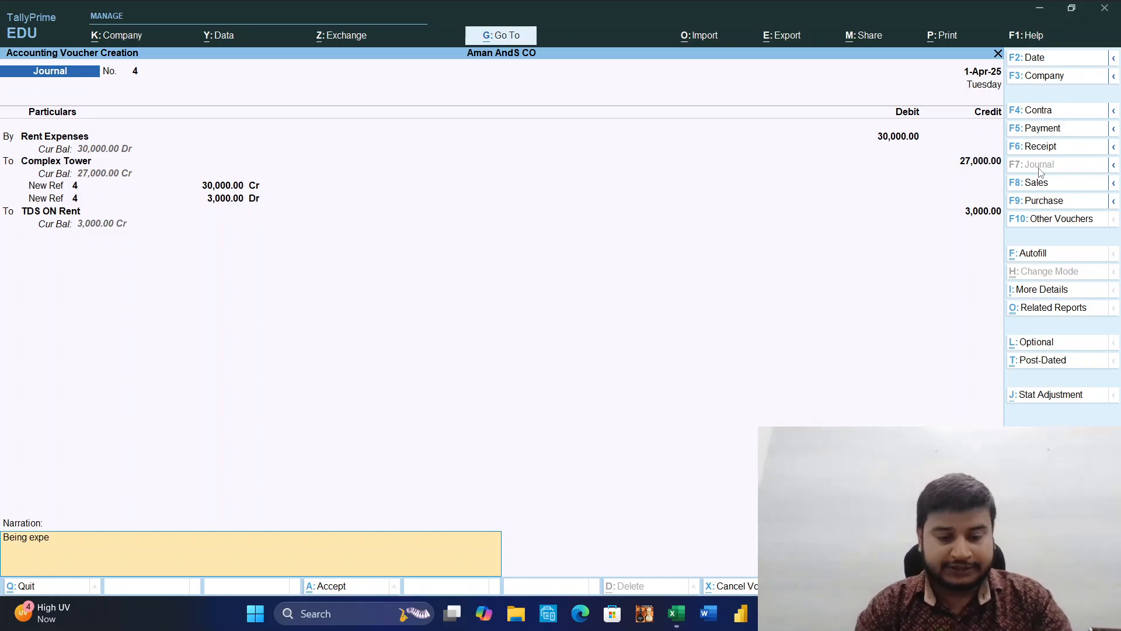
{"action": "type", "text": "nses"}
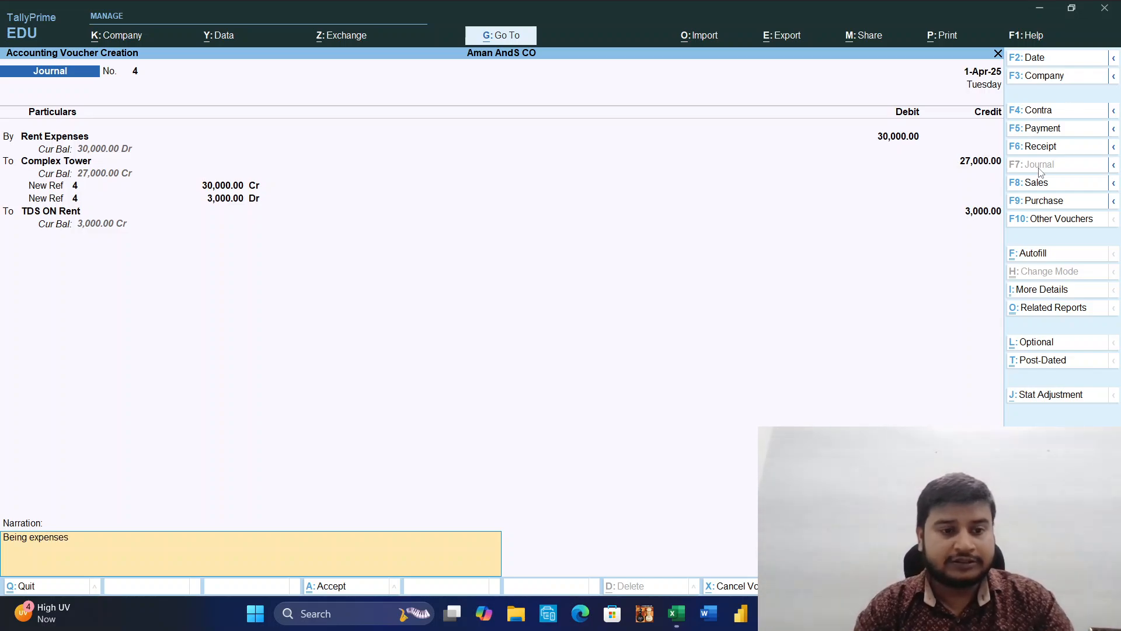
{"action": "type", "text": " of"}
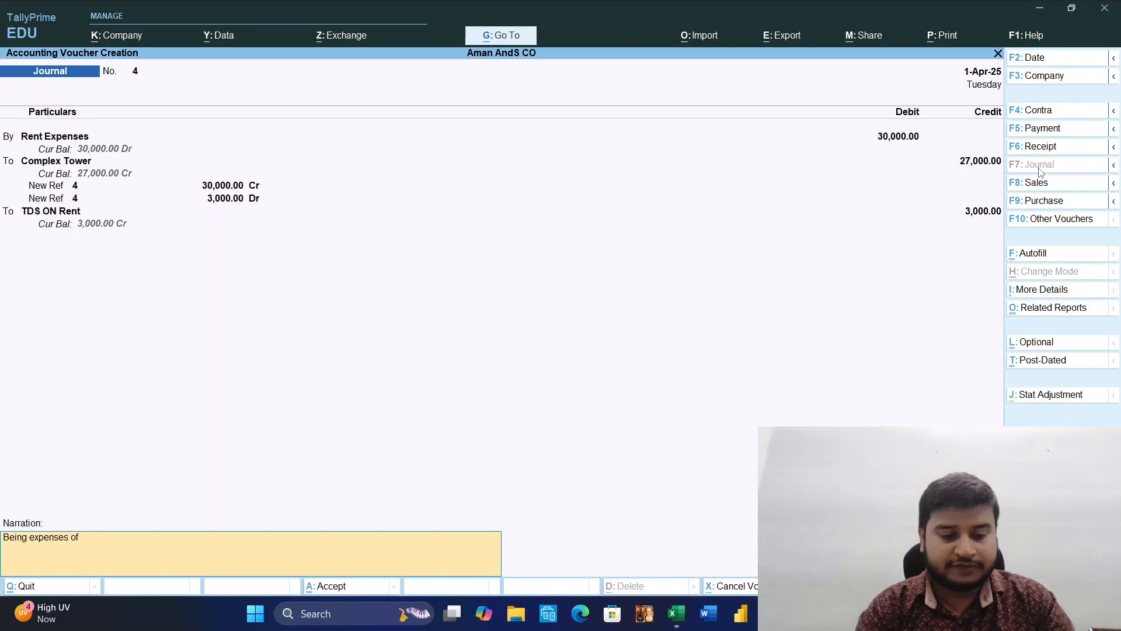
{"action": "type", "text": " rent rec"}
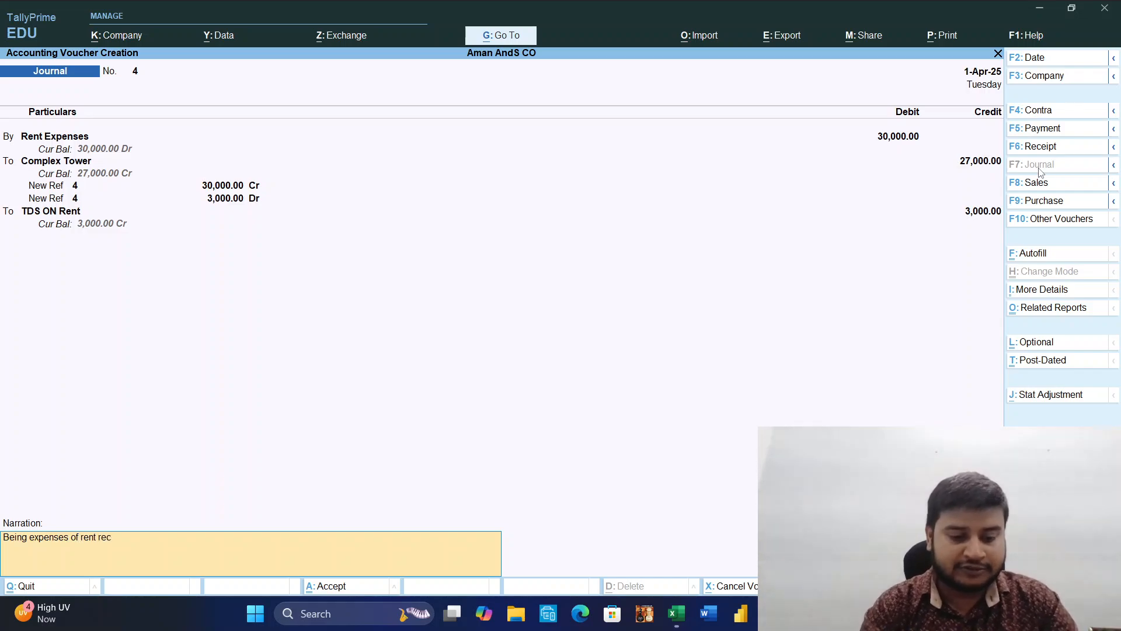
{"action": "type", "text": "order"}
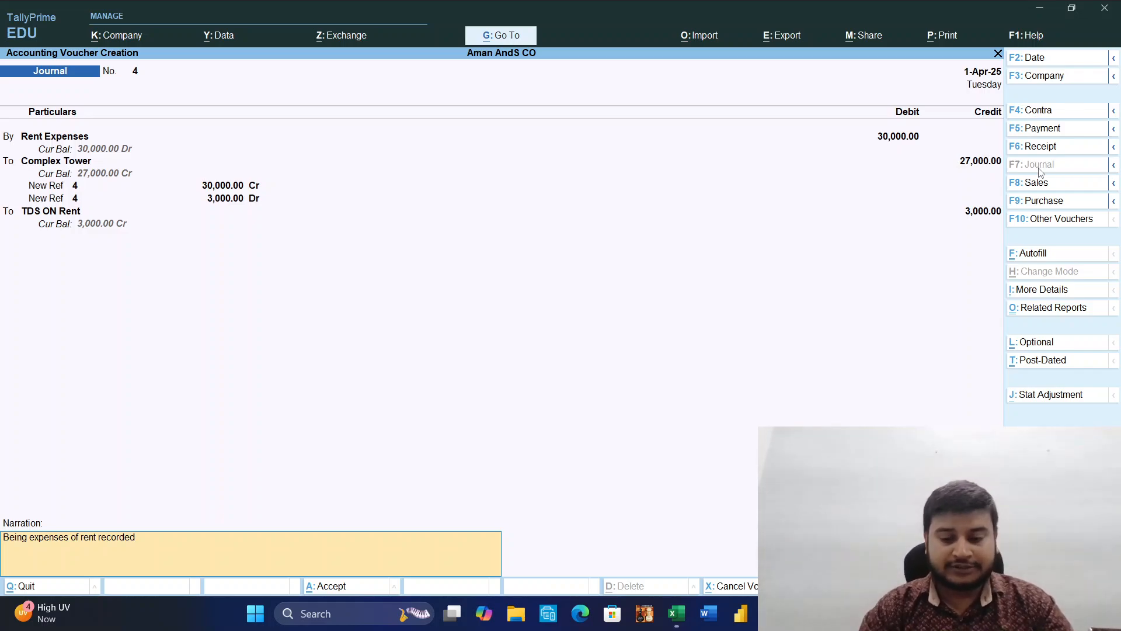
{"action": "key", "text": "Return"}
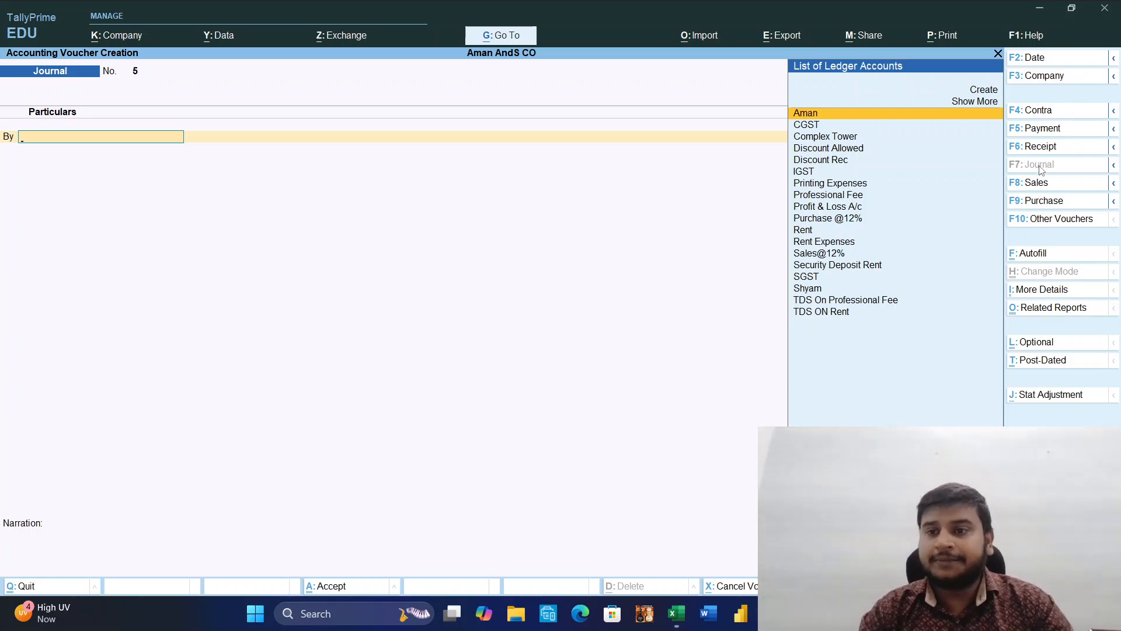
Start a payment voucher from Axis Bank that pays Complex Tower 25,000.
{"action": "left_click", "coordinate": [1042, 129]}
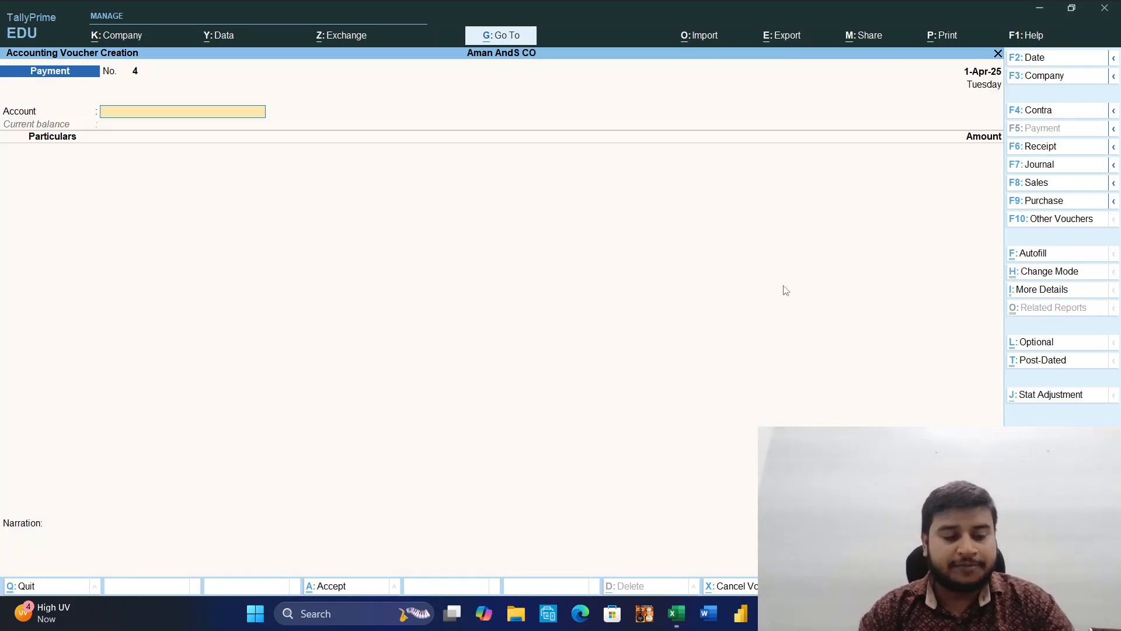
{"action": "type", "text": "Axi"}
{"action": "key", "text": "Return"}
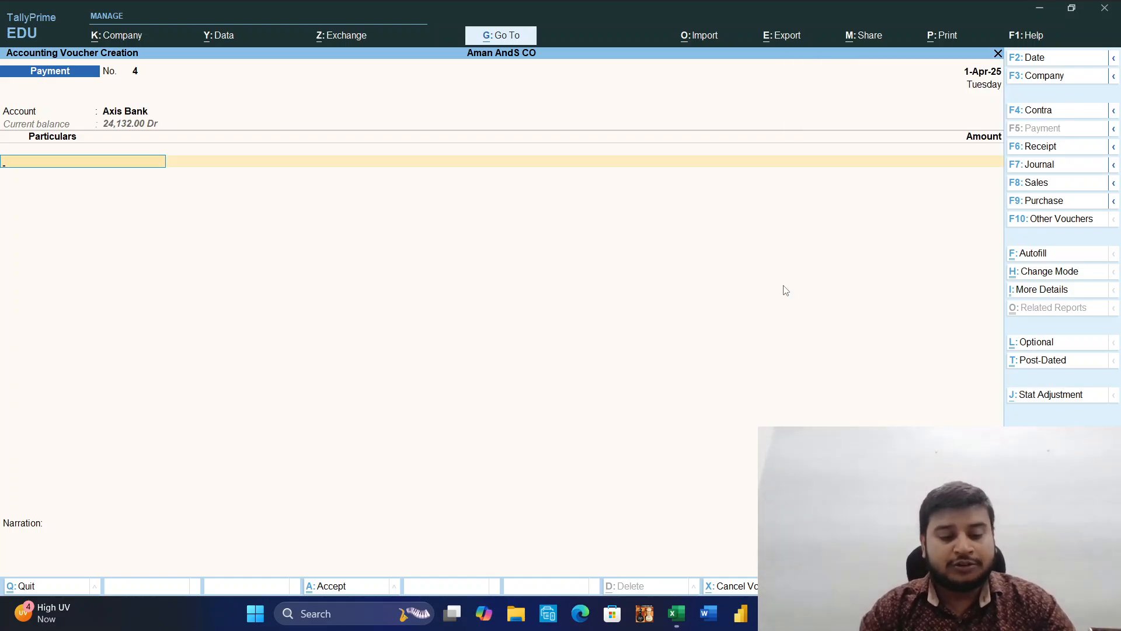
{"action": "type", "text": "Co"}
{"action": "key", "text": "Return"}
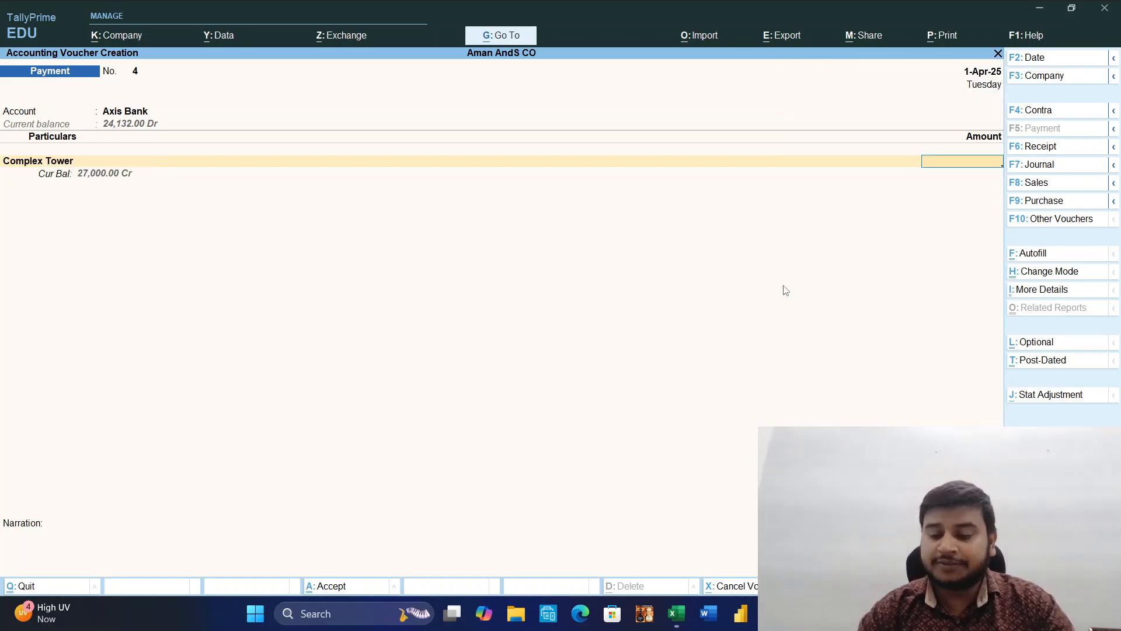
{"action": "type", "text": "25000"}
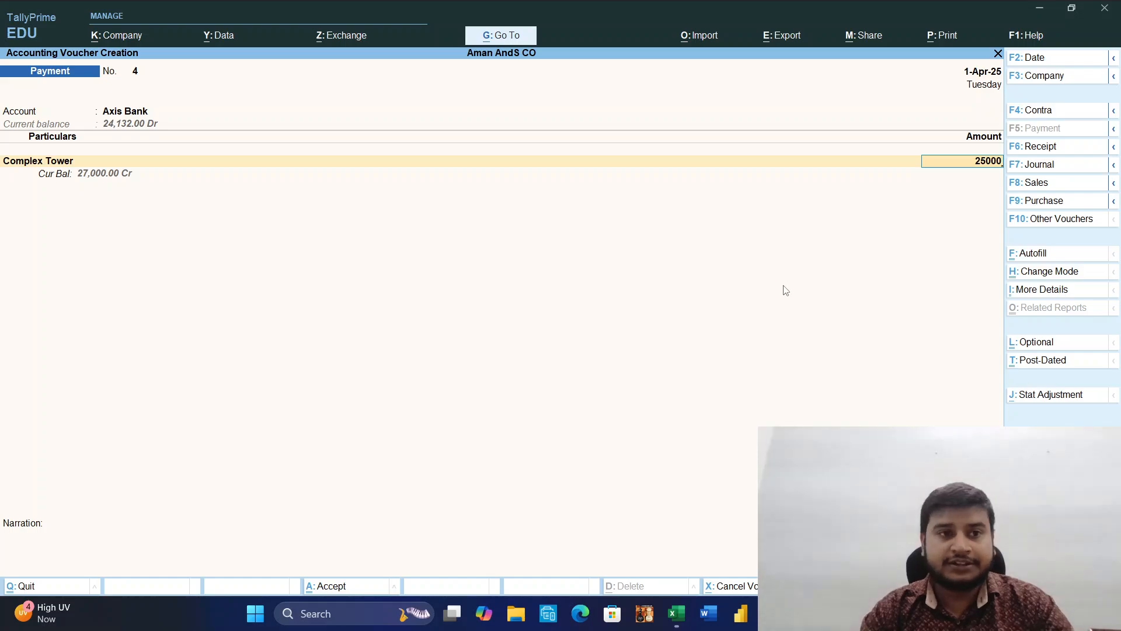
{"action": "key", "text": "Return"}
Allocate Complex Tower's 25,000 payment as Agst Ref to pending bill 4 and end the particulars list.
{"action": "key", "text": "Return"}
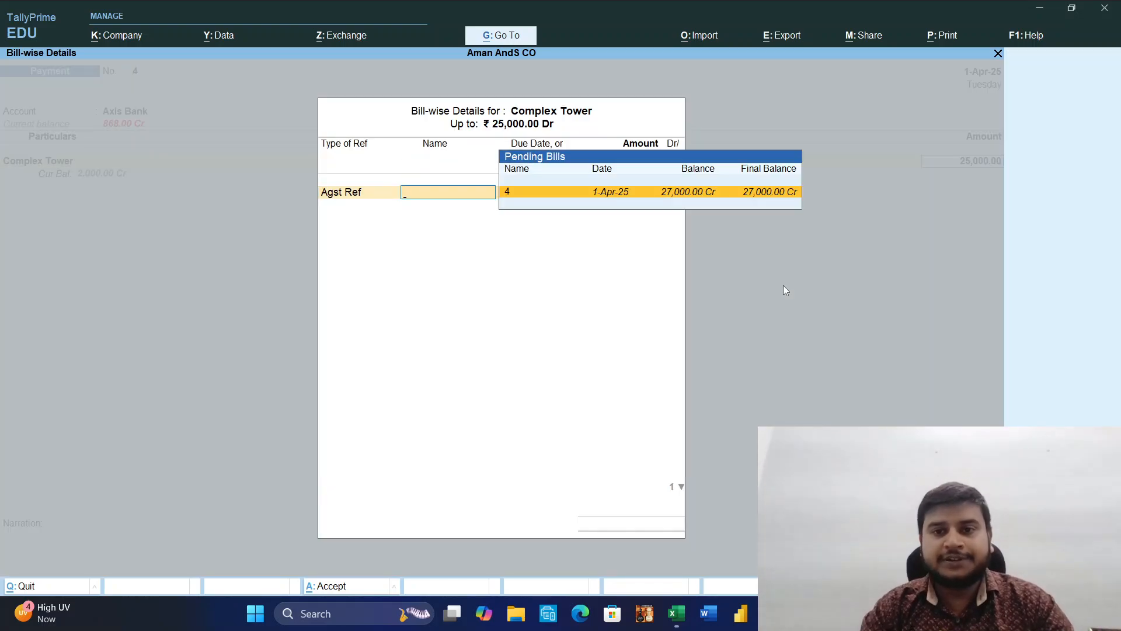
{"action": "key", "text": "Return"}
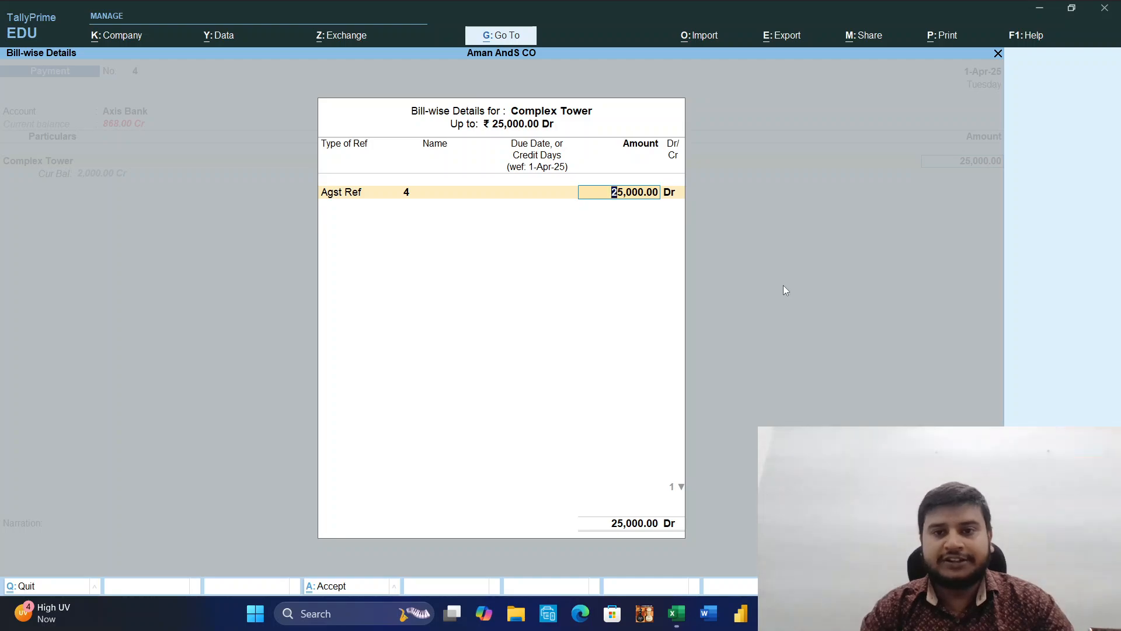
{"action": "key", "text": "Return"}
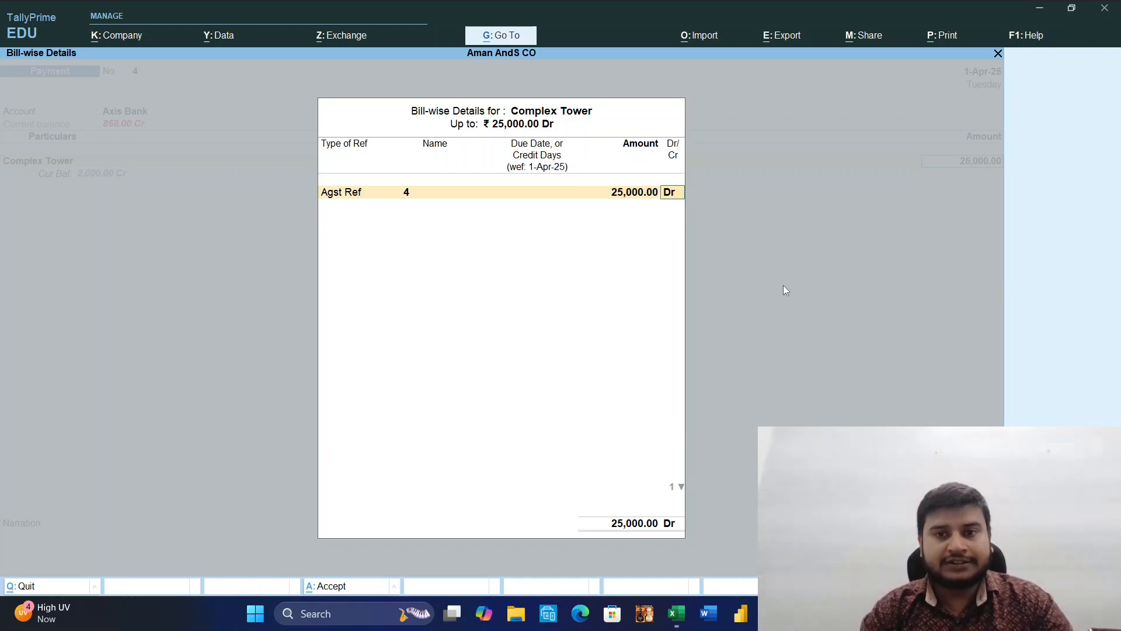
{"action": "key", "text": "Return"}
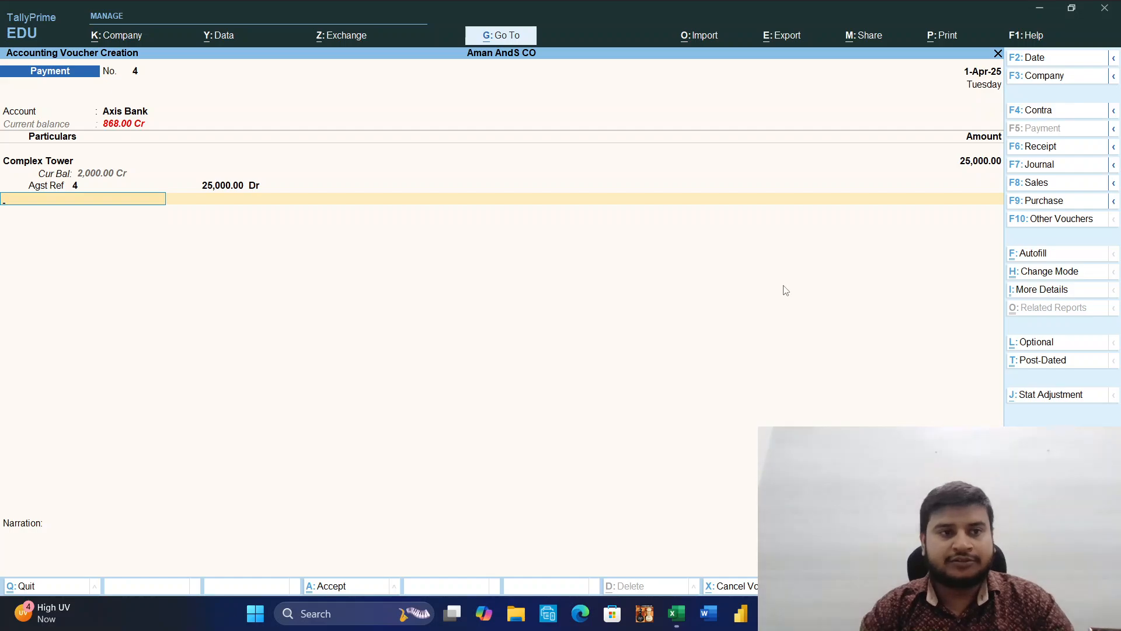
{"action": "key", "text": "Return"}
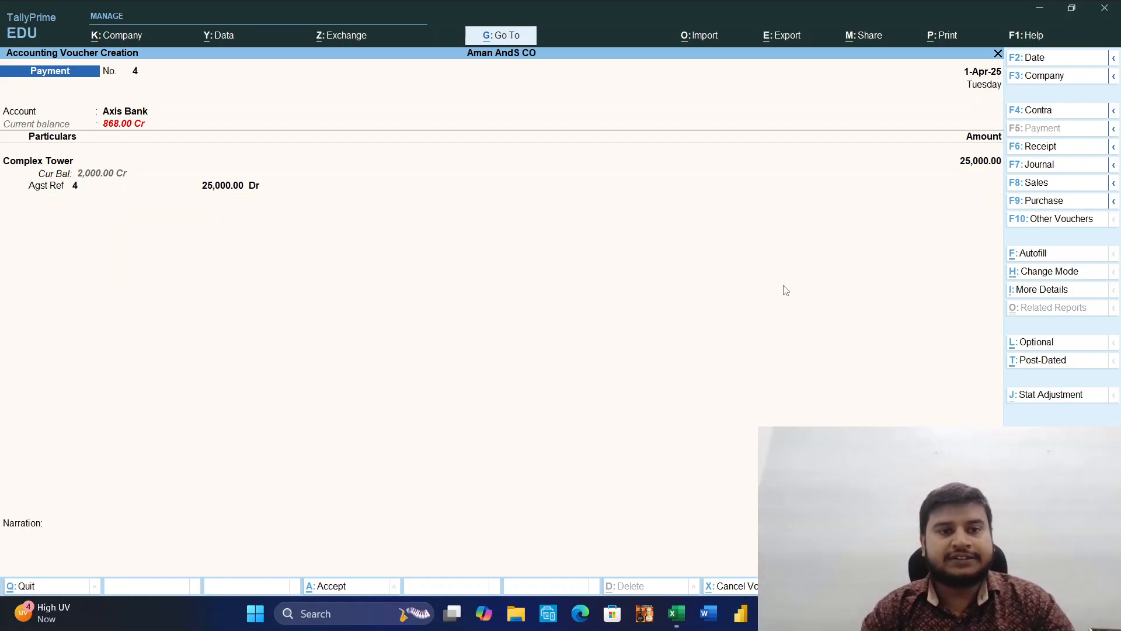
Go back to the Complex Tower line in the payment voucher and set its amount to 20,000.
{"action": "key", "text": "BackSpace"}
{"action": "key", "text": "BackSpace"}
{"action": "key", "text": "BackSpace"}
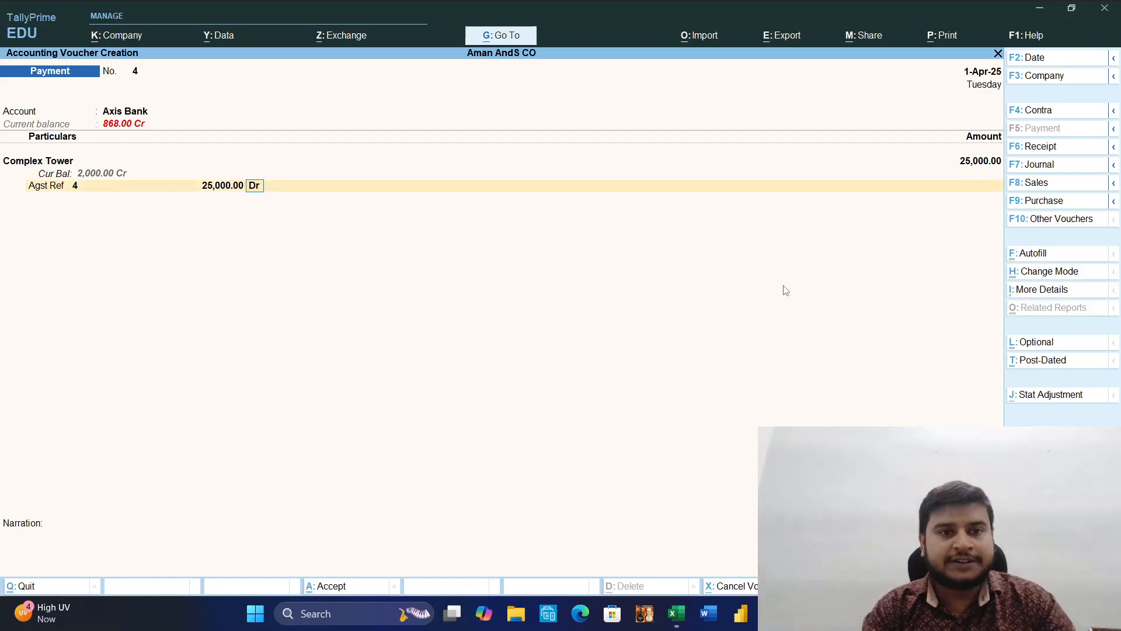
{"action": "key", "text": "BackSpace"}
{"action": "key", "text": "BackSpace"}
{"action": "key", "text": "BackSpace"}
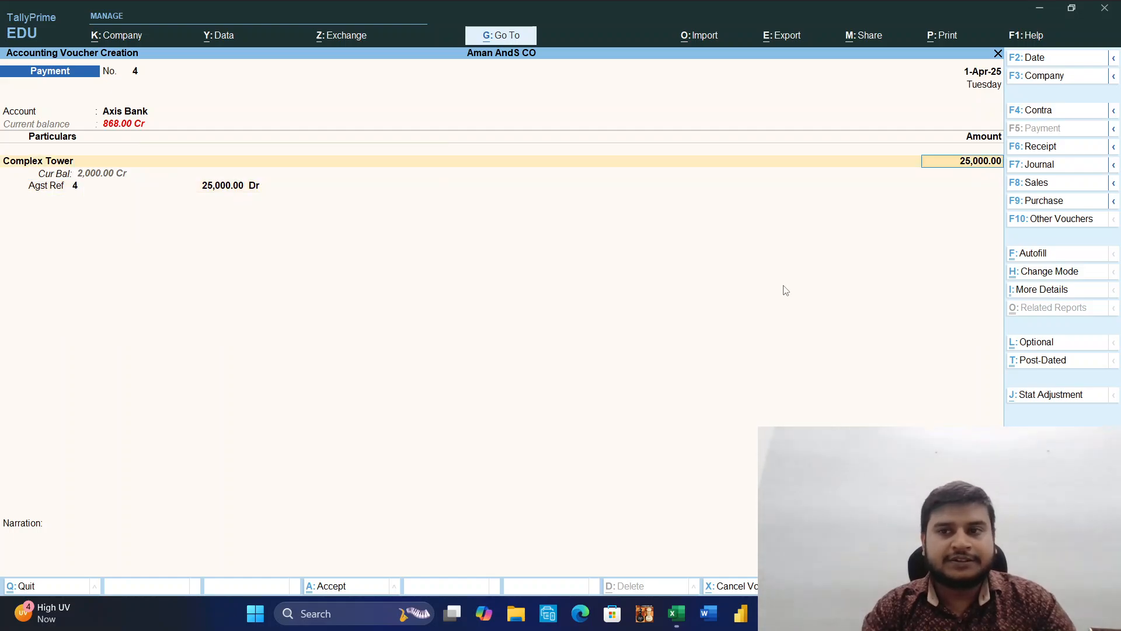
{"action": "key", "text": "Return"}
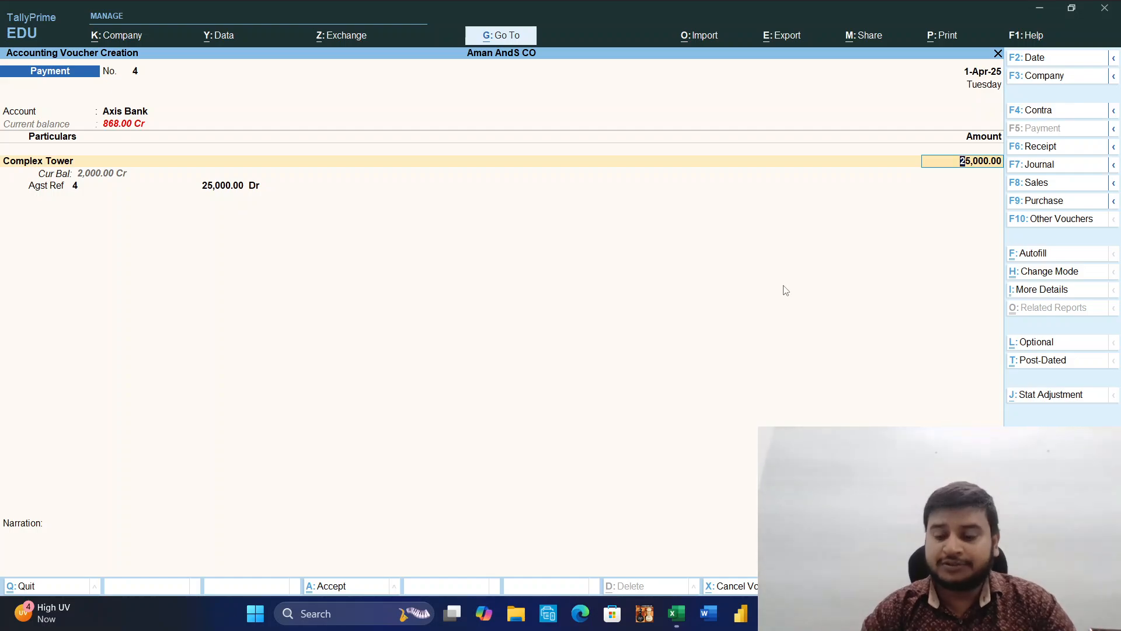
{"action": "type", "text": "20000"}
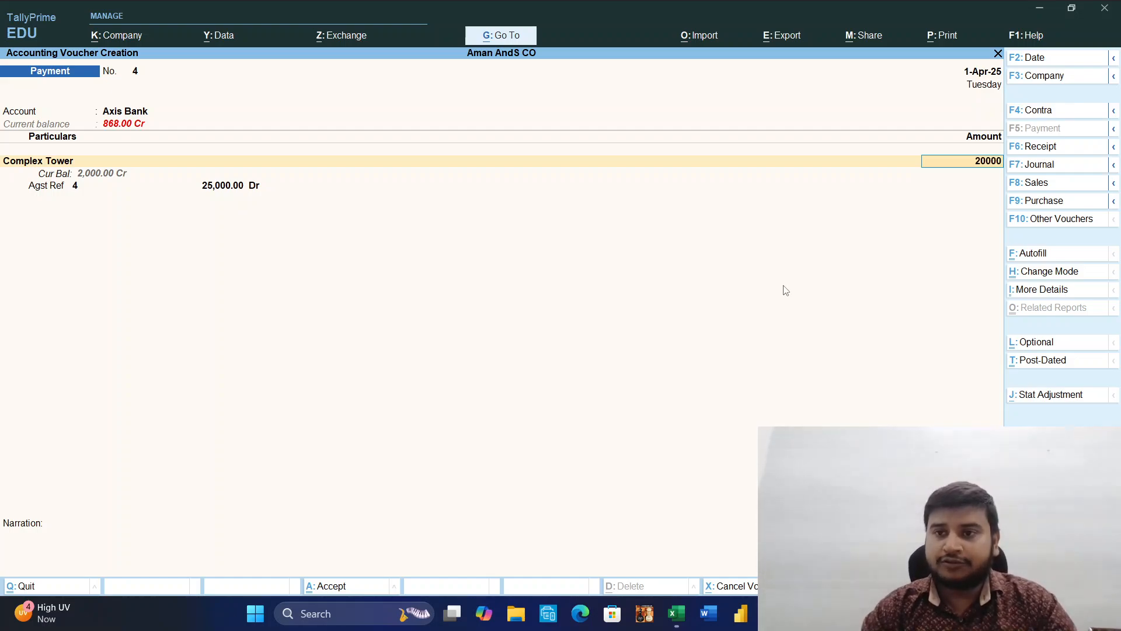
{"action": "key", "text": "Return"}
Set the Agst Ref 4 bill allocation for Complex Tower to 20,000 Dr.
{"action": "key", "text": "Return"}
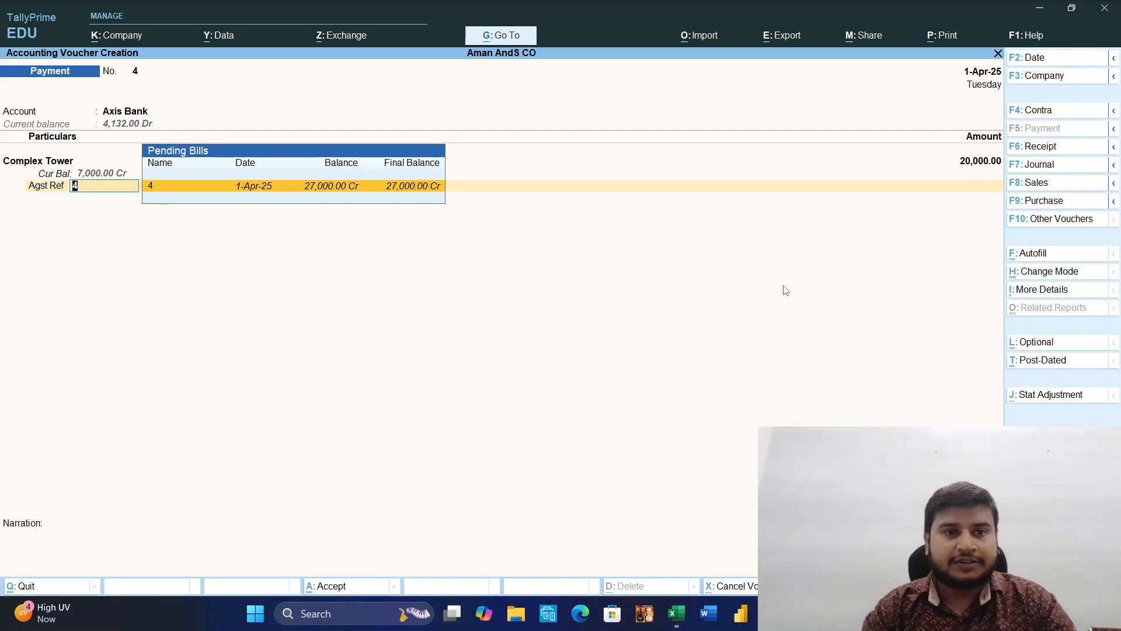
{"action": "key", "text": "Return"}
{"action": "key", "text": "Return"}
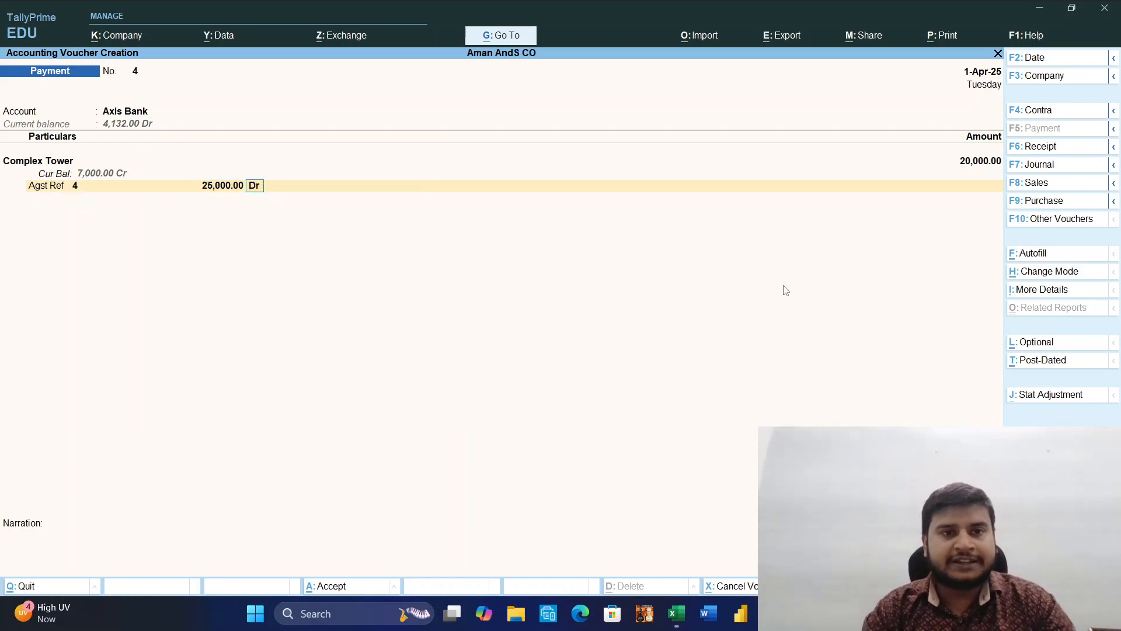
{"action": "key", "text": "Return"}
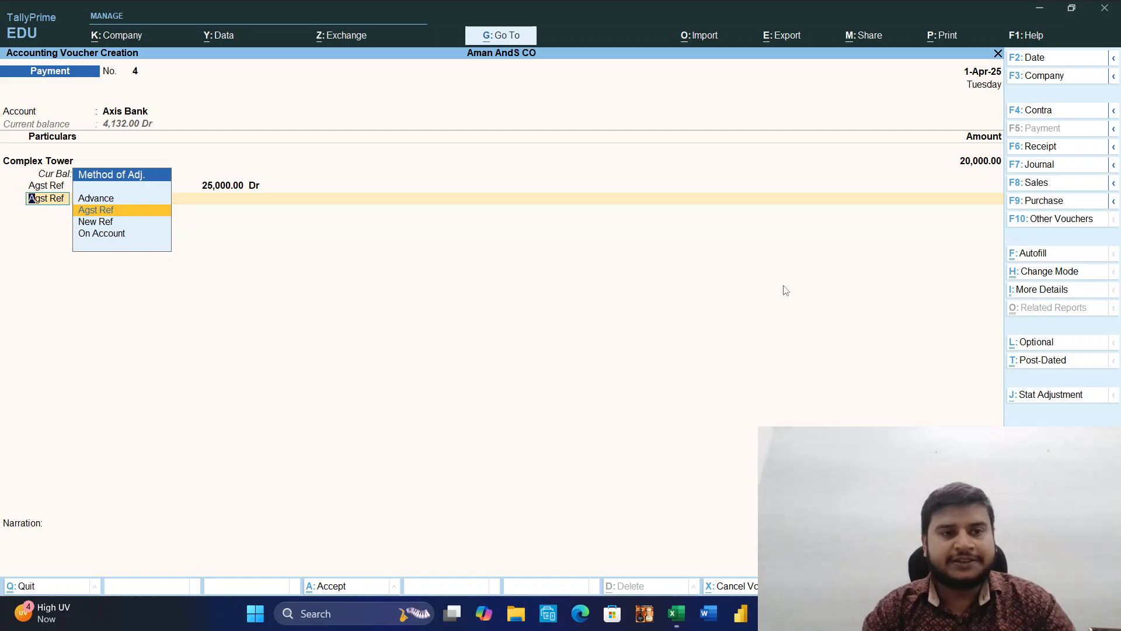
{"action": "key", "text": "Return"}
{"action": "key", "text": "BackSpace"}
{"action": "key", "text": "BackSpace"}
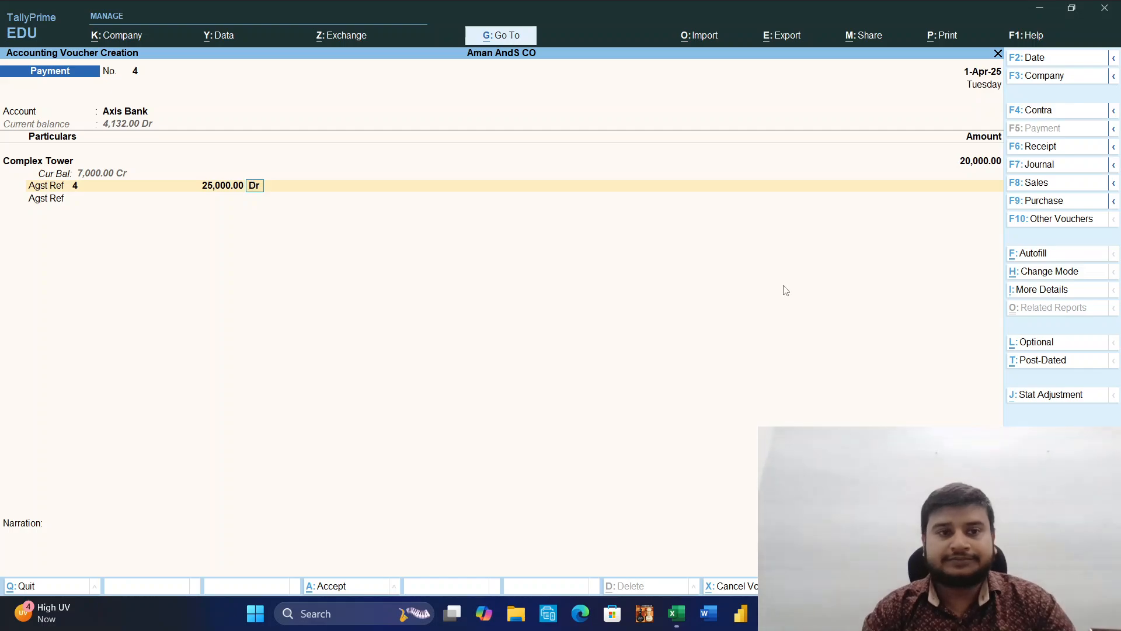
{"action": "key", "text": "BackSpace"}
{"action": "type", "text": "2"}
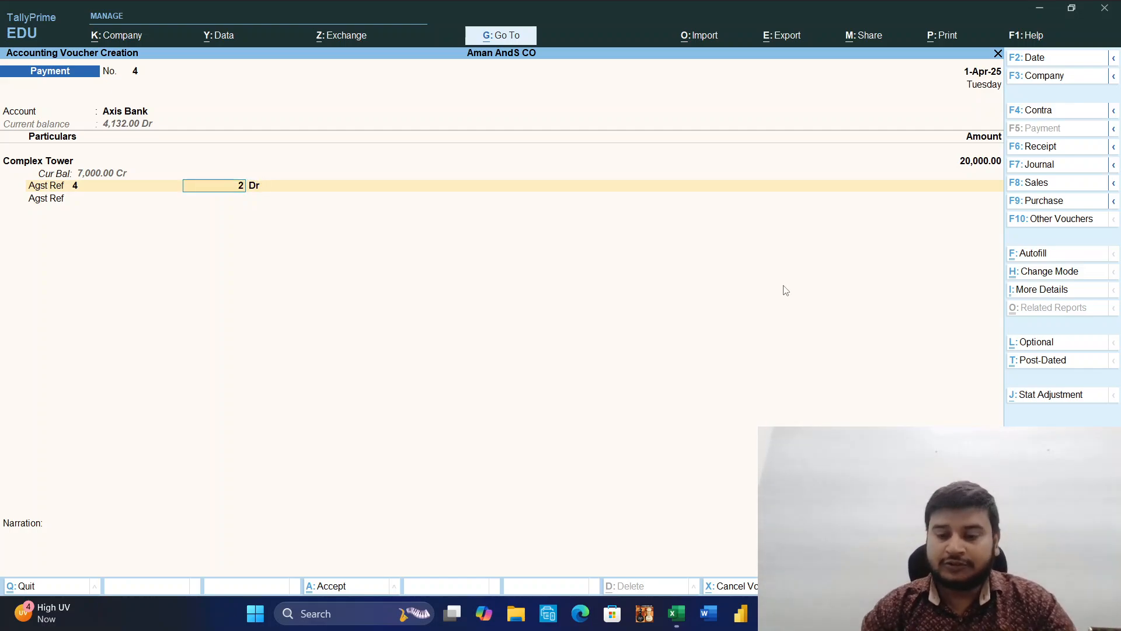
{"action": "type", "text": "0,000000"}
{"action": "key", "text": "Return"}
Accept the Axis Bank allocation as a Cheque for 20,000 with cheque range Not Applicable and no instrument number.
{"action": "key", "text": "Return"}
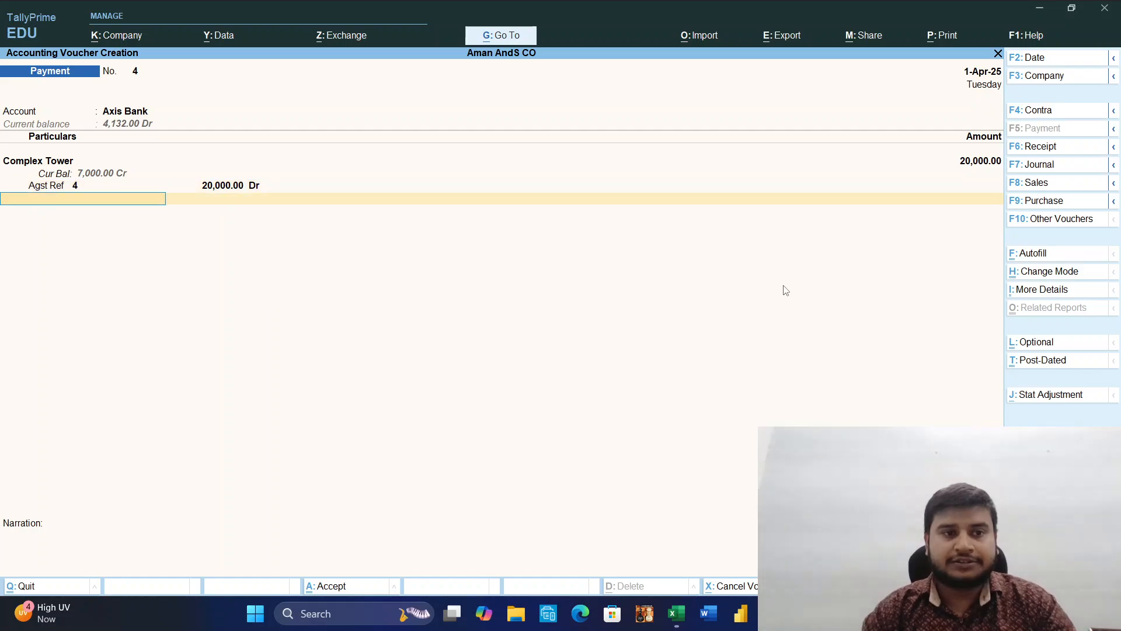
{"action": "key", "text": "Return"}
{"action": "key", "text": "Return"}
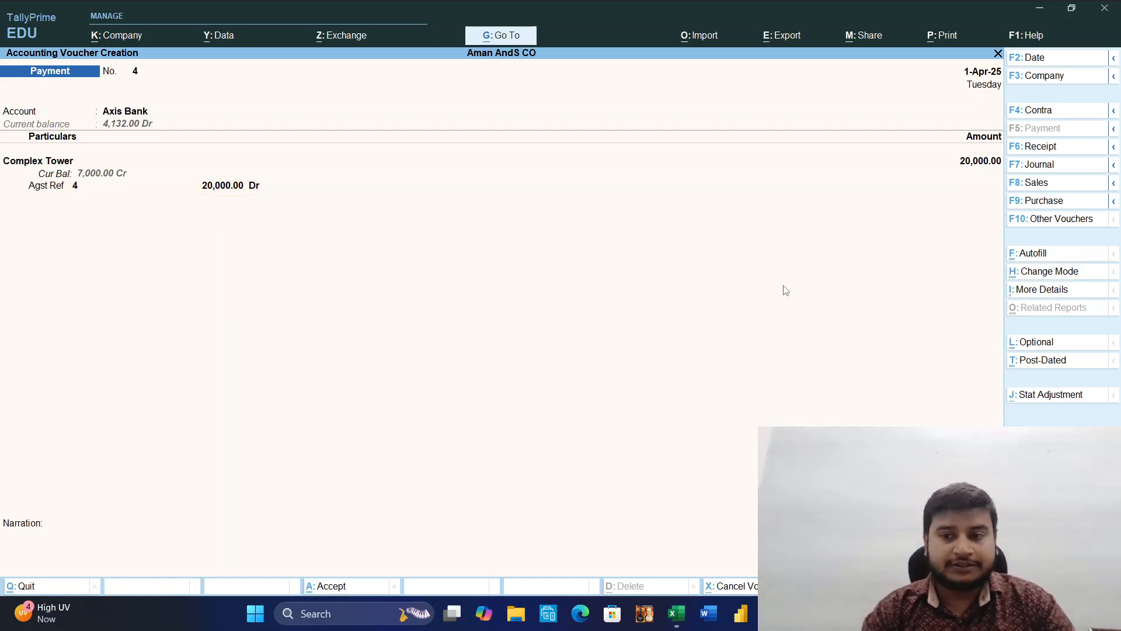
{"action": "key", "text": "Return"}
{"action": "key", "text": "Return"}
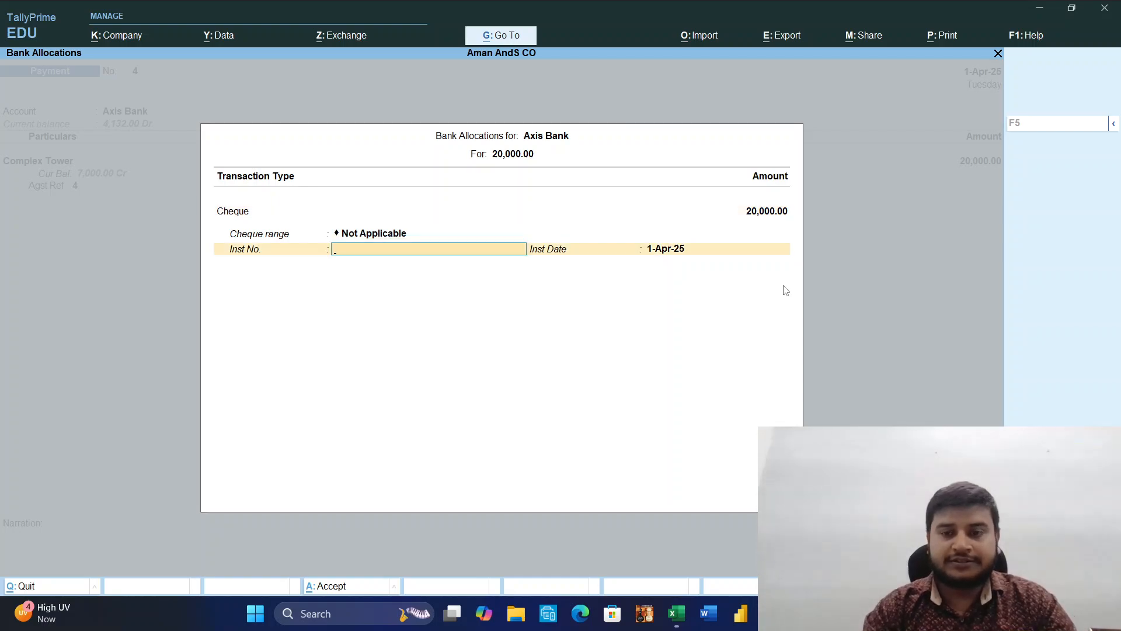
{"action": "key", "text": "BackSpace"}
{"action": "key", "text": "Return"}
{"action": "key", "text": "Return"}
{"action": "key", "text": "Return"}
{"action": "key", "text": "Return"}
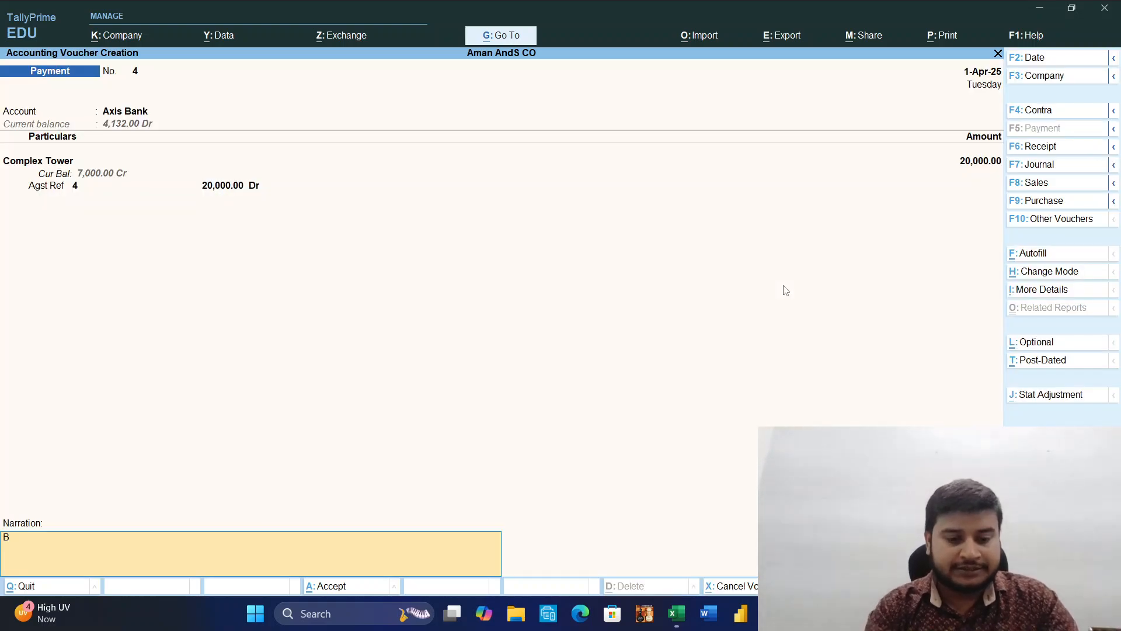
Enter the narration "Being Payment made to complex tower." and save the payment voucher.
{"action": "type", "text": "Br"}
{"action": "key", "text": "BackSpace"}
{"action": "type", "text": "ein"}
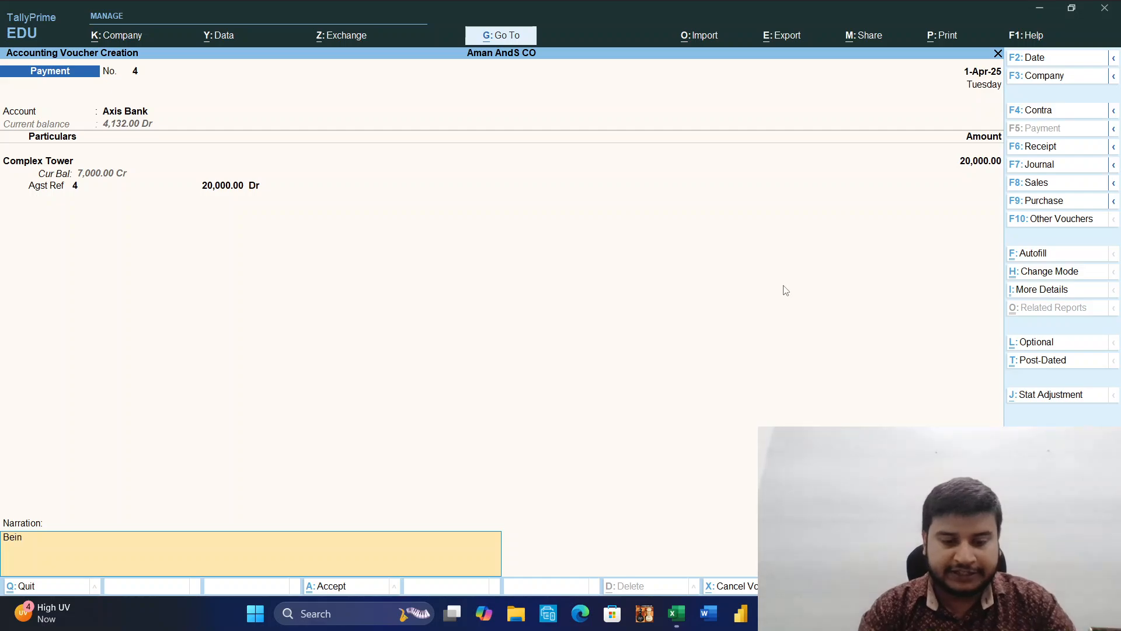
{"action": "type", "text": "g P"}
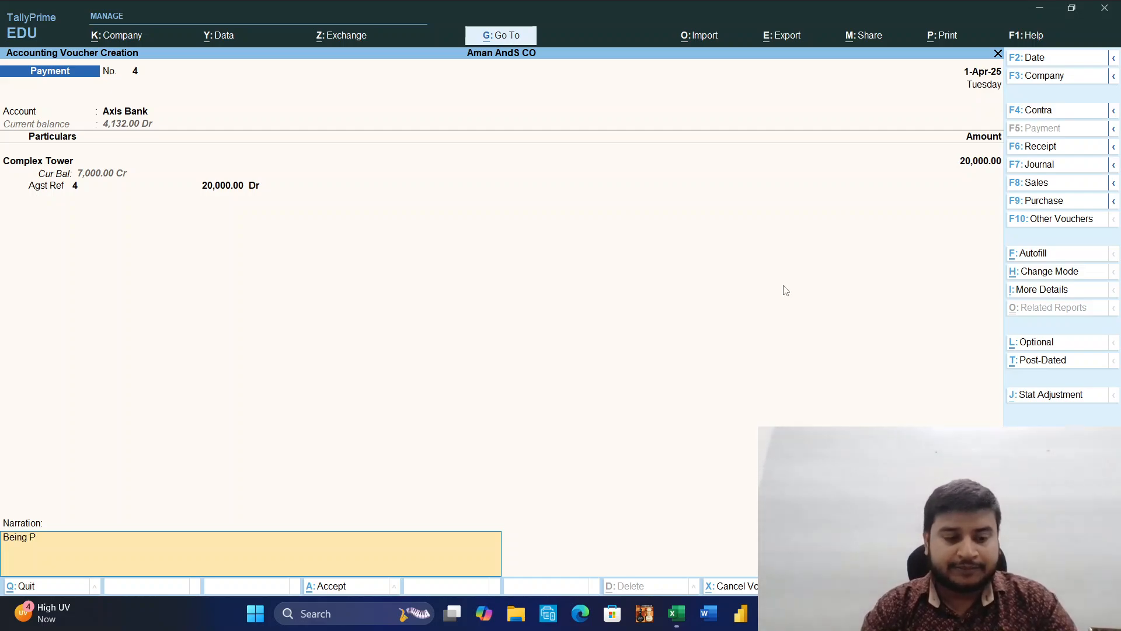
{"action": "type", "text": "ayment m"}
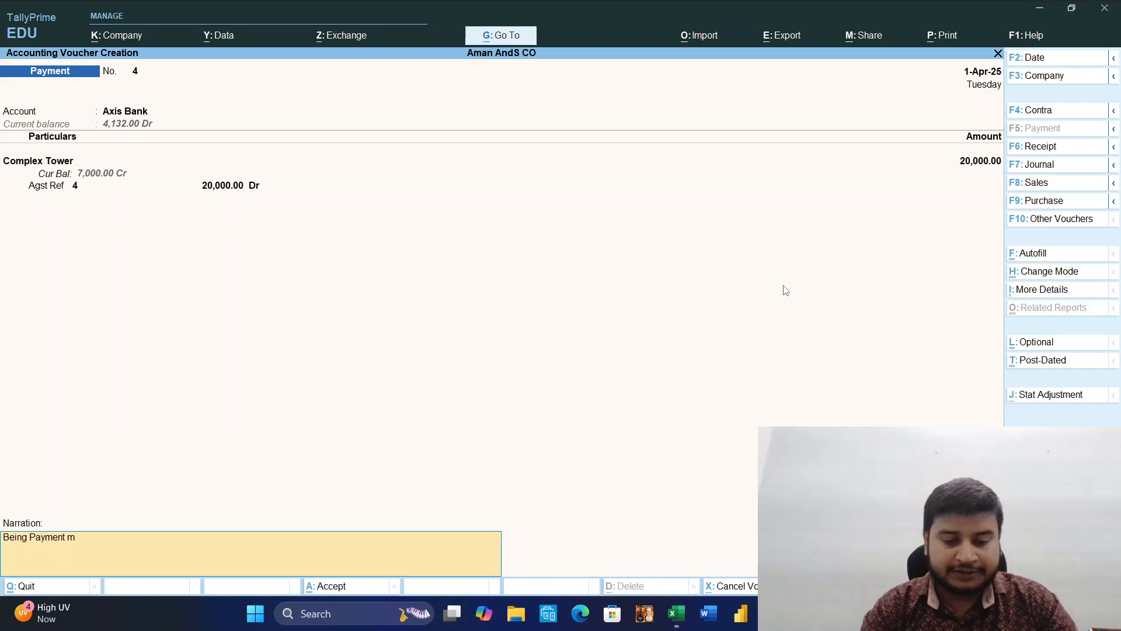
{"action": "type", "text": "ade to c"}
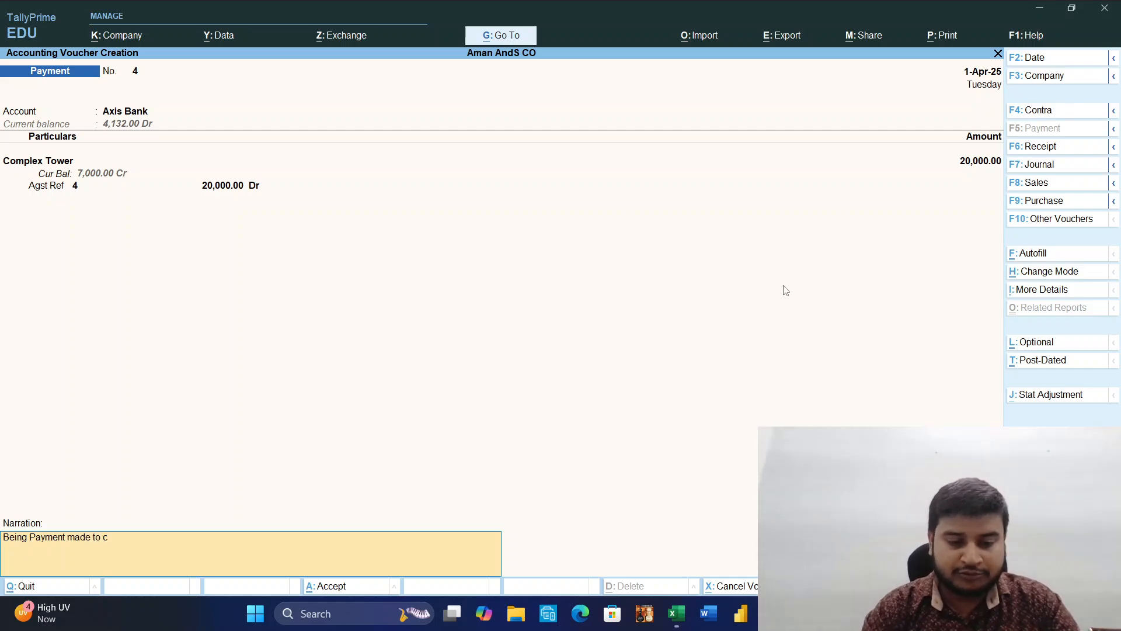
{"action": "type", "text": "omplex"}
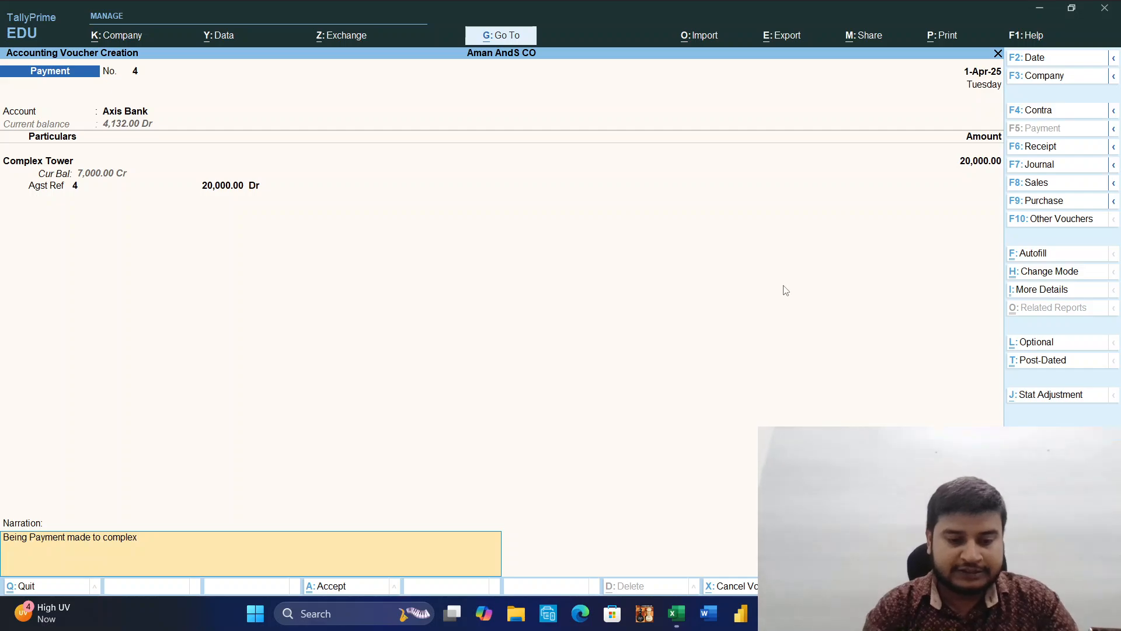
{"action": "type", "text": " tower"}
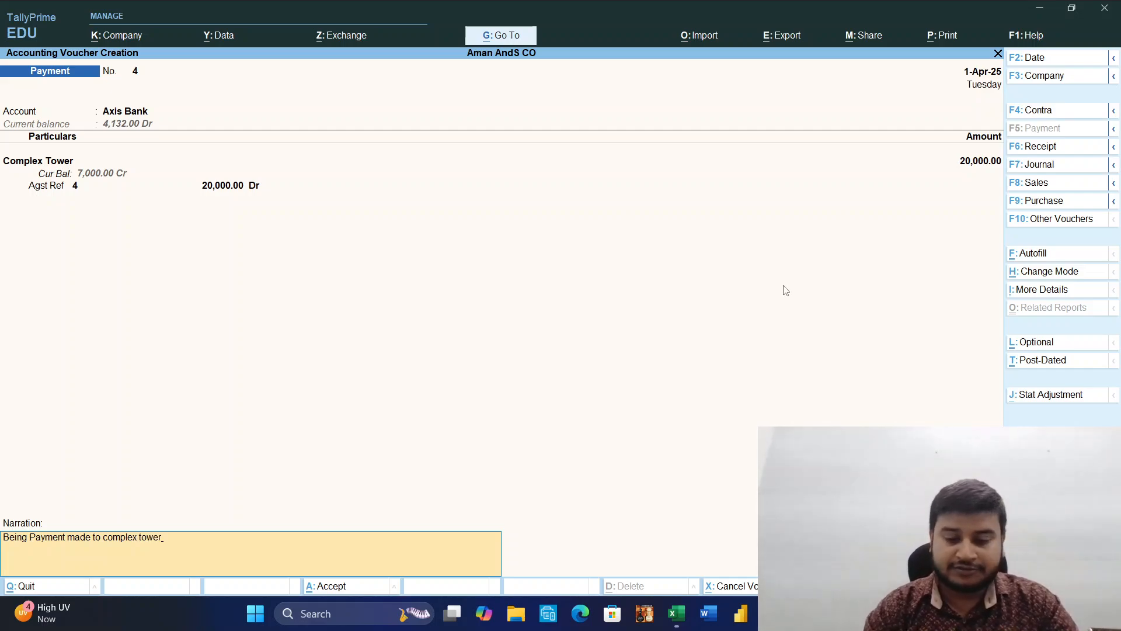
{"action": "type", "text": "."}
{"action": "key", "text": "Return"}
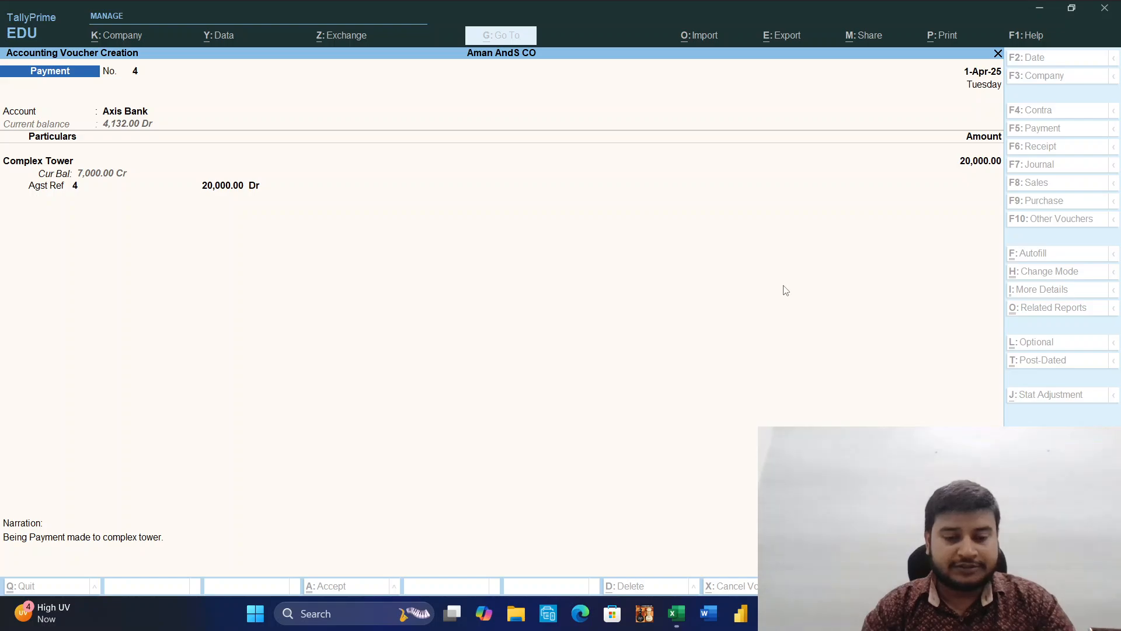
{"action": "key", "text": "Return"}
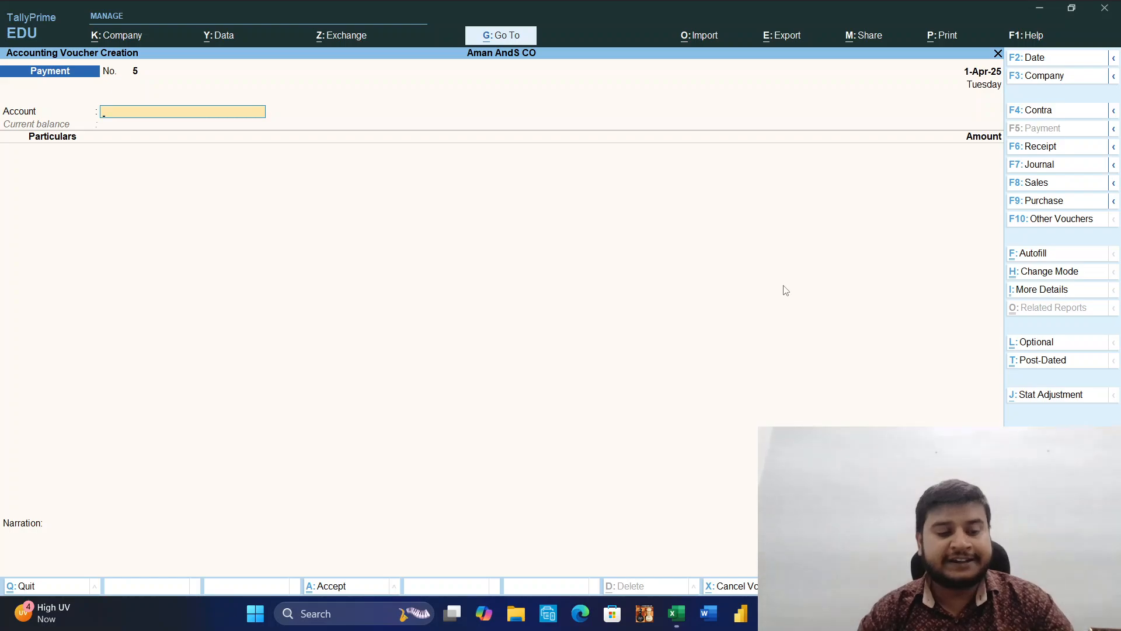
Leave payment voucher creation and open the company's Balance Sheet.
{"action": "key", "text": "Escape"}
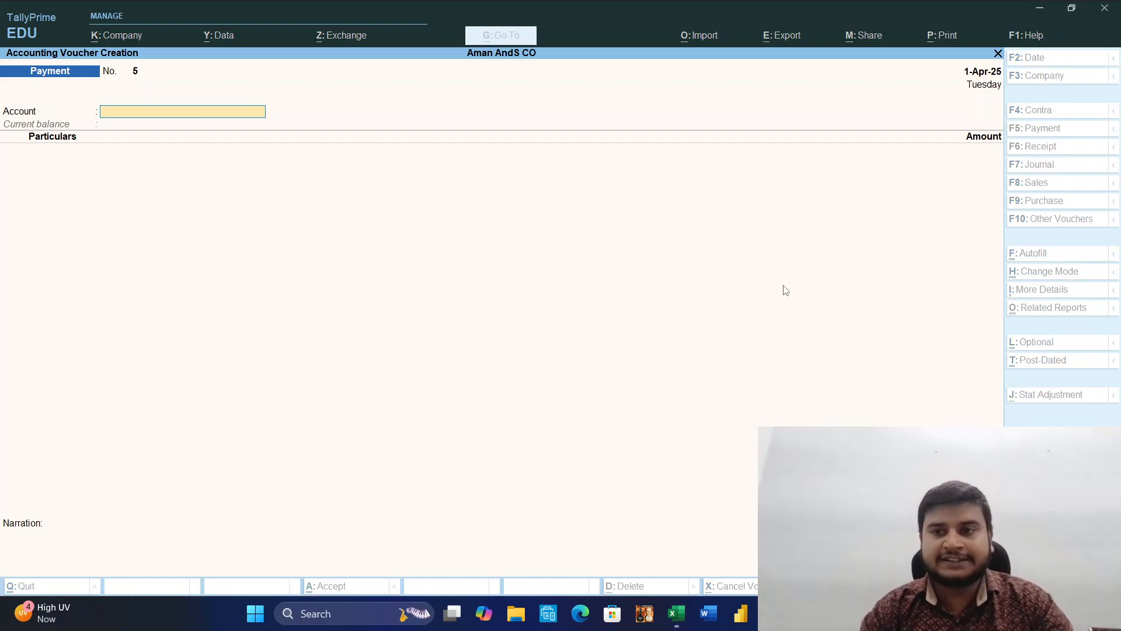
{"action": "key", "text": "Down"}
{"action": "key", "text": "Down"}
{"action": "key", "text": "Down"}
{"action": "key", "text": "Down"}
{"action": "key", "text": "Up"}
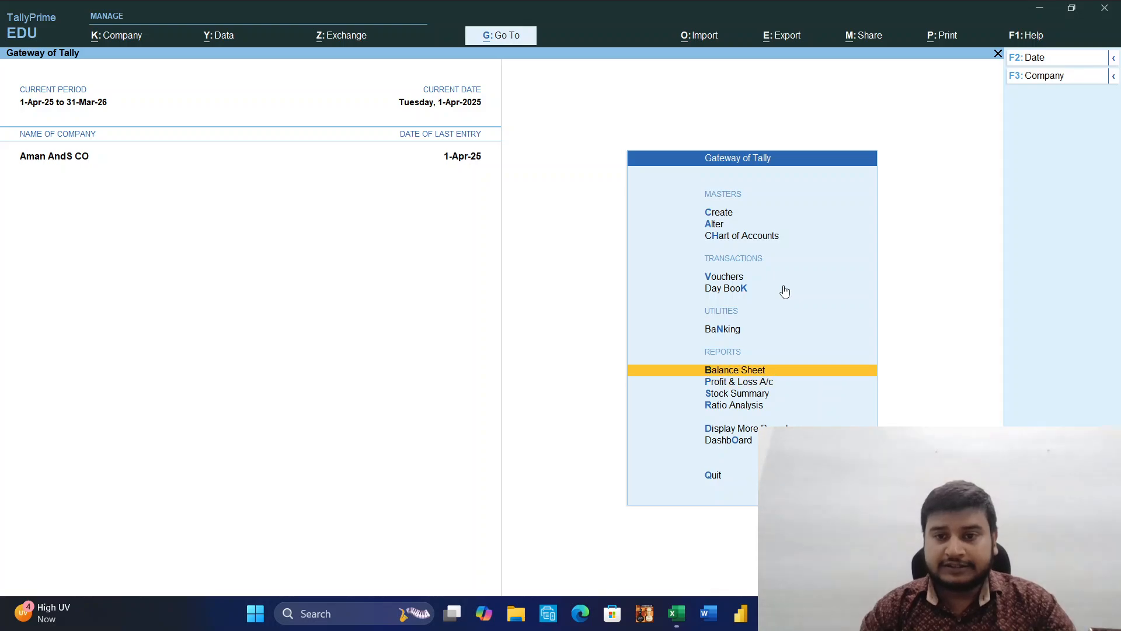
{"action": "key", "text": "Return"}
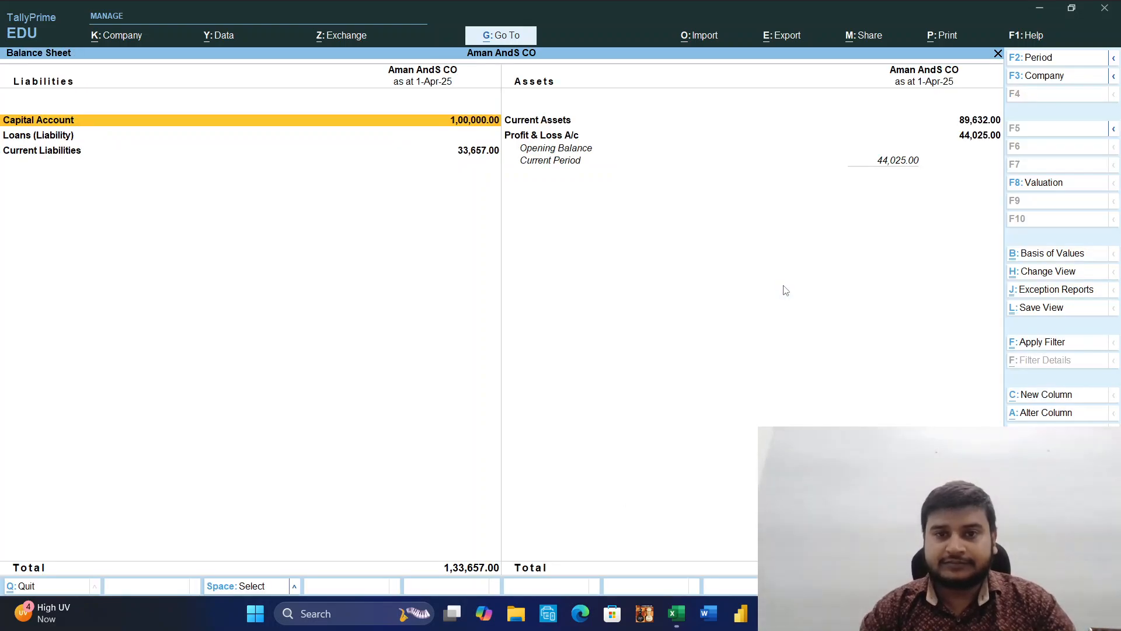
Drill down from Current Liabilities into Duties & Taxes and go to the TDS ON Rent ledger.
{"action": "key", "text": "Down"}
{"action": "key", "text": "Down"}
{"action": "key", "text": "Return"}
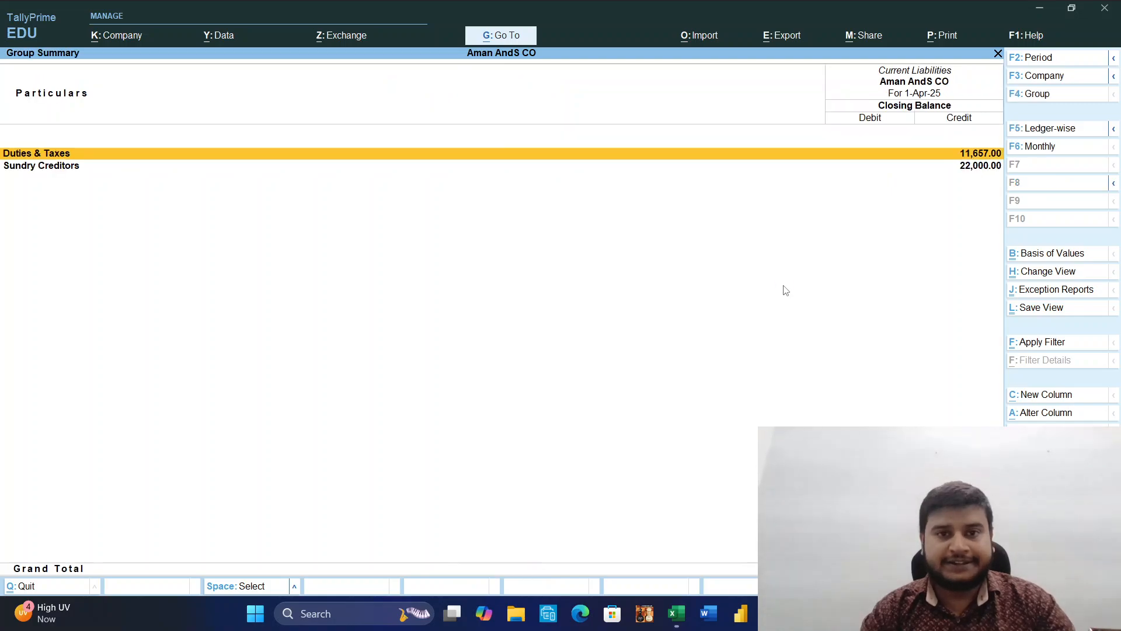
{"action": "key", "text": "Down"}
{"action": "key", "text": "Up"}
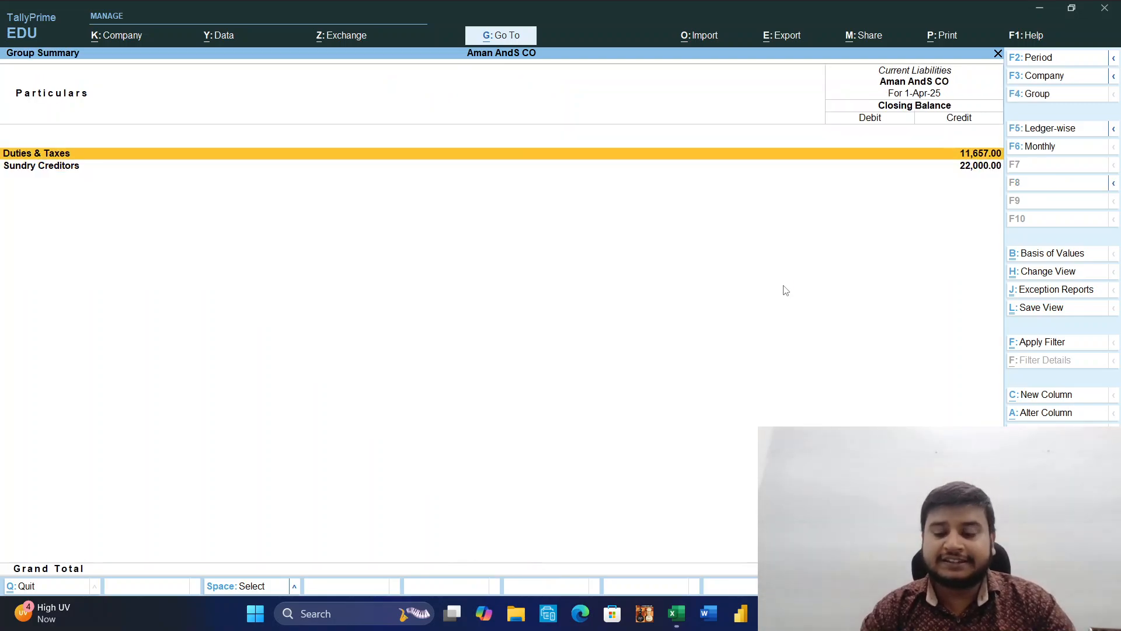
{"action": "key", "text": "Return"}
{"action": "key", "text": "Down"}
{"action": "key", "text": "Down"}
{"action": "key", "text": "Down"}
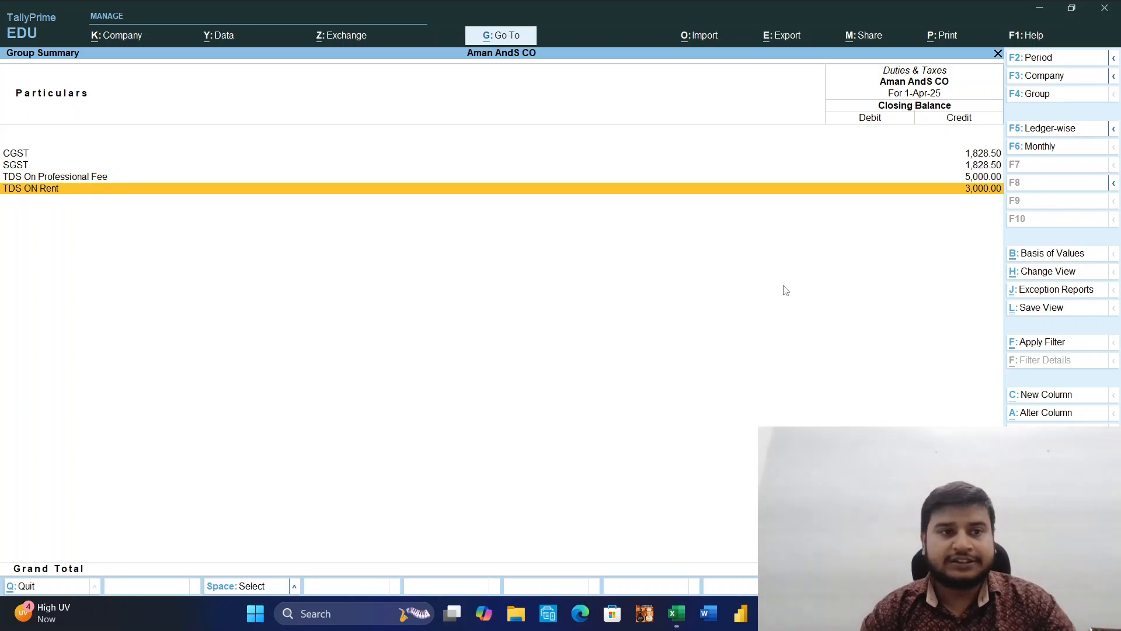
Examine the TDS ON Rent ledger's monthly summary and April vouchers, and return to the Balance Sheet.
{"action": "key", "text": "Return"}
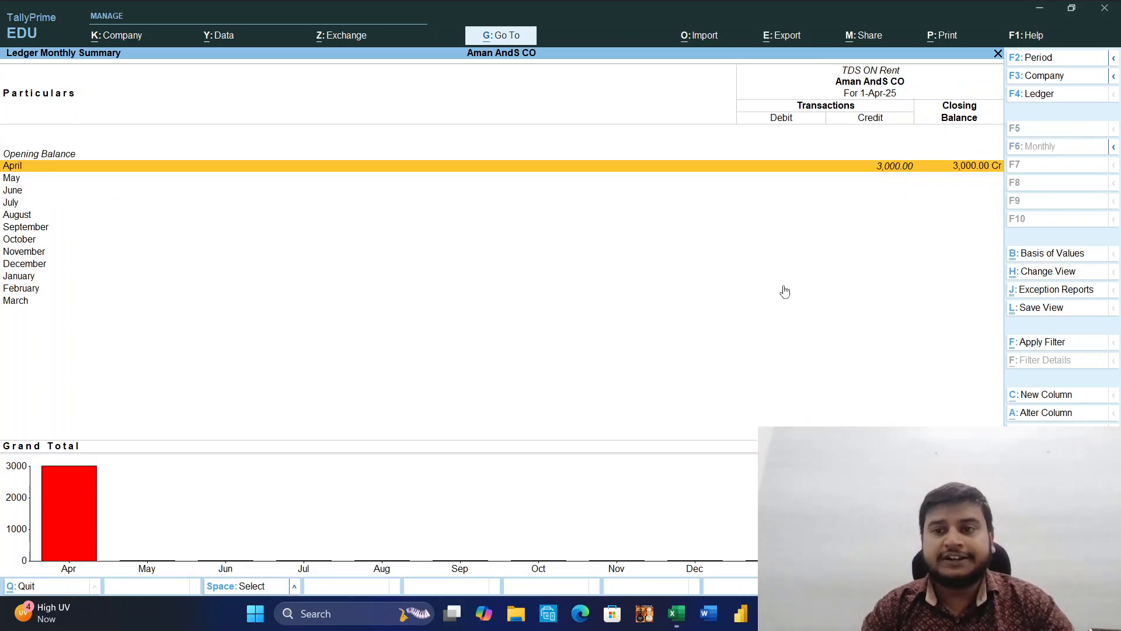
{"action": "key", "text": "Return"}
{"action": "key", "text": "Escape"}
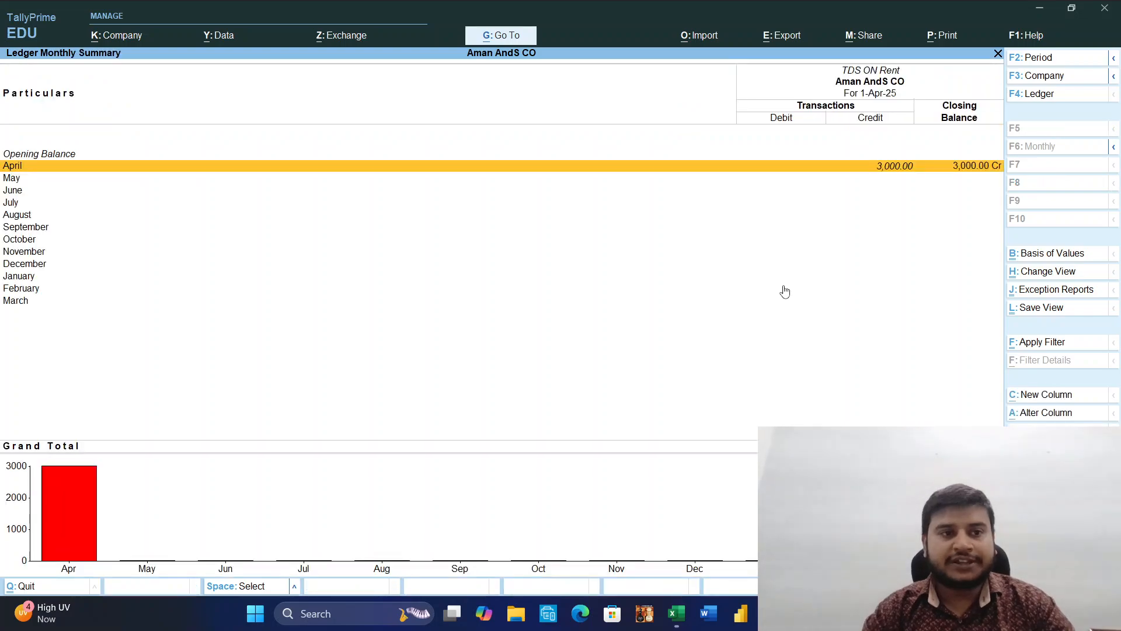
{"action": "key", "text": "Escape"}
{"action": "key", "text": "Up"}
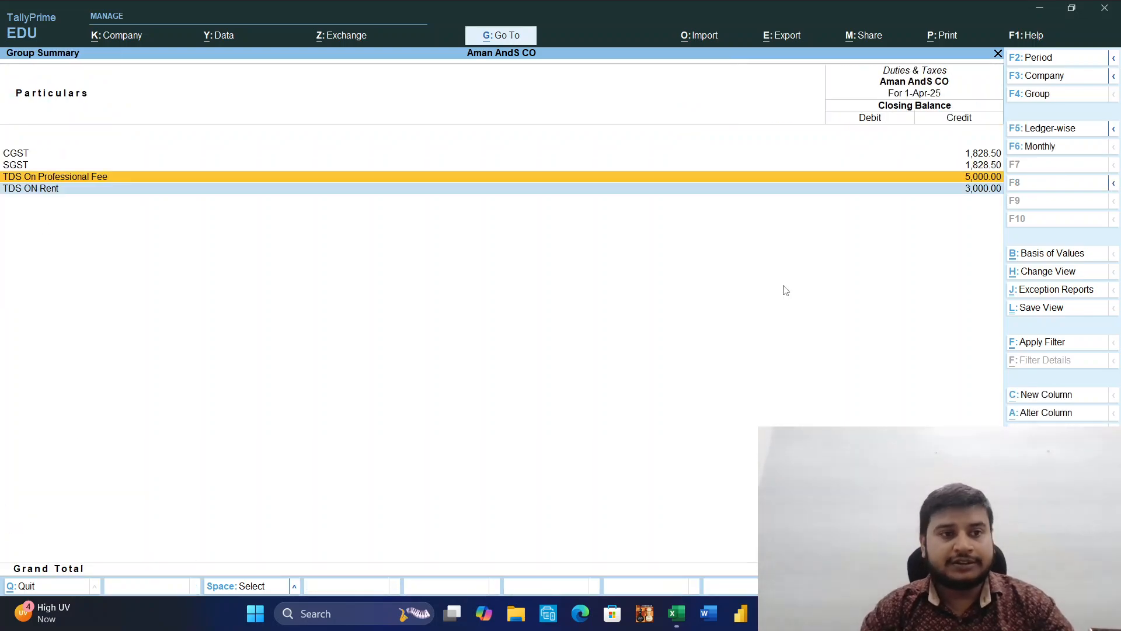
{"action": "key", "text": "Escape"}
{"action": "key", "text": "Down"}
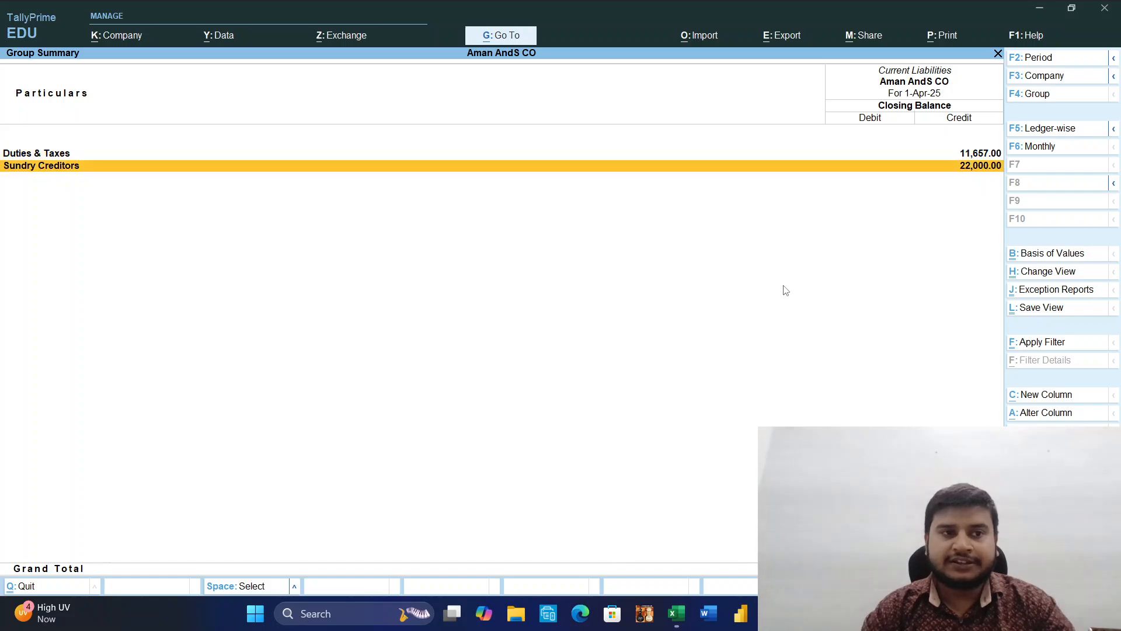
{"action": "key", "text": "Escape"}
Open the monthly summary of the Security Deposit Rent ledger under Current Assets.
{"action": "key", "text": "Right"}
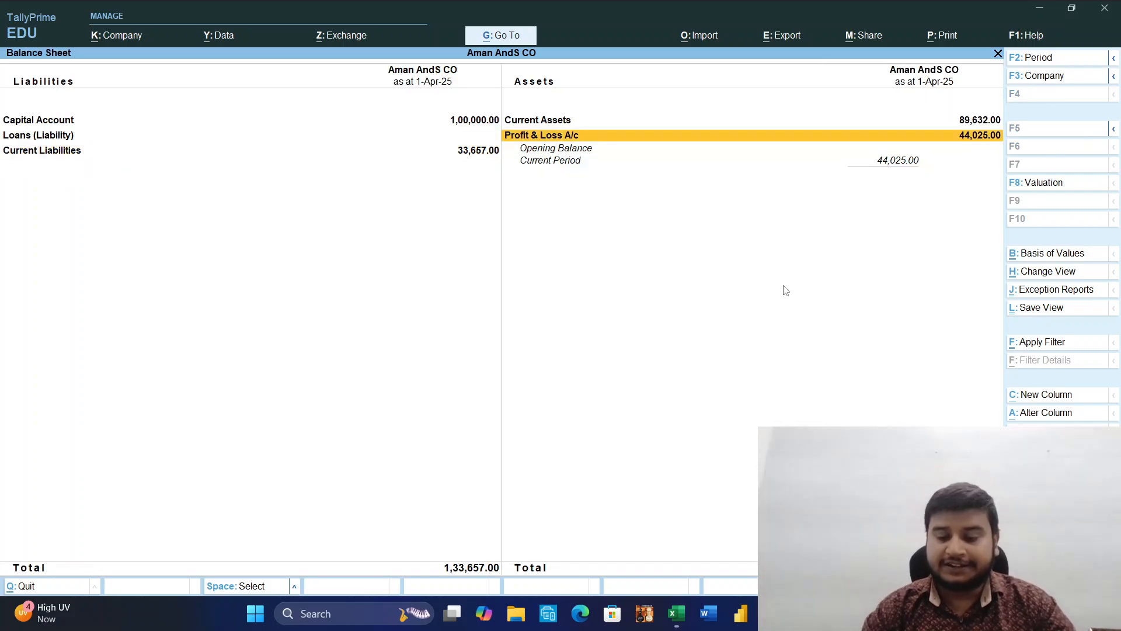
{"action": "key", "text": "Up"}
{"action": "key", "text": "Return"}
{"action": "key", "text": "Down"}
{"action": "key", "text": "Down"}
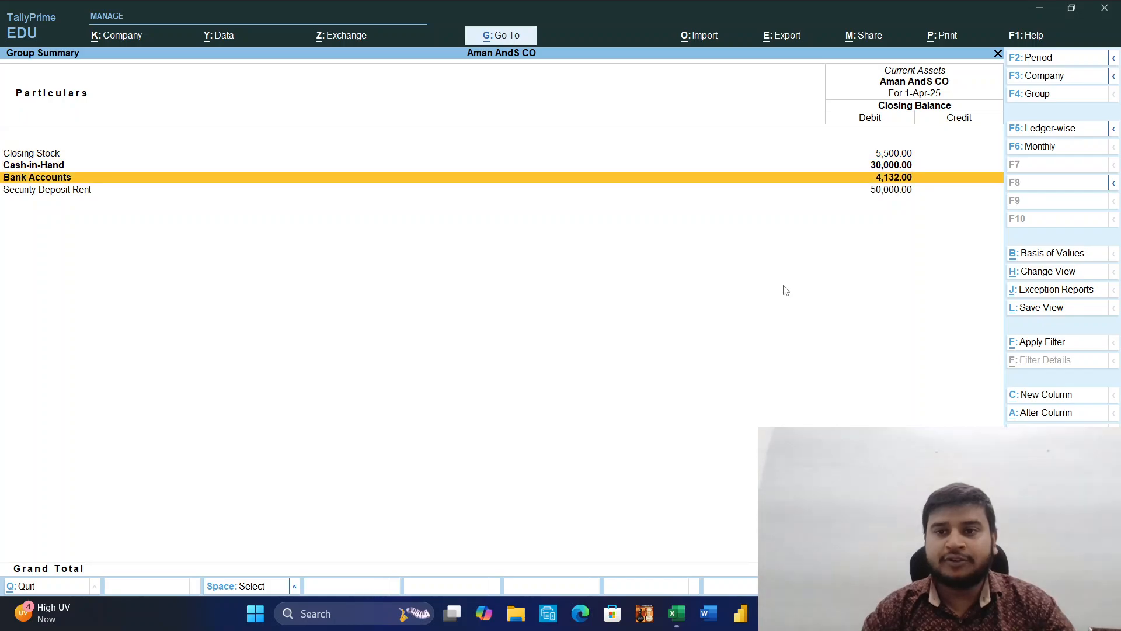
{"action": "key", "text": "Down"}
{"action": "key", "text": "Return"}
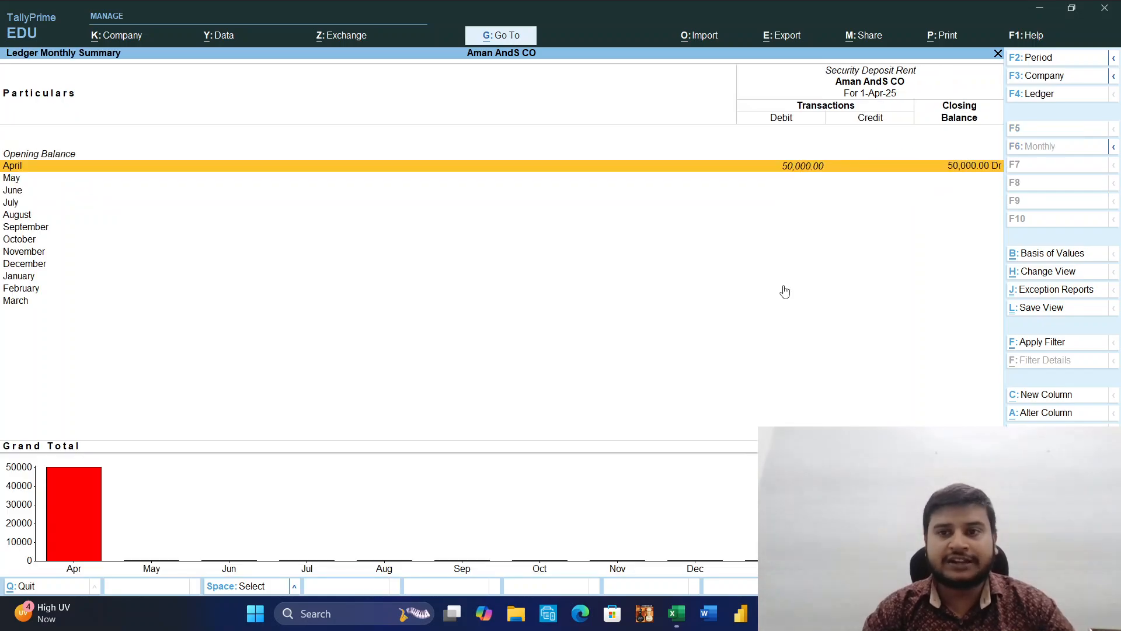
Inspect the April payment voucher behind Security Deposit Rent without changing it, and return to the Balance Sheet.
{"action": "key", "text": "Return"}
{"action": "key", "text": "Return"}
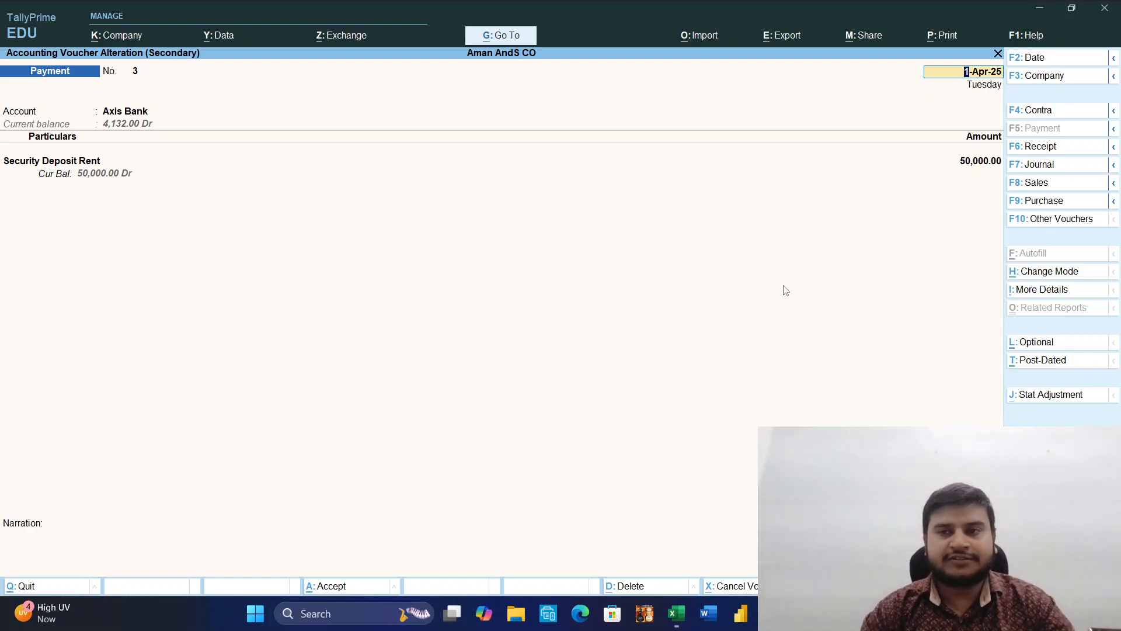
{"action": "key", "text": "BackSpace"}
{"action": "key", "text": "Escape"}
{"action": "key", "text": "Escape"}
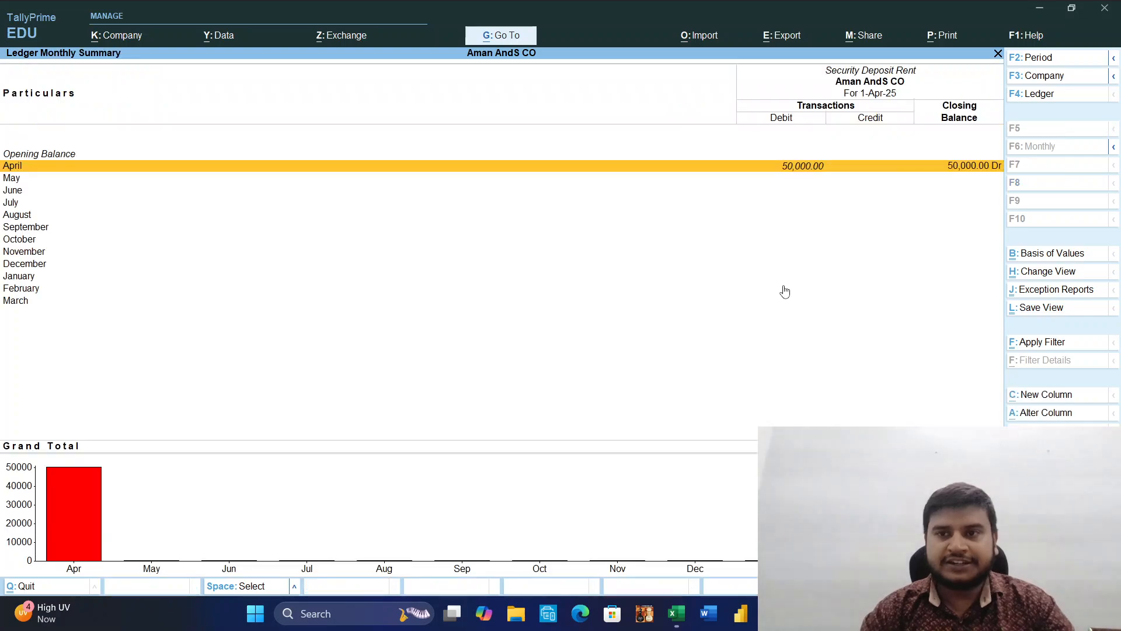
{"action": "key", "text": "Escape"}
{"action": "key", "text": "Escape"}
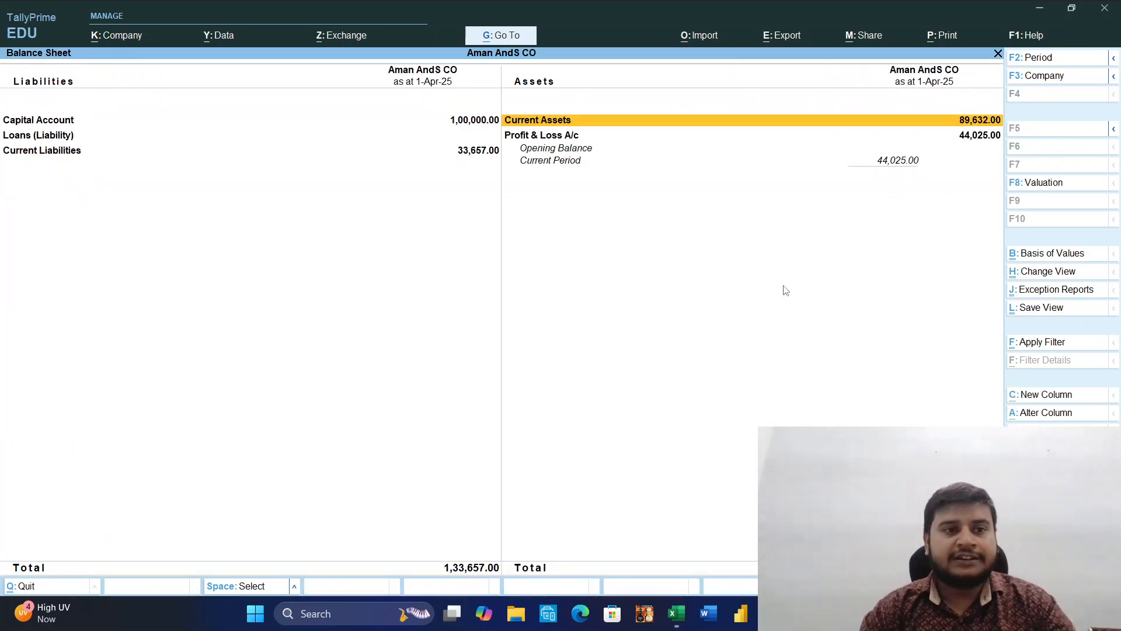
Review Complex Tower's monthly summary under Current Liabilities, Sundry Creditors, and return to the Balance Sheet.
{"action": "key", "text": "Left"}
{"action": "key", "text": "Down"}
{"action": "key", "text": "Down"}
{"action": "key", "text": "Return"}
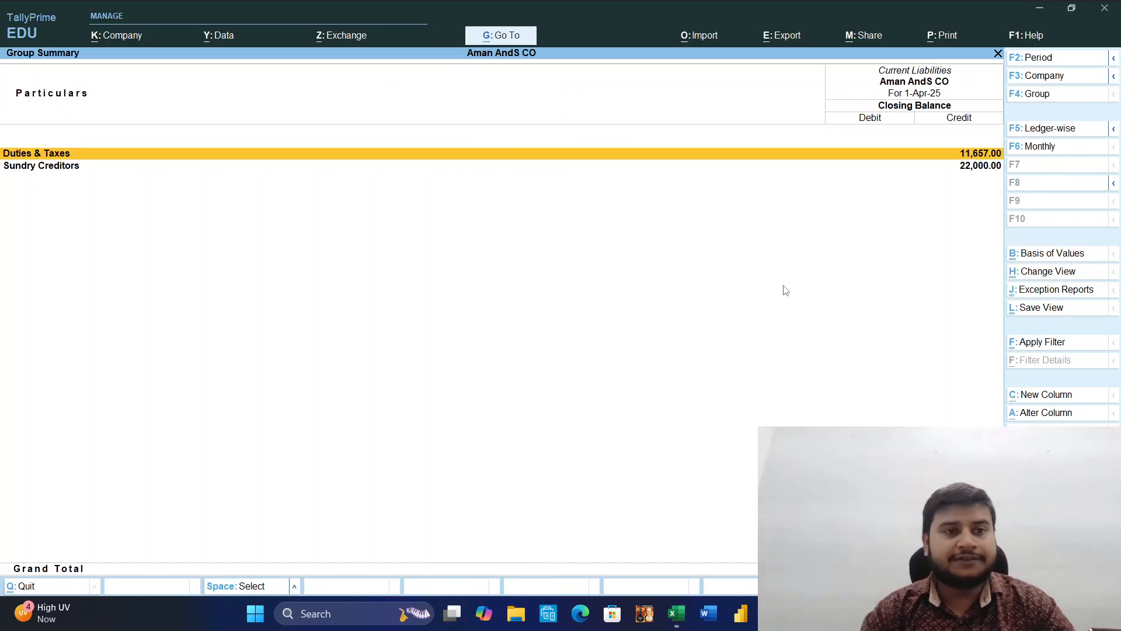
{"action": "key", "text": "Down"}
{"action": "key", "text": "Return"}
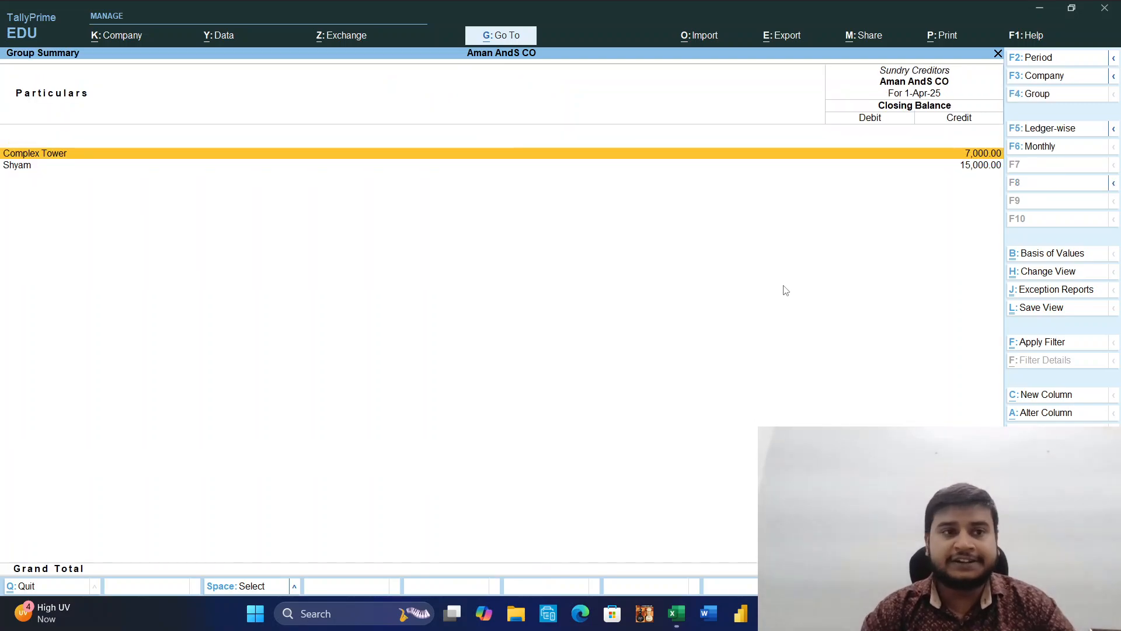
{"action": "key", "text": "Return"}
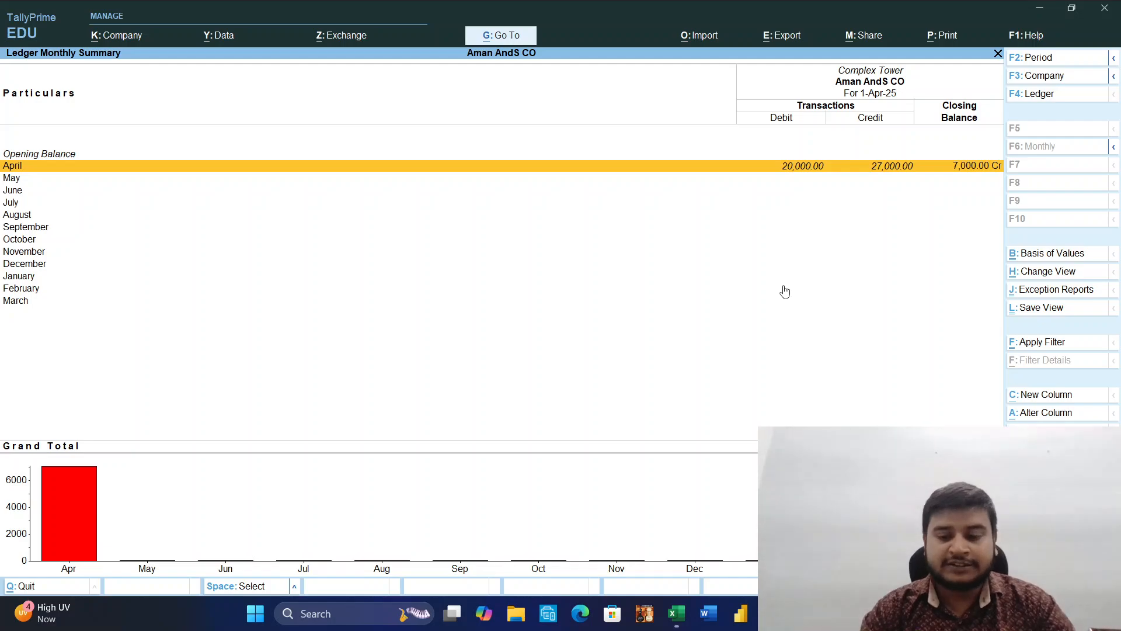
{"action": "key", "text": "Escape"}
{"action": "key", "text": "Escape"}
{"action": "key", "text": "Escape"}
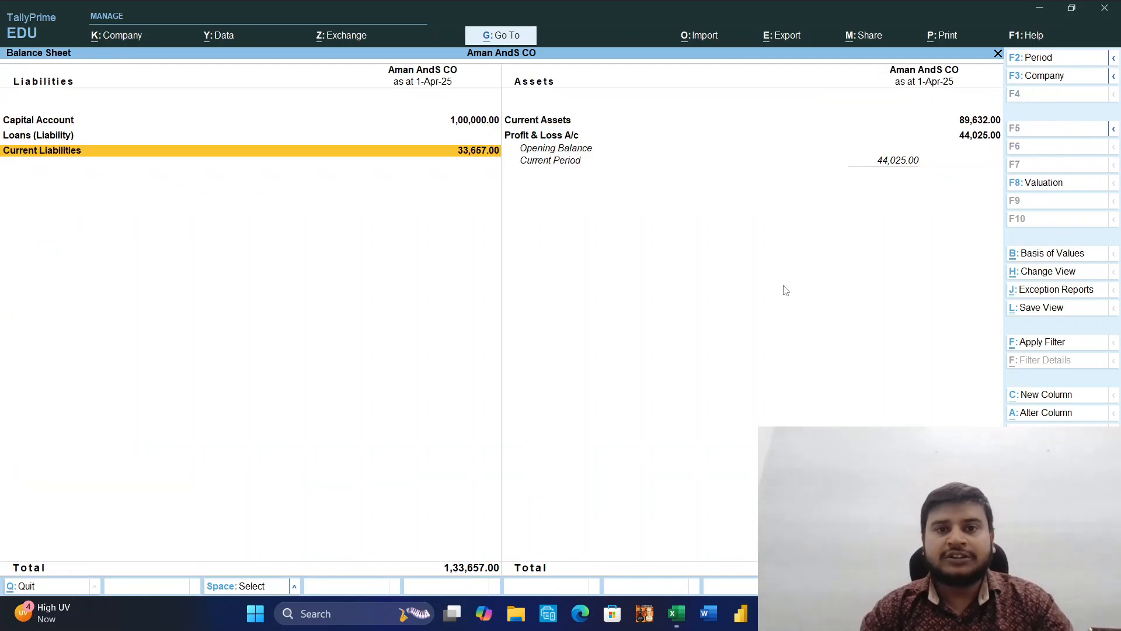